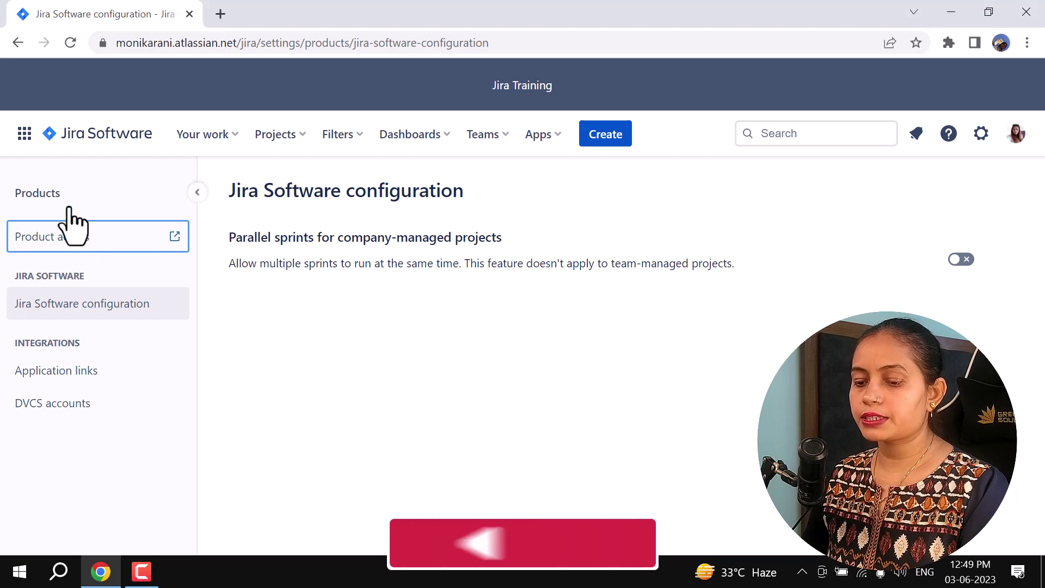
- Open the product access administration page and inspect the additional actions available for Confluence
{"action": "left_click", "coordinate": [174, 238]}
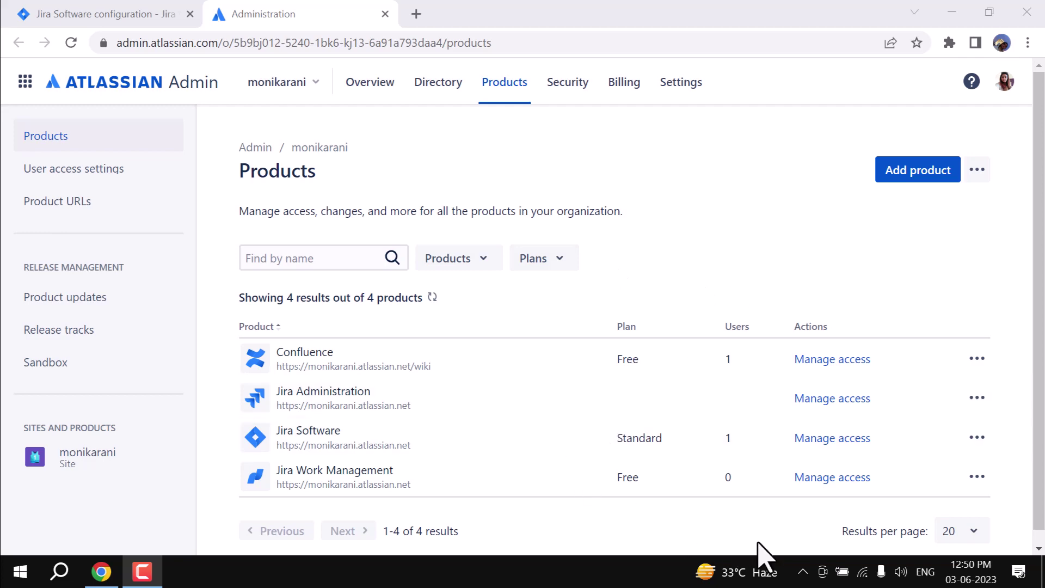
{"action": "scroll", "coordinate": [759, 342], "scroll_direction": "down", "scroll_amount": 1}
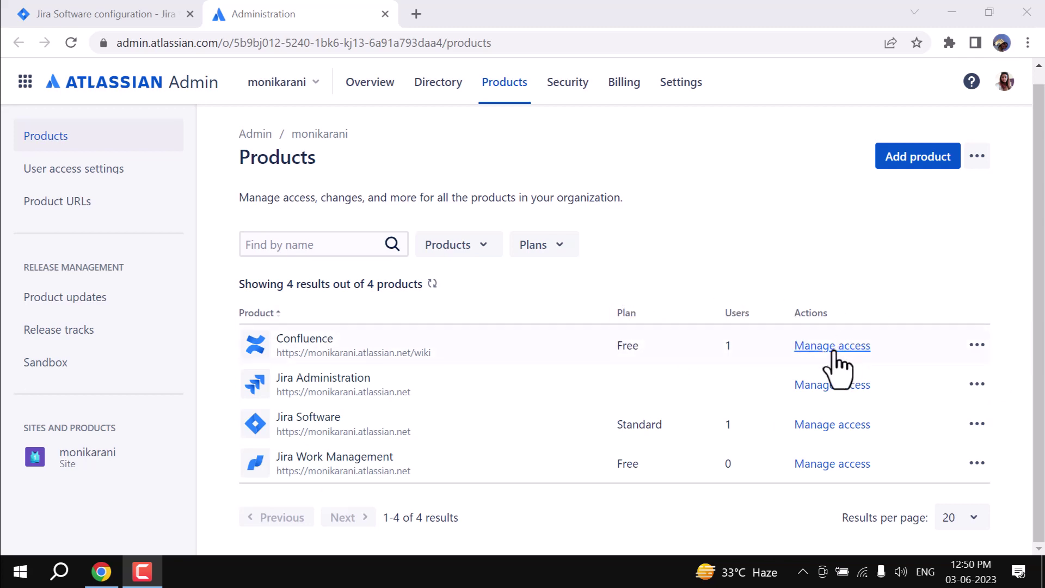
{"action": "left_click", "coordinate": [976, 346]}
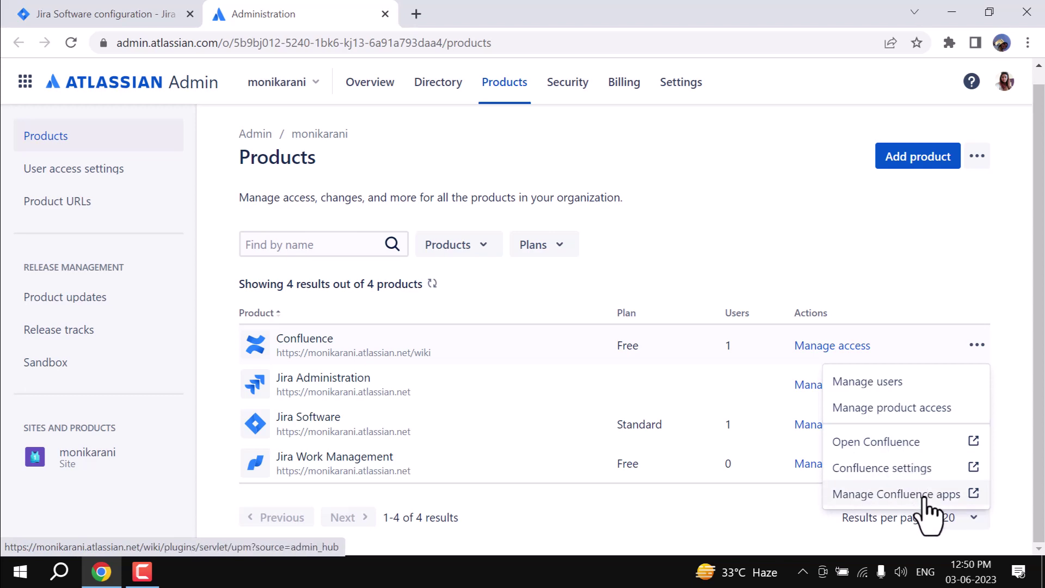
{"action": "left_click", "coordinate": [729, 231]}
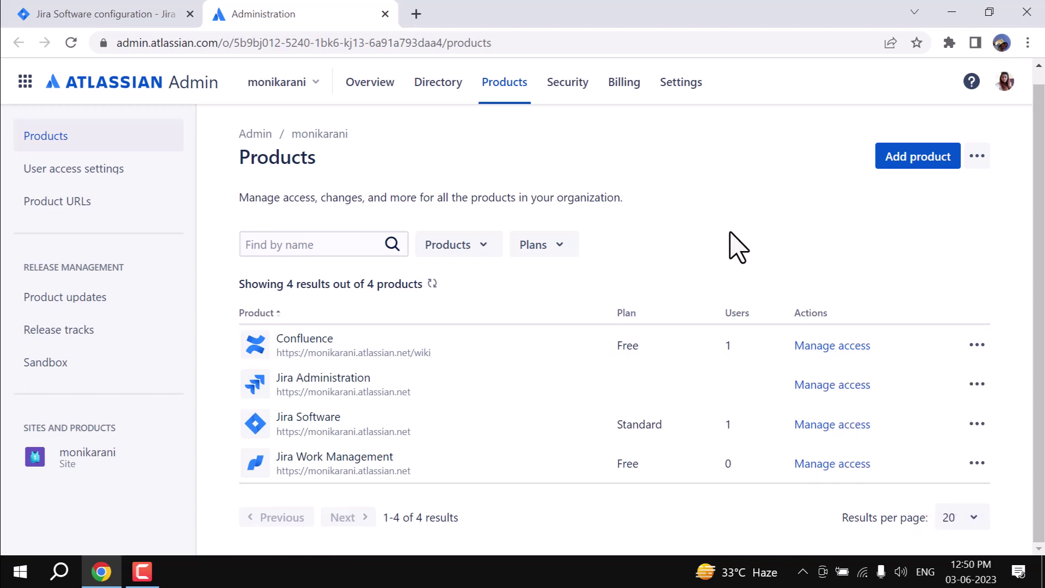
- Open Confluence's access management and examine its plan and the product role options of the confluence-admins group
{"action": "left_click", "coordinate": [825, 352]}
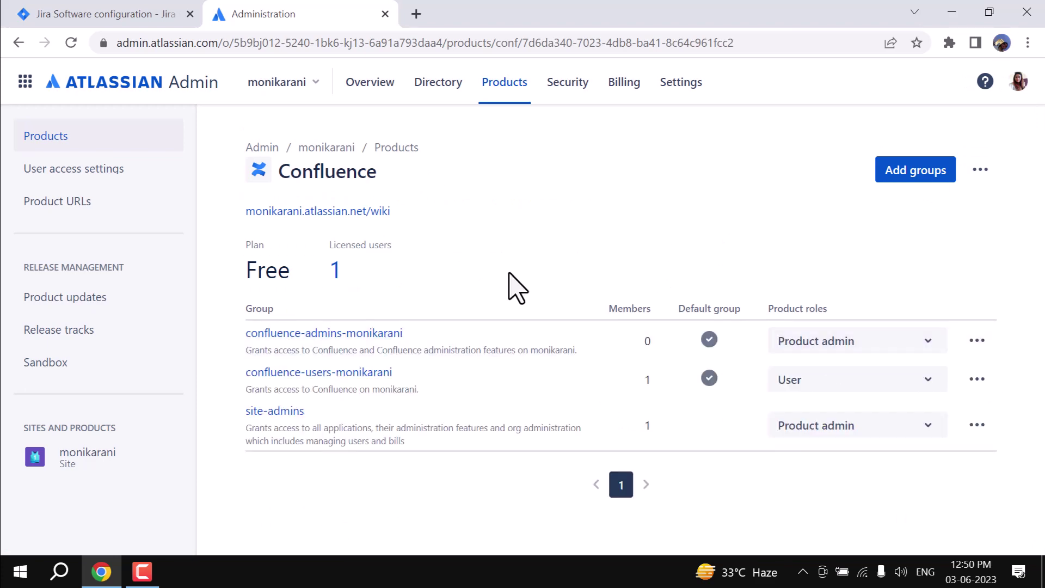
{"action": "left_click_drag", "start_coordinate": [297, 271], "coordinate": [254, 246]}
{"action": "left_click", "coordinate": [585, 221]}
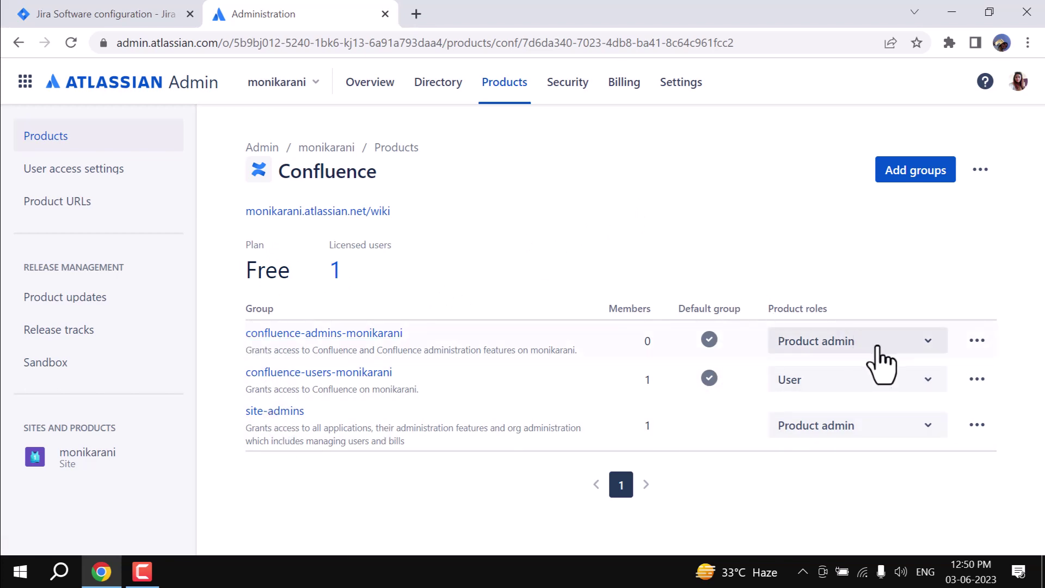
{"action": "left_click", "coordinate": [914, 346]}
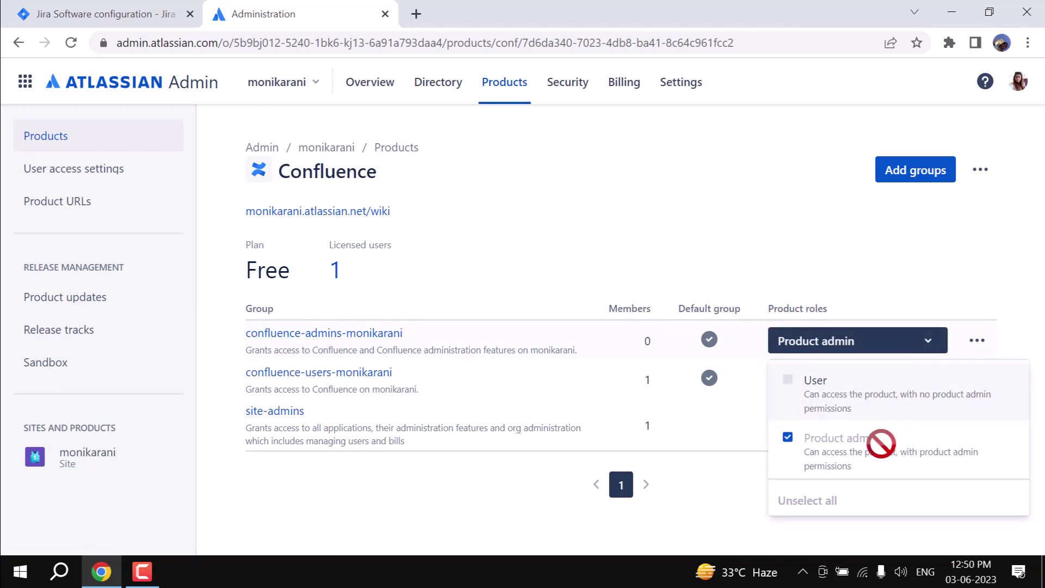
{"action": "left_click", "coordinate": [796, 230]}
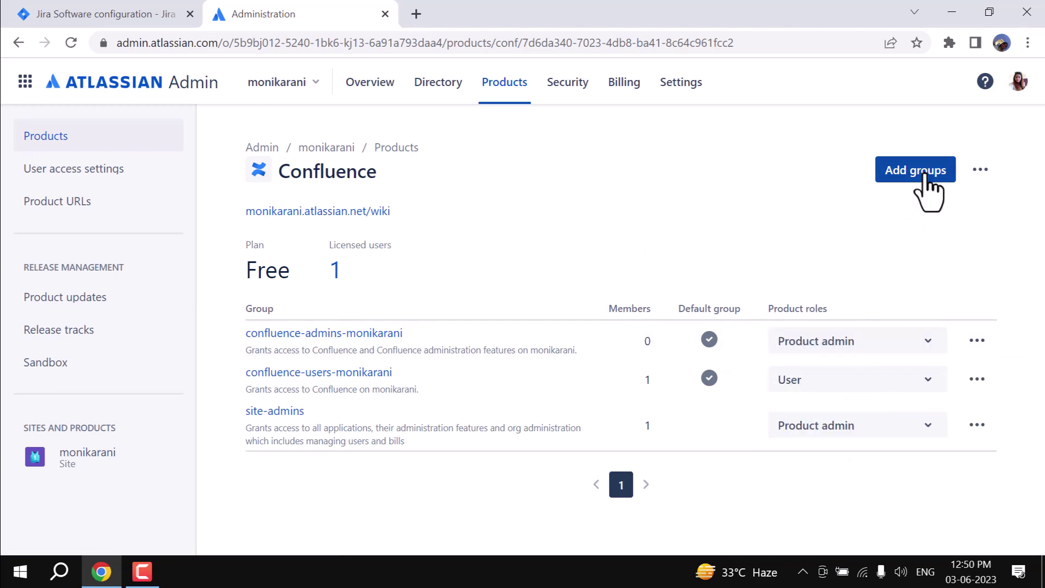
- Inspect the role options for adding groups to Confluence and close the form without adding a group
{"action": "left_click", "coordinate": [926, 176]}
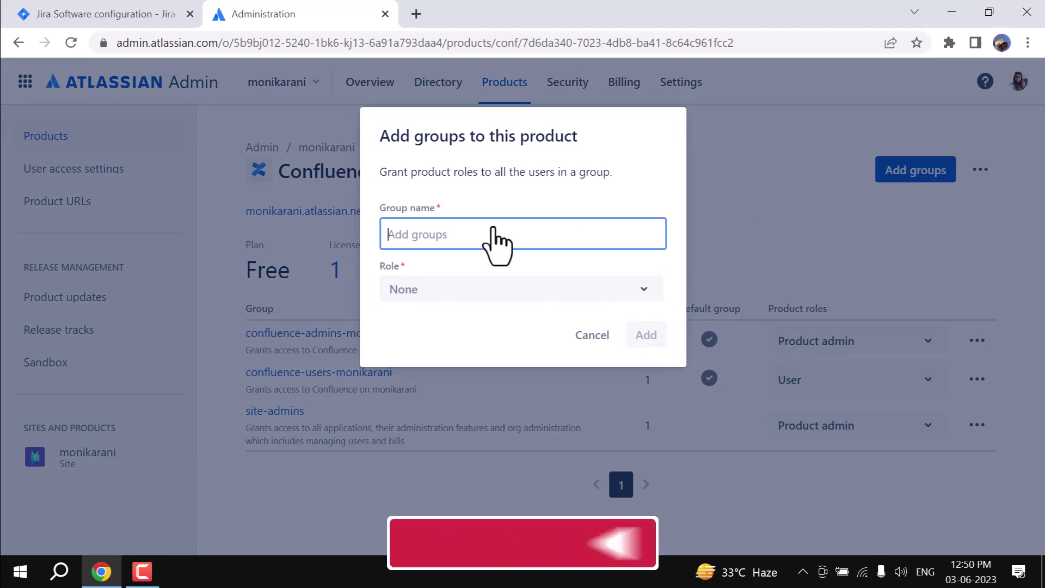
{"action": "left_click", "coordinate": [457, 296]}
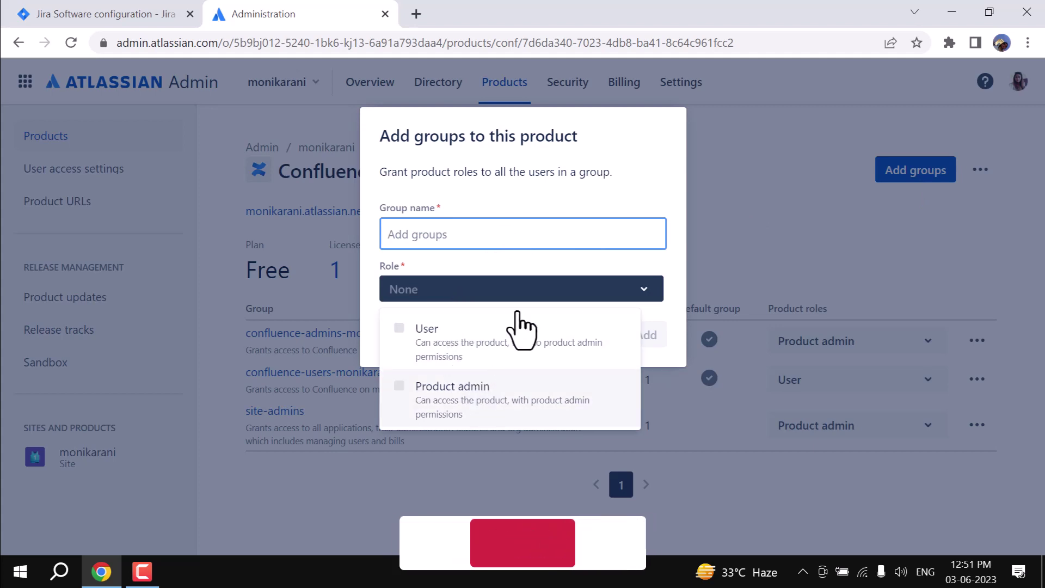
{"action": "left_click", "coordinate": [581, 209]}
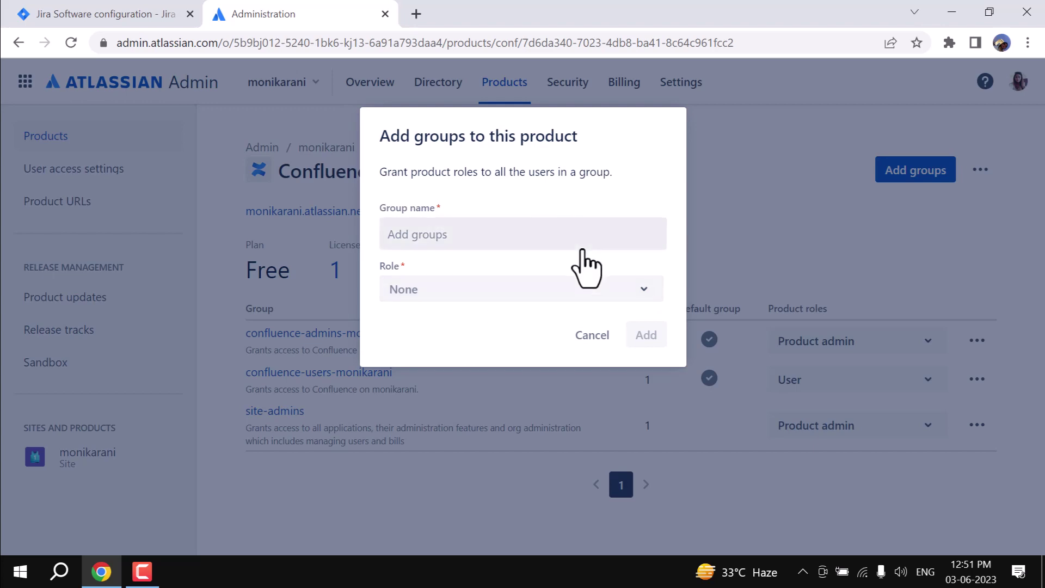
{"action": "left_click", "coordinate": [595, 335]}
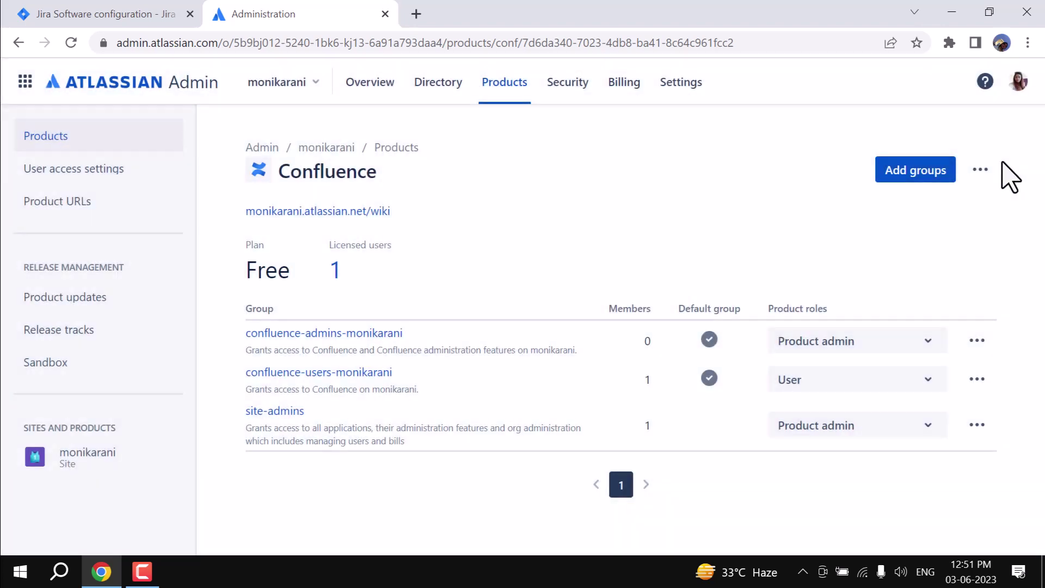
- Inspect the additional management actions on Confluence's access page and return to the products list
{"action": "left_click", "coordinate": [980, 170]}
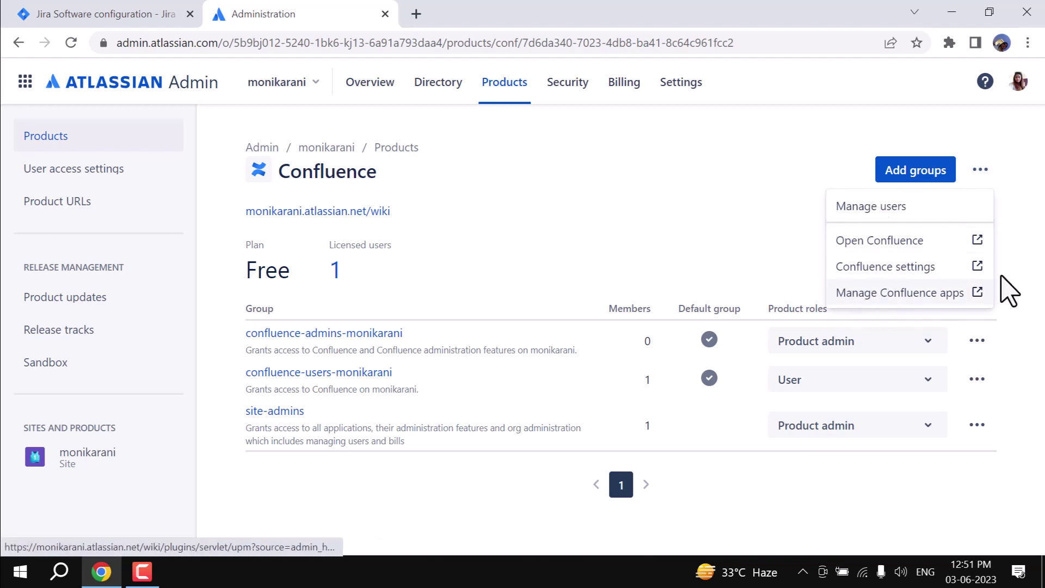
{"action": "left_click", "coordinate": [581, 216]}
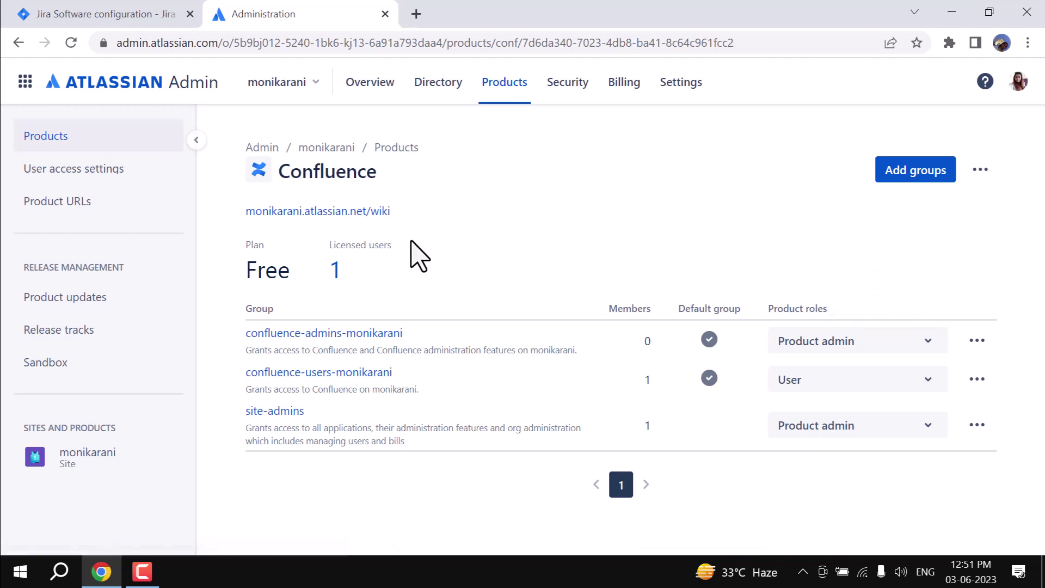
{"action": "left_click", "coordinate": [107, 139]}
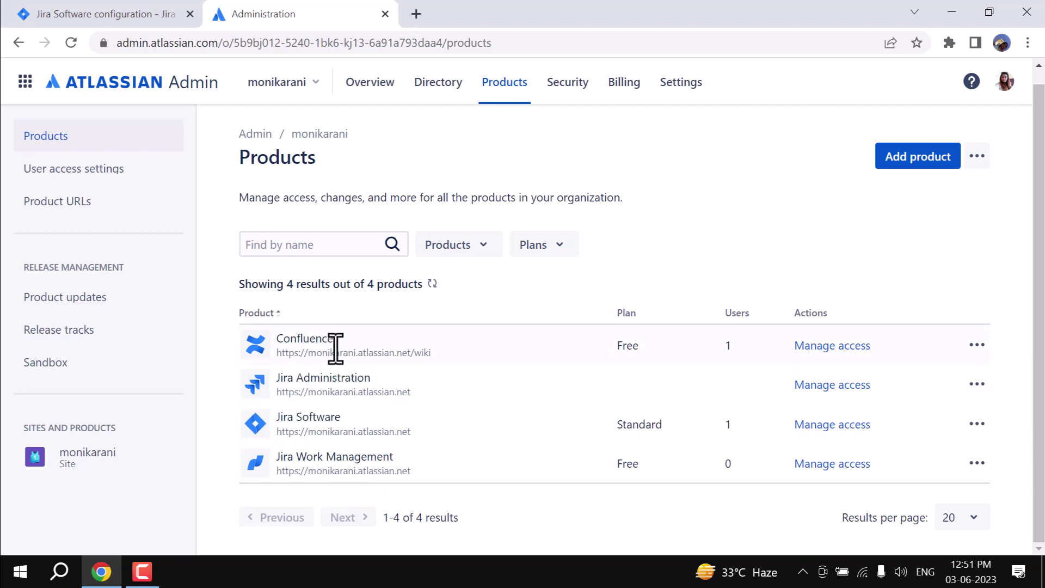
- Open the user access settings, browse their sections and examine the Any domain entry under the approved domains
{"action": "left_click", "coordinate": [81, 170]}
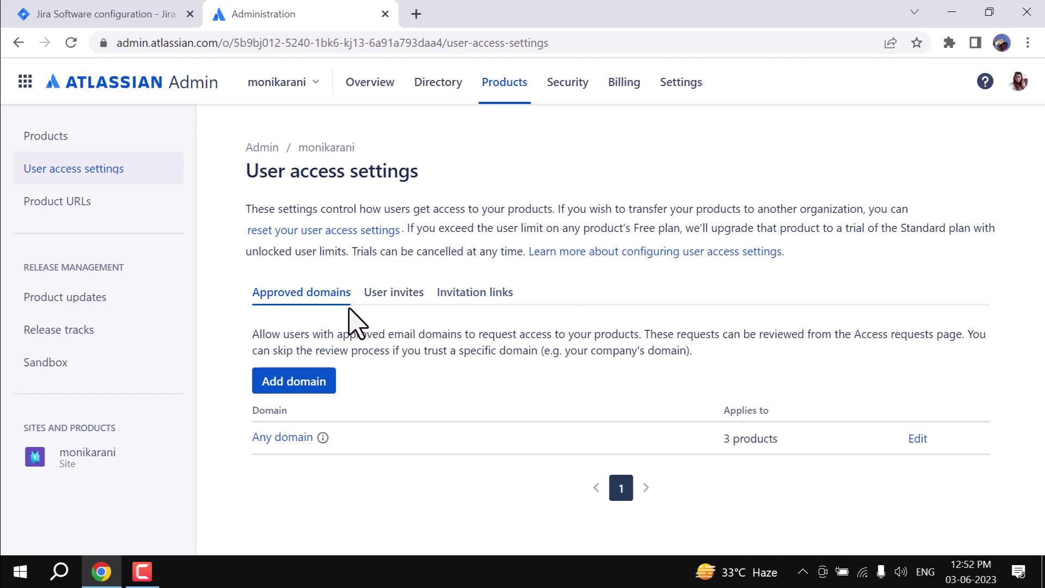
{"action": "left_click", "coordinate": [404, 299]}
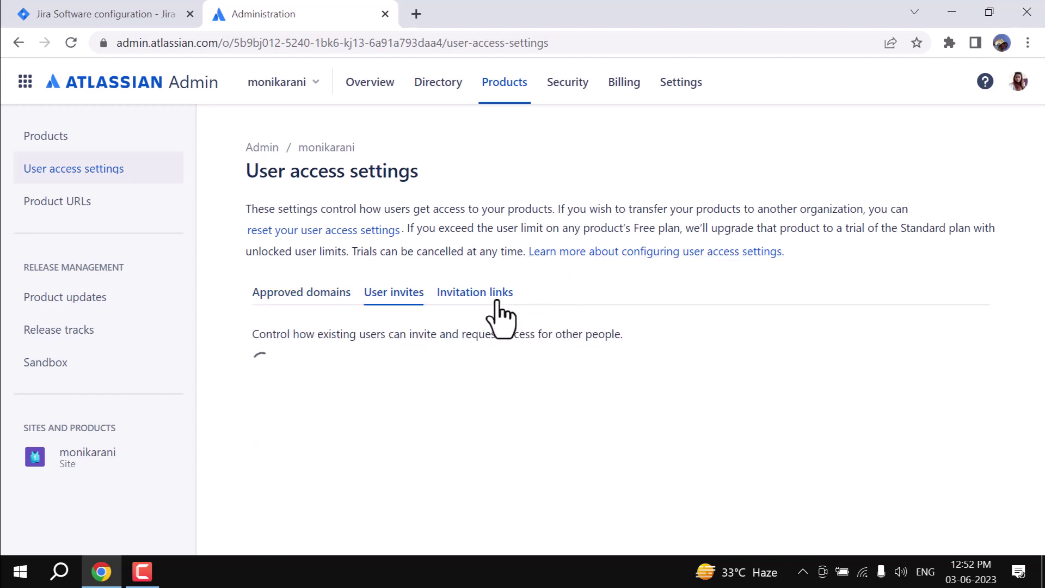
{"action": "left_click", "coordinate": [498, 307]}
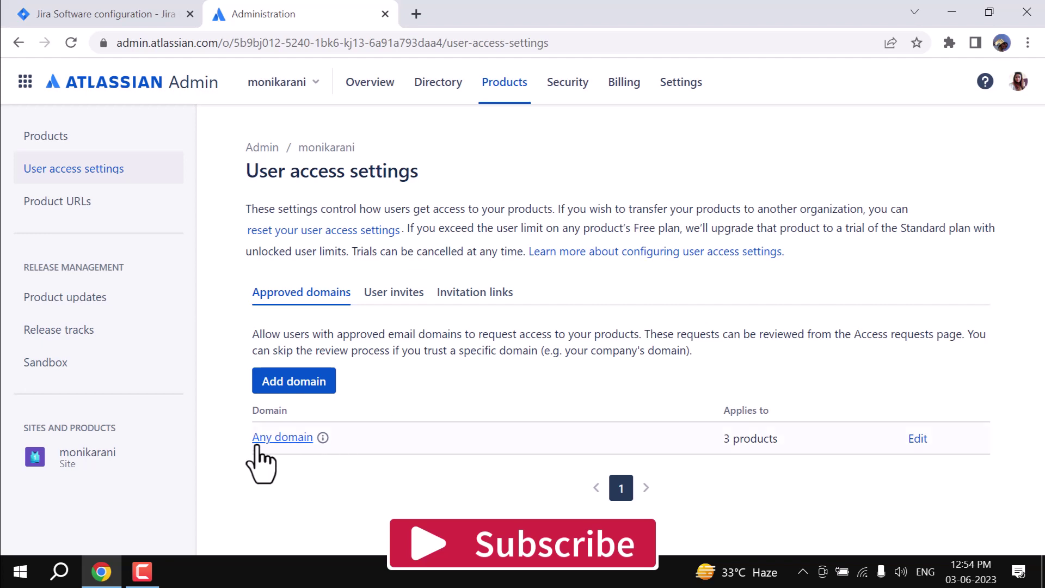
{"action": "mouse_move", "coordinate": [322, 444]}
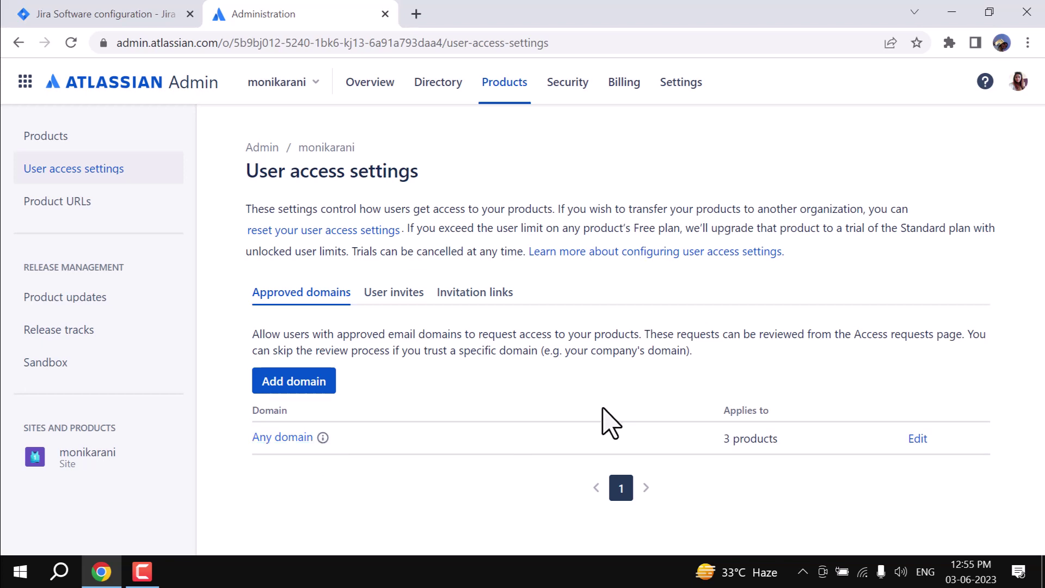
- Open the user invites settings and look over the organization settings and product invitation permissions
{"action": "left_click", "coordinate": [408, 300]}
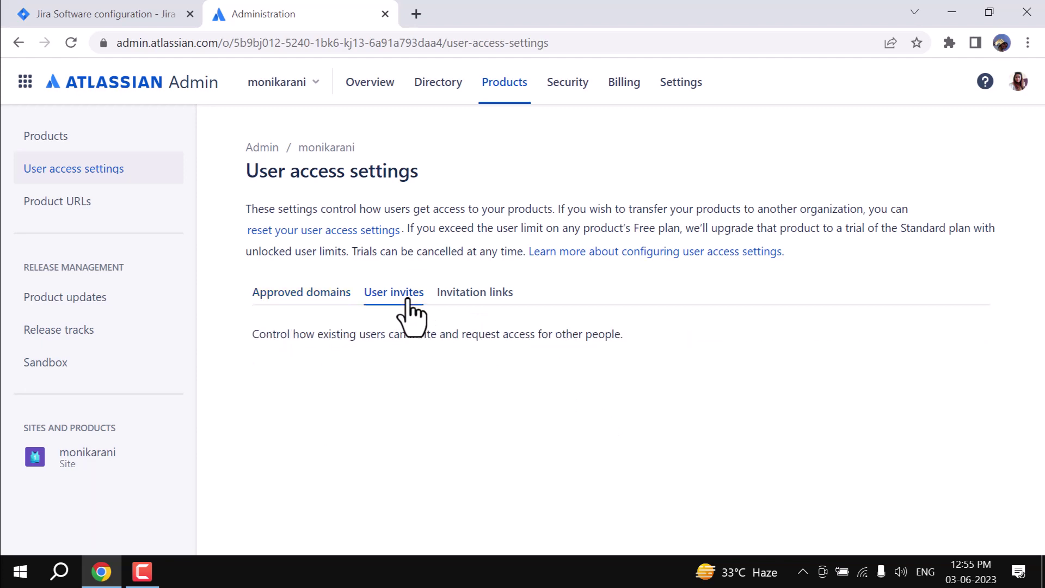
{"action": "scroll", "coordinate": [705, 378], "scroll_direction": "down", "scroll_amount": 2}
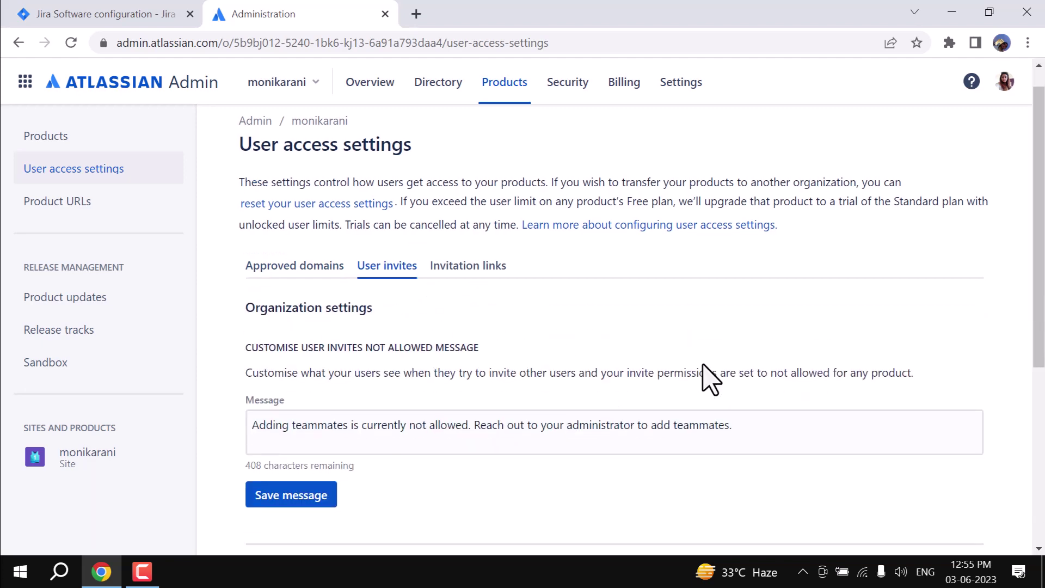
{"action": "scroll", "coordinate": [401, 455], "scroll_direction": "down", "scroll_amount": 2}
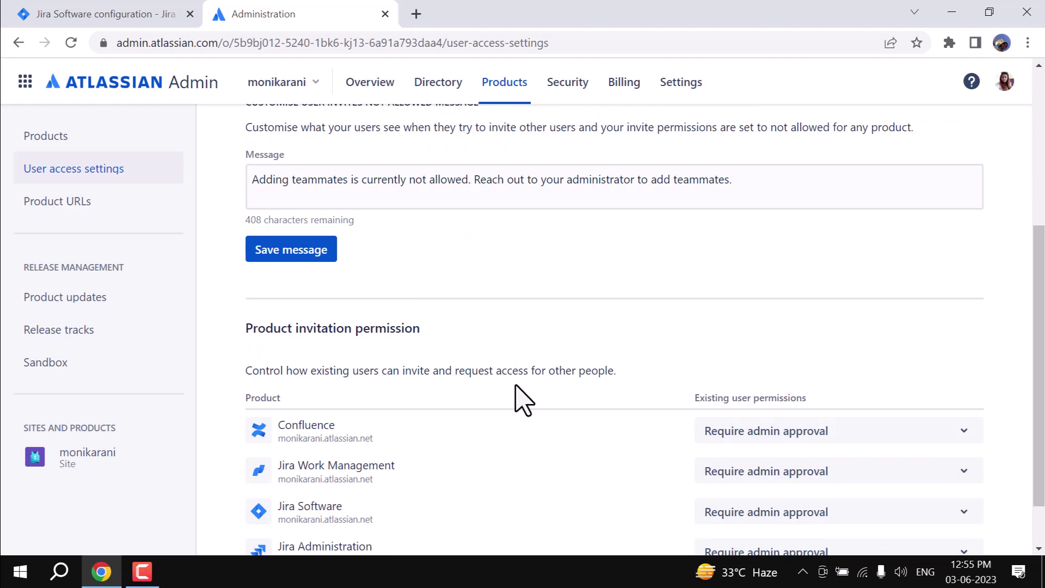
{"action": "scroll", "coordinate": [520, 401], "scroll_direction": "down", "scroll_amount": 1}
{"action": "scroll", "coordinate": [520, 401], "scroll_direction": "up", "scroll_amount": 5}
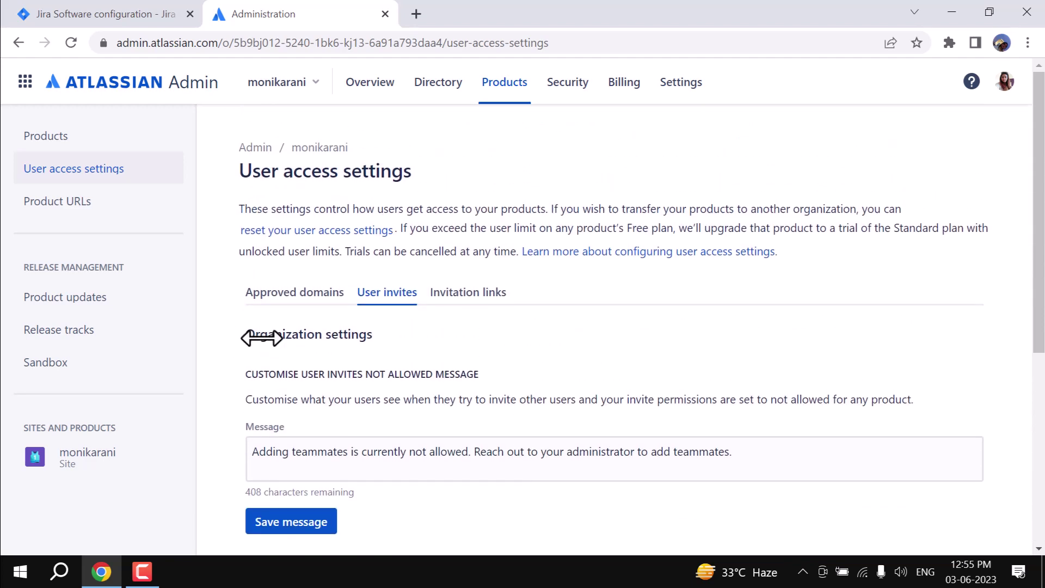
- Examine the customisable message that users see when their invites are not allowed
{"action": "scroll", "coordinate": [262, 337], "scroll_direction": "down", "scroll_amount": 2}
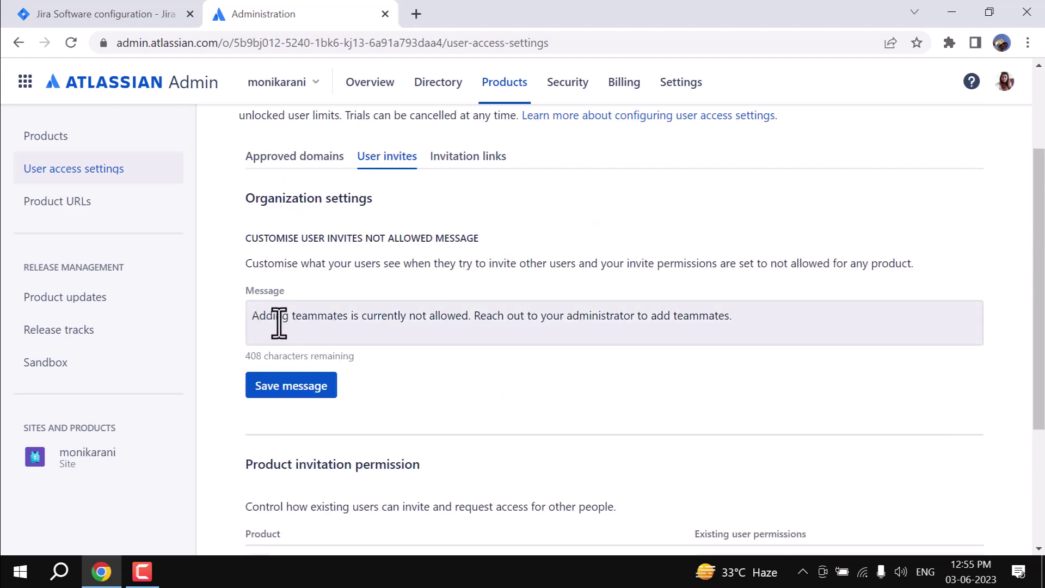
{"action": "left_click_drag", "start_coordinate": [253, 321], "coordinate": [687, 329]}
{"action": "left_click", "coordinate": [569, 414]}
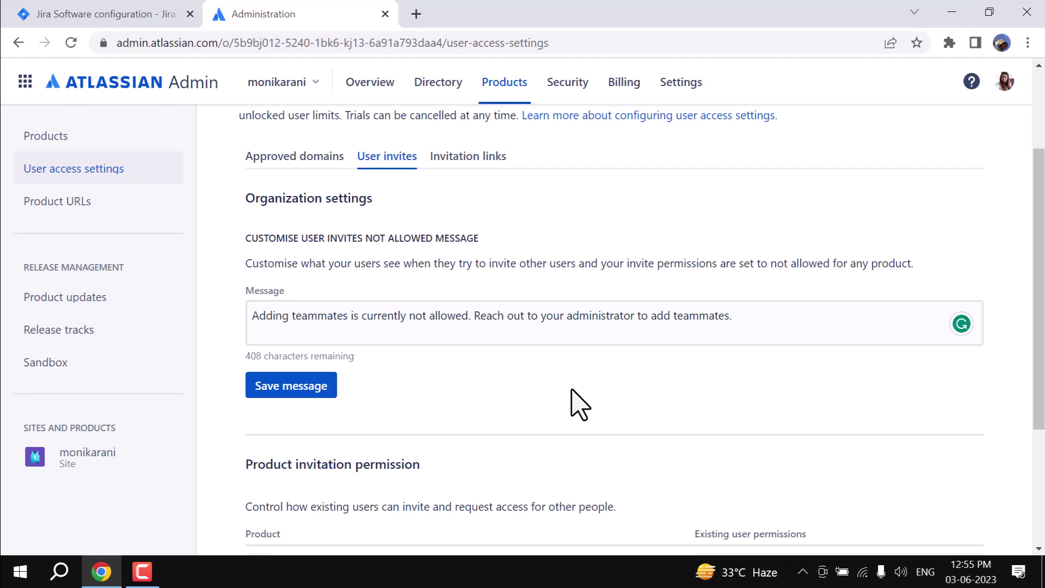
{"action": "left_click_drag", "start_coordinate": [765, 327], "coordinate": [239, 335]}
{"action": "left_click", "coordinate": [473, 385]}
- Read the product invitation permission section and examine the existing user permission options for Confluence, keeping its current setting
{"action": "scroll", "coordinate": [473, 385], "scroll_direction": "down", "scroll_amount": 4}
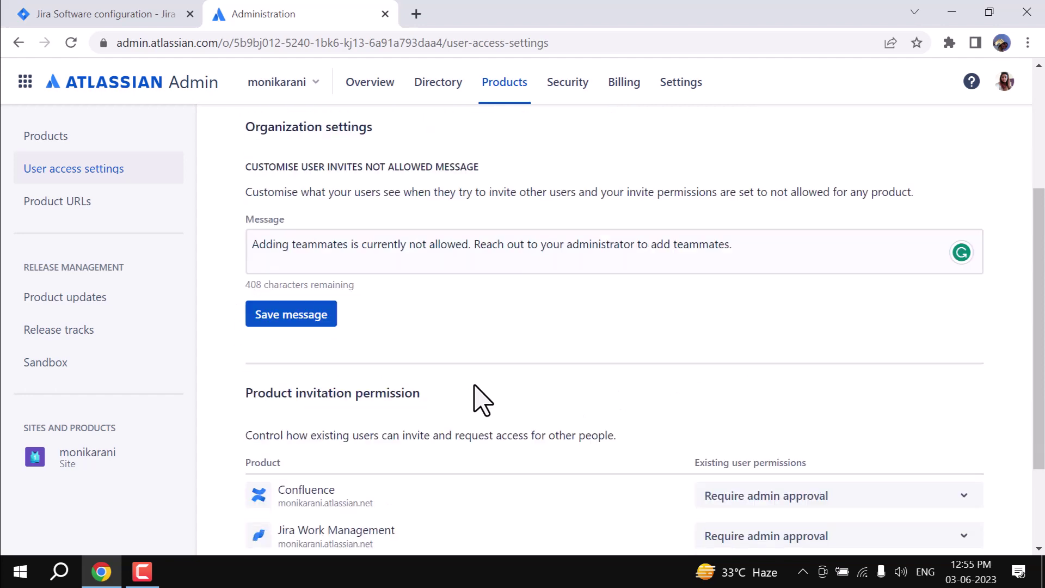
{"action": "left_click_drag", "start_coordinate": [257, 263], "coordinate": [560, 280]}
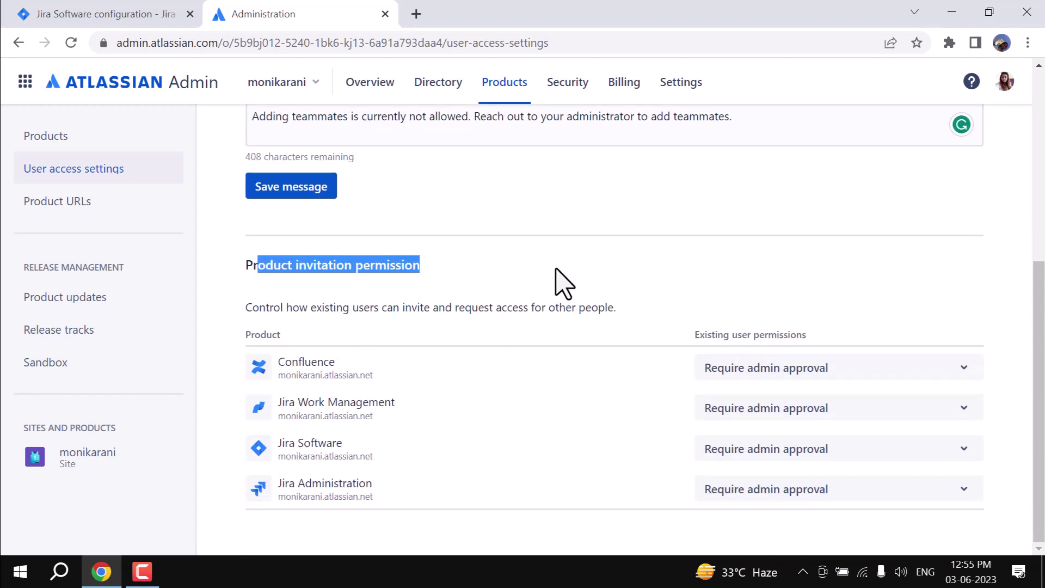
{"action": "left_click", "coordinate": [368, 333]}
{"action": "left_click_drag", "start_coordinate": [281, 308], "coordinate": [414, 325]}
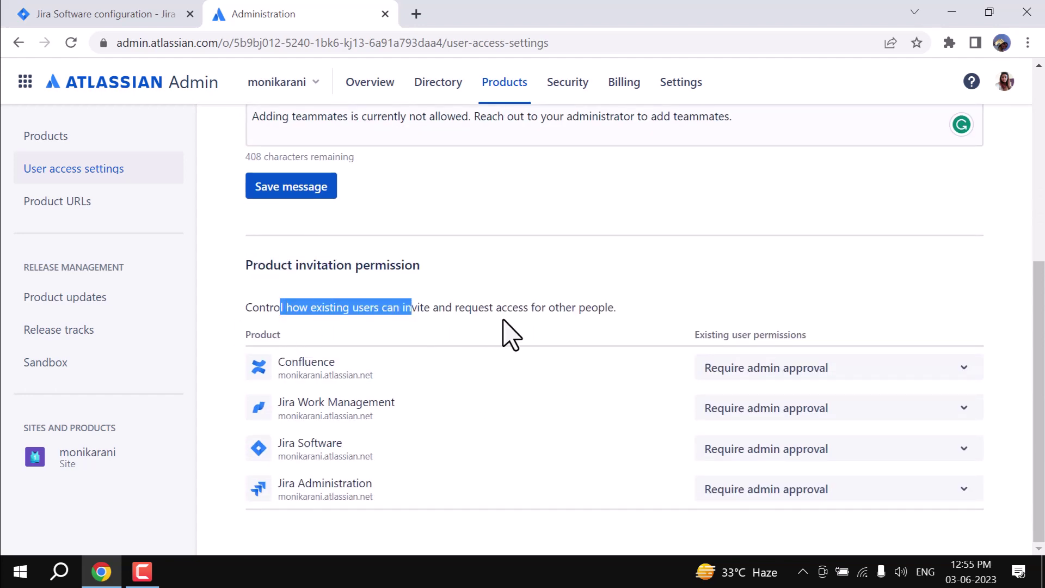
{"action": "left_click", "coordinate": [440, 310]}
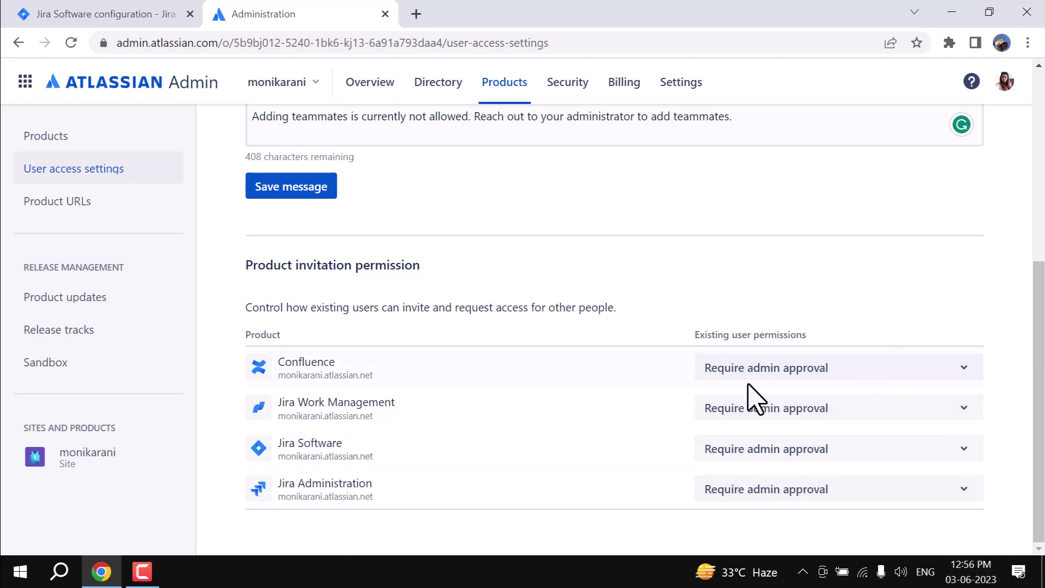
{"action": "left_click", "coordinate": [854, 370]}
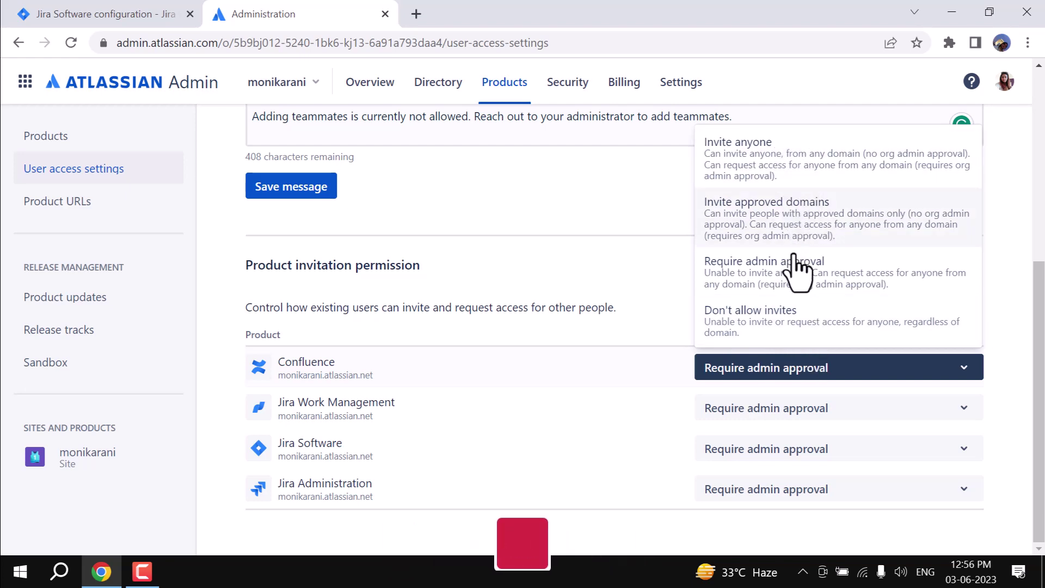
{"action": "left_click", "coordinate": [574, 226]}
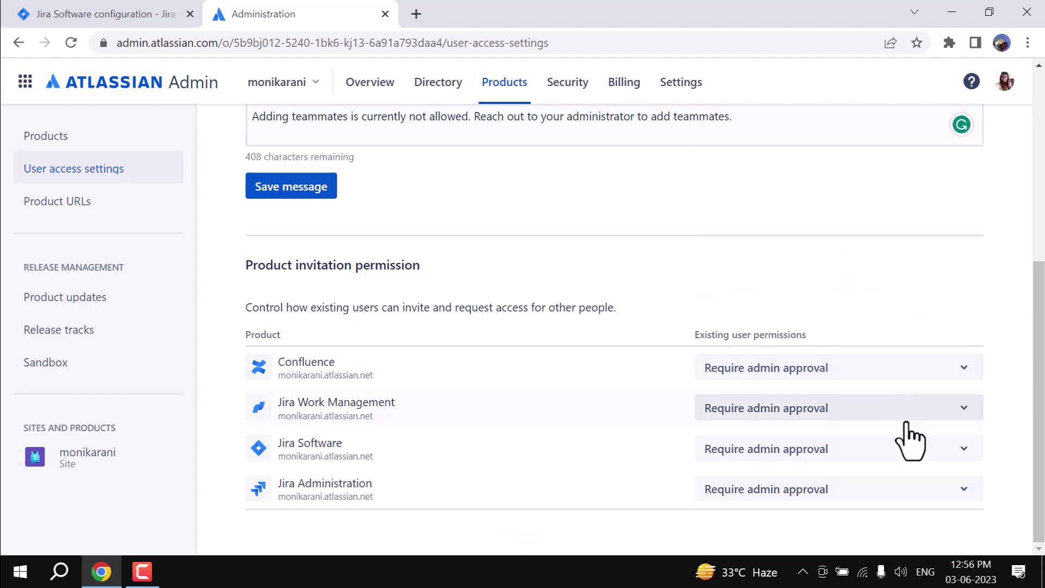
- View the product URLs page, and return to the user access settings to display the invitation links
{"action": "scroll", "coordinate": [910, 441], "scroll_direction": "up", "scroll_amount": 5}
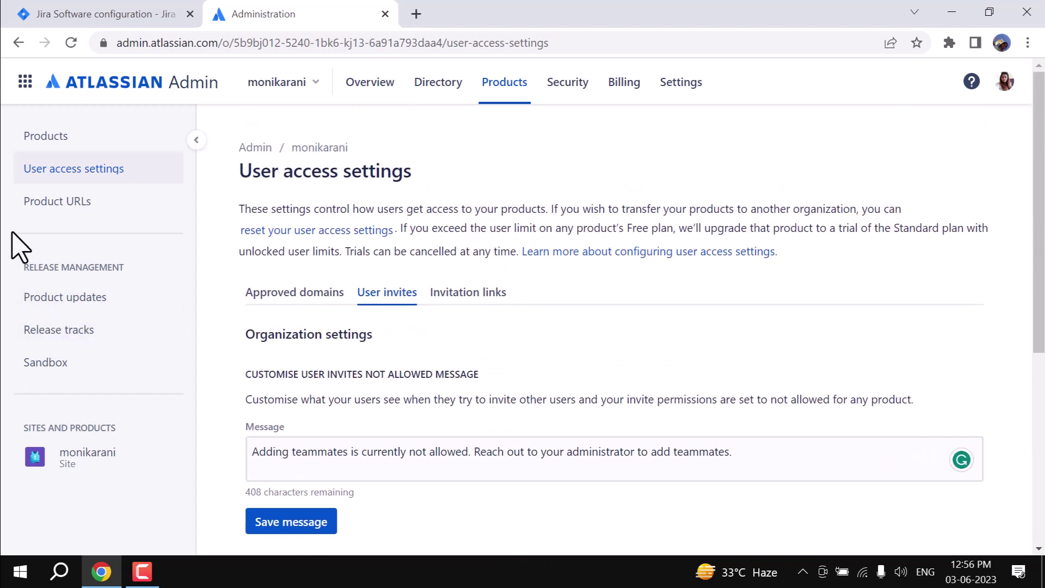
{"action": "left_click", "coordinate": [50, 209]}
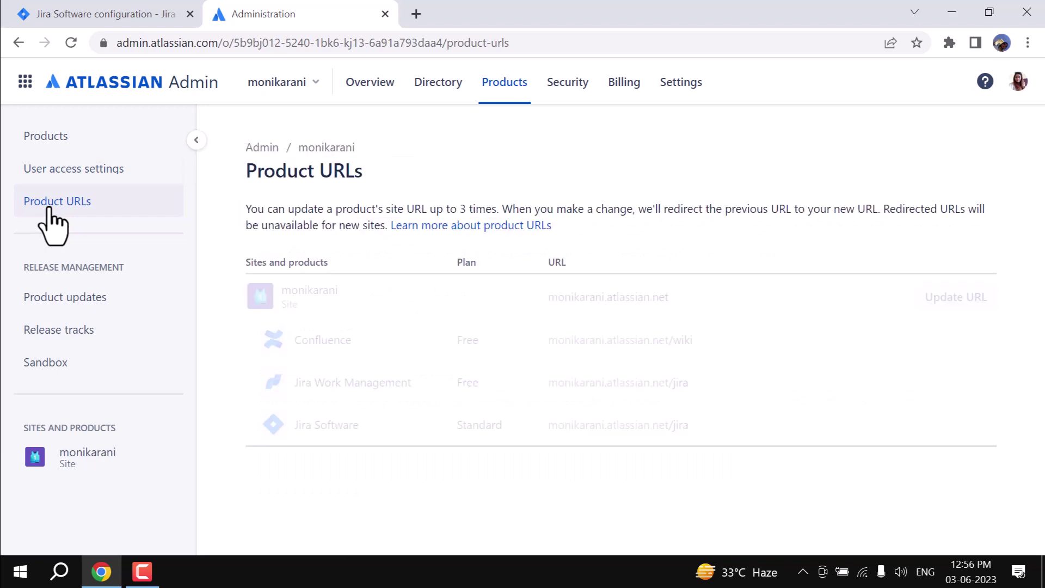
{"action": "left_click", "coordinate": [92, 185]}
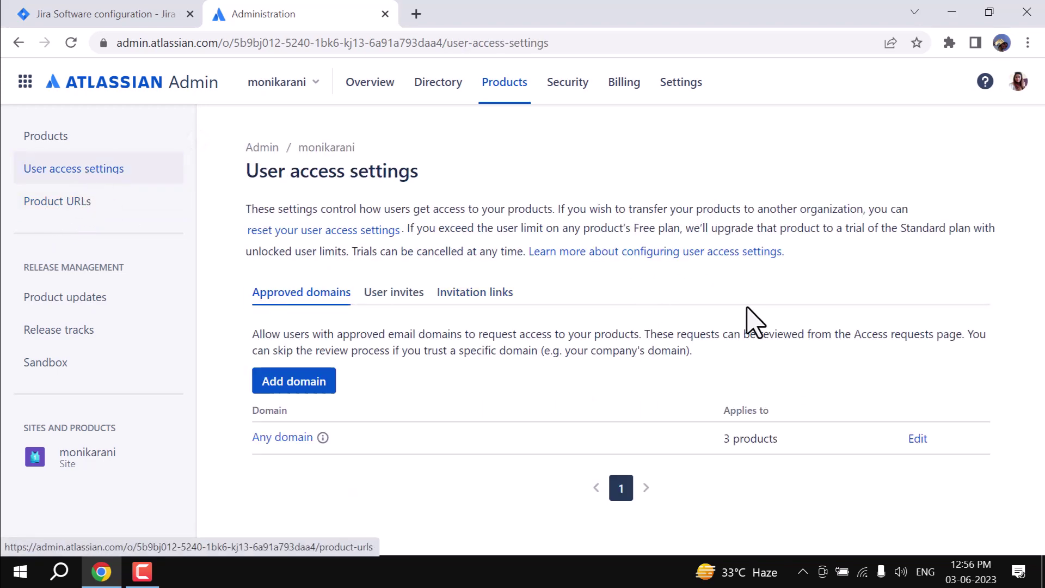
{"action": "left_click", "coordinate": [475, 294]}
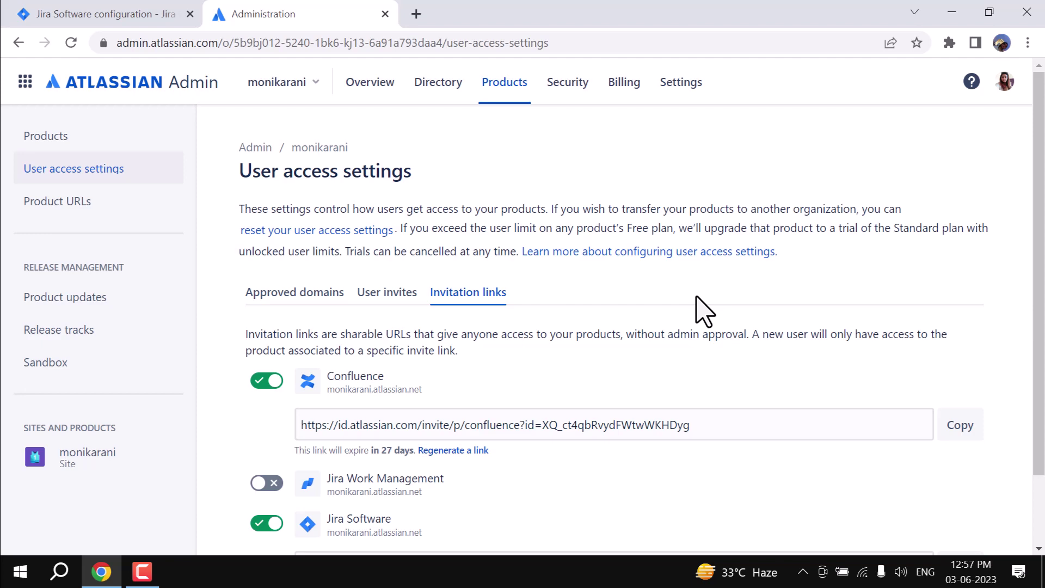
- Read the invitation links description and examine the links for Confluence, Jira Work Management and Jira Software in the user access settings
{"action": "scroll", "coordinate": [702, 316], "scroll_direction": "down", "scroll_amount": 2}
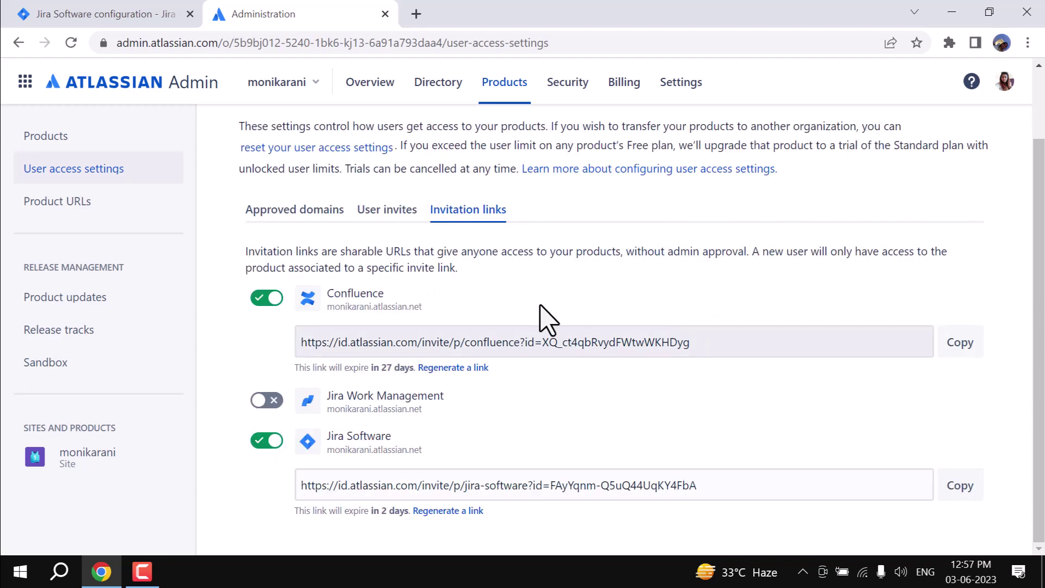
{"action": "left_click_drag", "start_coordinate": [298, 255], "coordinate": [749, 282]}
{"action": "left_click", "coordinate": [433, 252]}
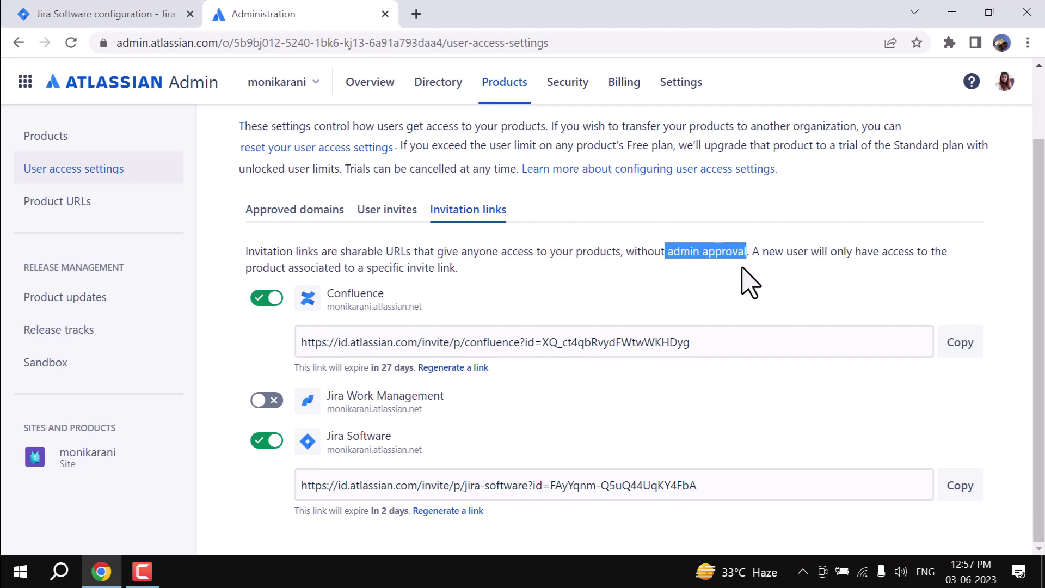
{"action": "left_click", "coordinate": [749, 282]}
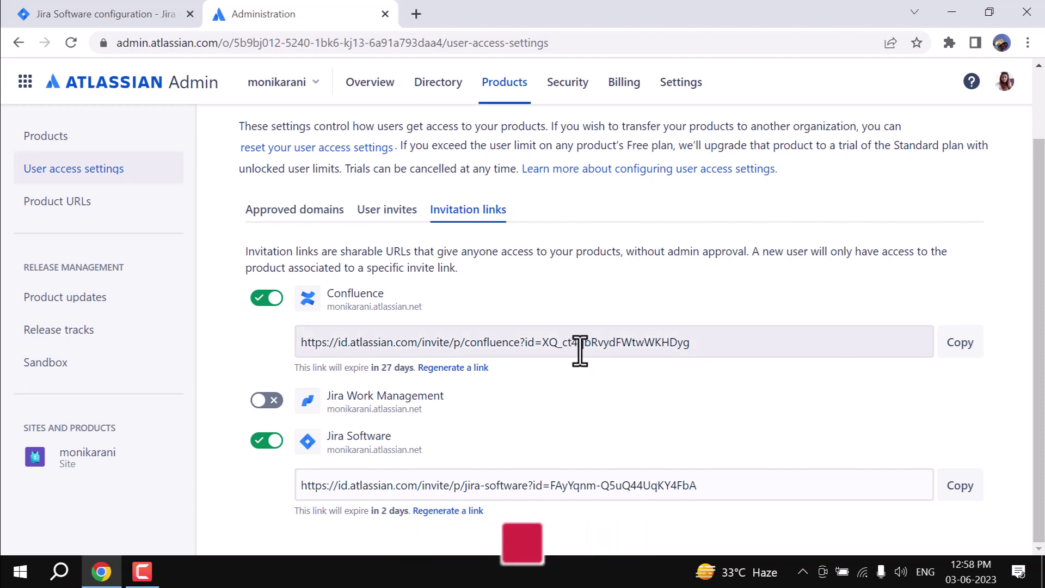
{"action": "scroll", "coordinate": [578, 350], "scroll_direction": "up", "scroll_amount": 2}
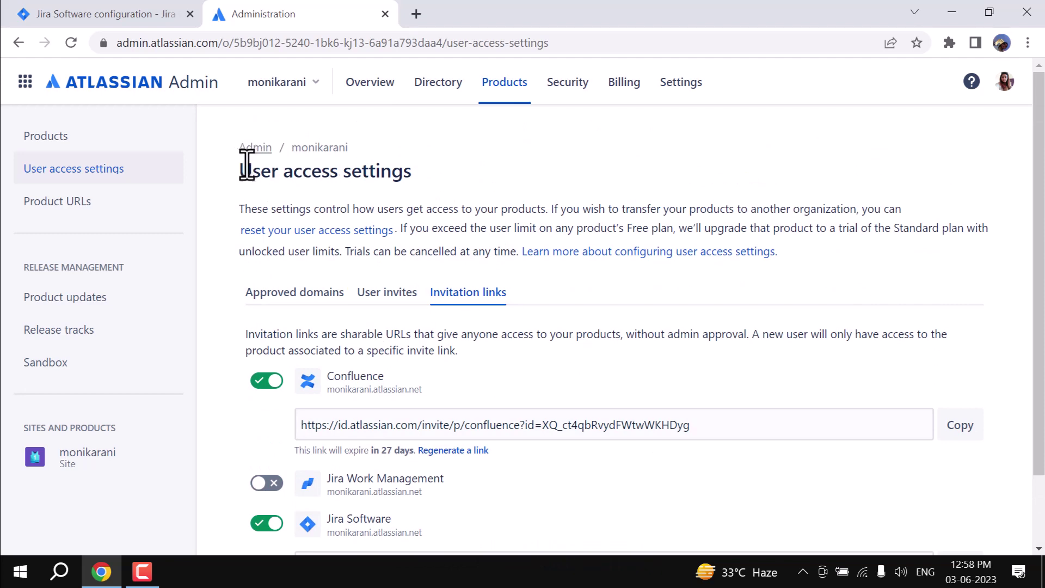
{"action": "left_click_drag", "start_coordinate": [245, 167], "coordinate": [524, 180]}
{"action": "left_click", "coordinate": [538, 149]}
{"action": "scroll", "coordinate": [737, 333], "scroll_direction": "down", "scroll_amount": 2}
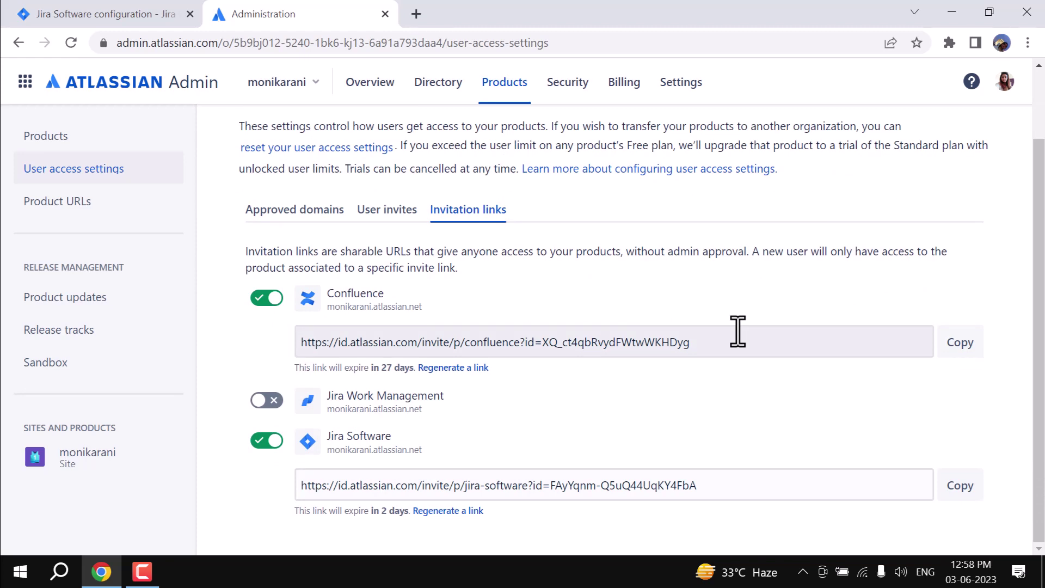
{"action": "scroll", "coordinate": [737, 331], "scroll_direction": "up", "scroll_amount": 2}
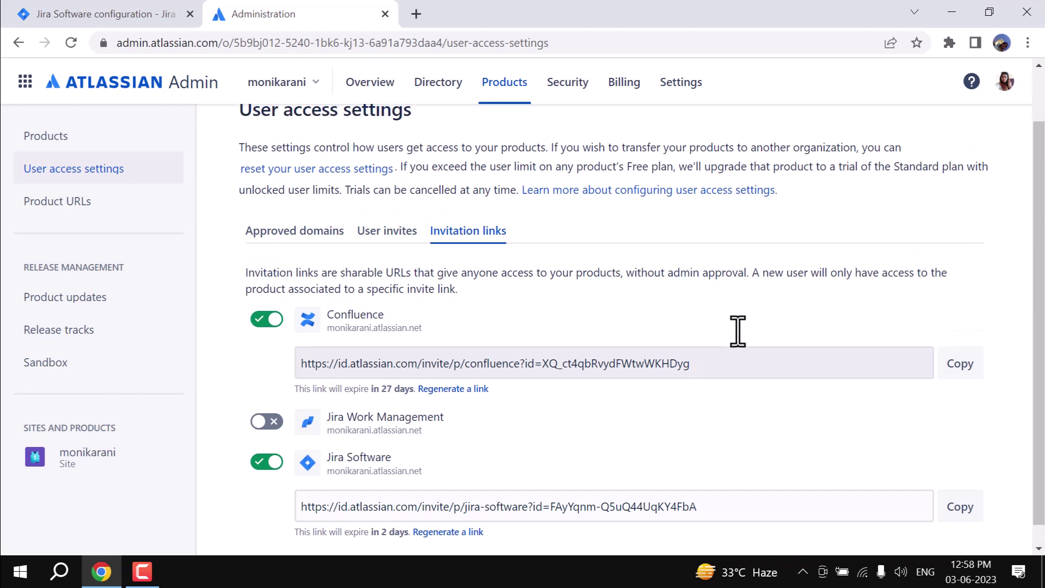
- View the product URLs, read the app warning and change limit for updating the site URL, and cancel without changing it
{"action": "left_click", "coordinate": [60, 197]}
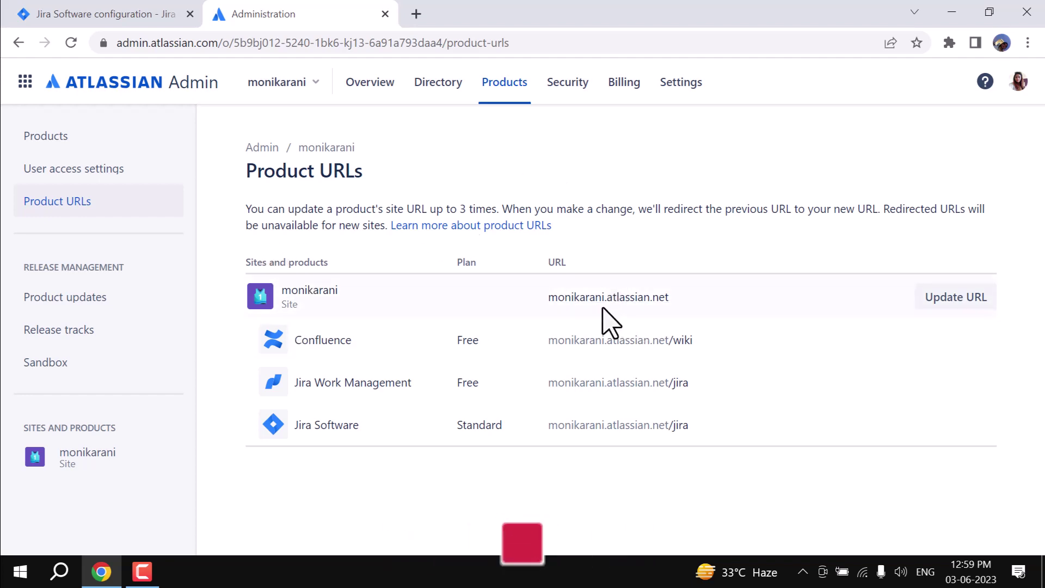
{"action": "left_click", "coordinate": [968, 300]}
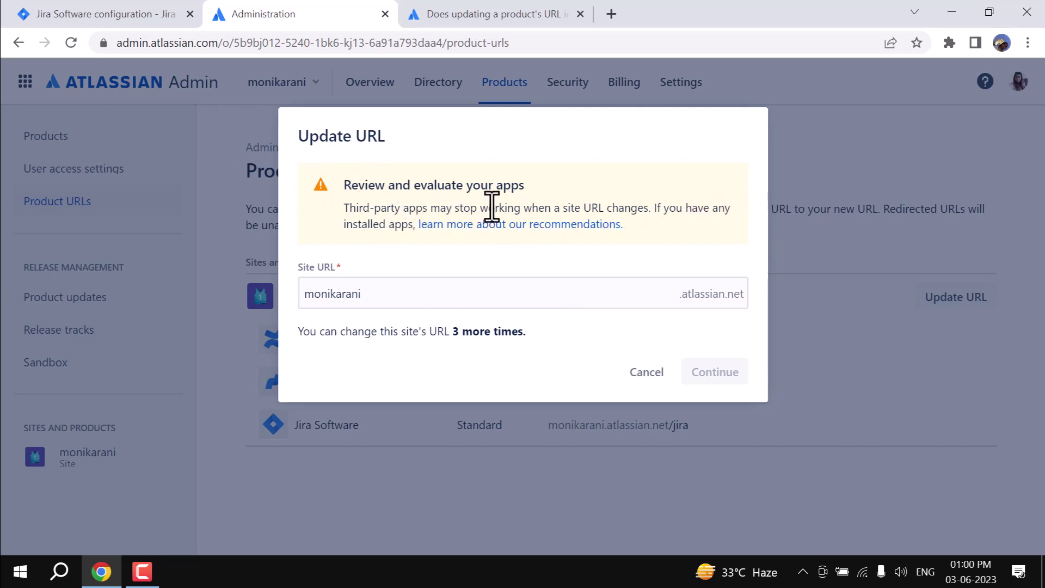
{"action": "left_click_drag", "start_coordinate": [524, 207], "coordinate": [648, 208]}
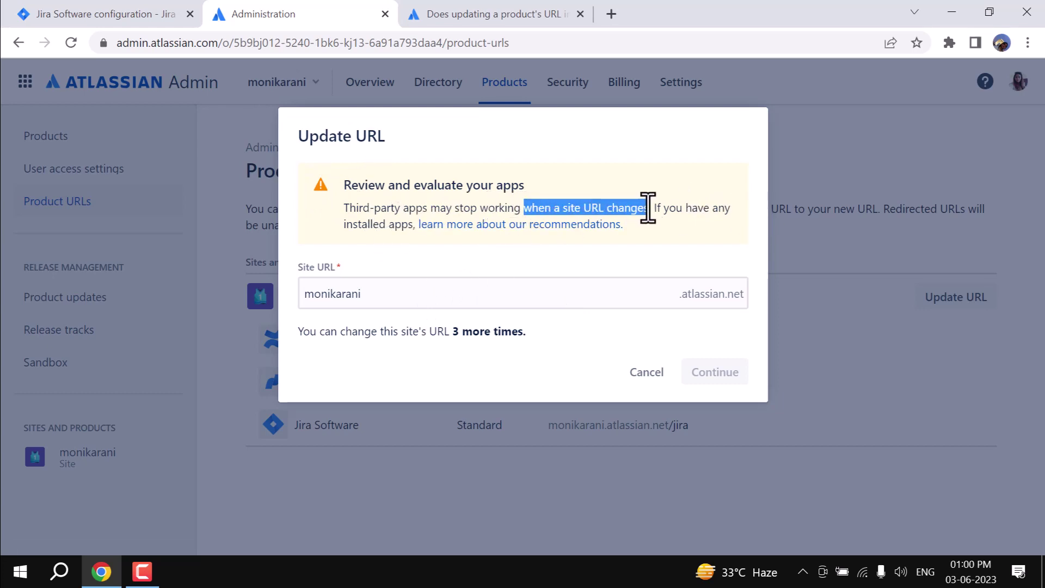
{"action": "left_click", "coordinate": [652, 221]}
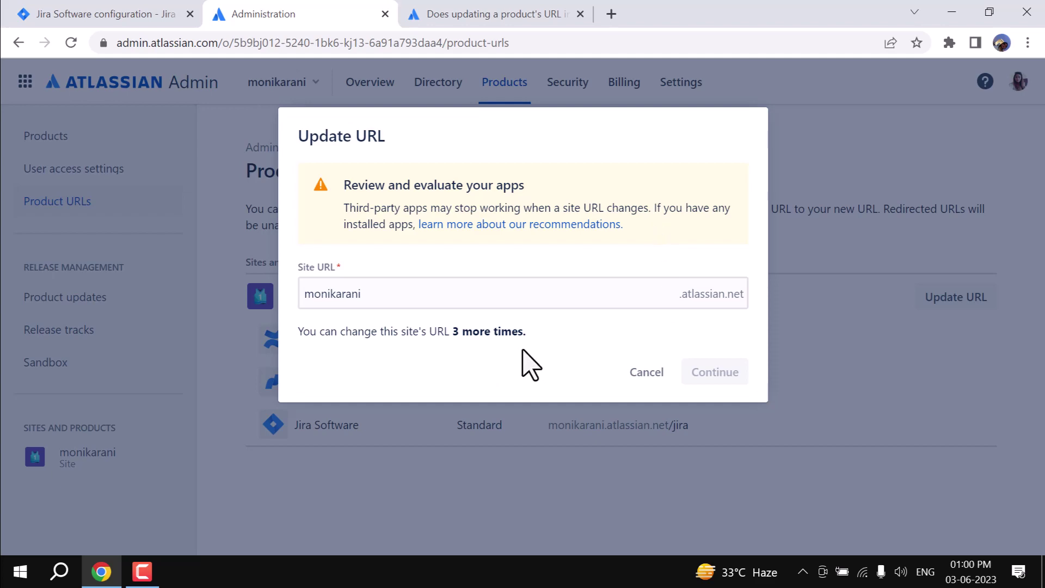
{"action": "left_click_drag", "start_coordinate": [528, 332], "coordinate": [296, 333]}
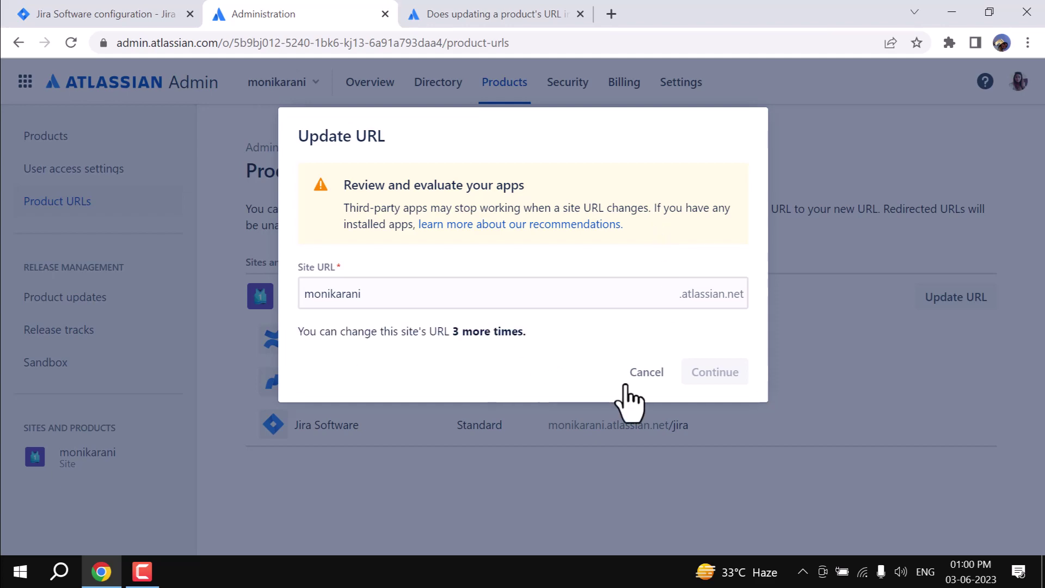
{"action": "left_click", "coordinate": [648, 377]}
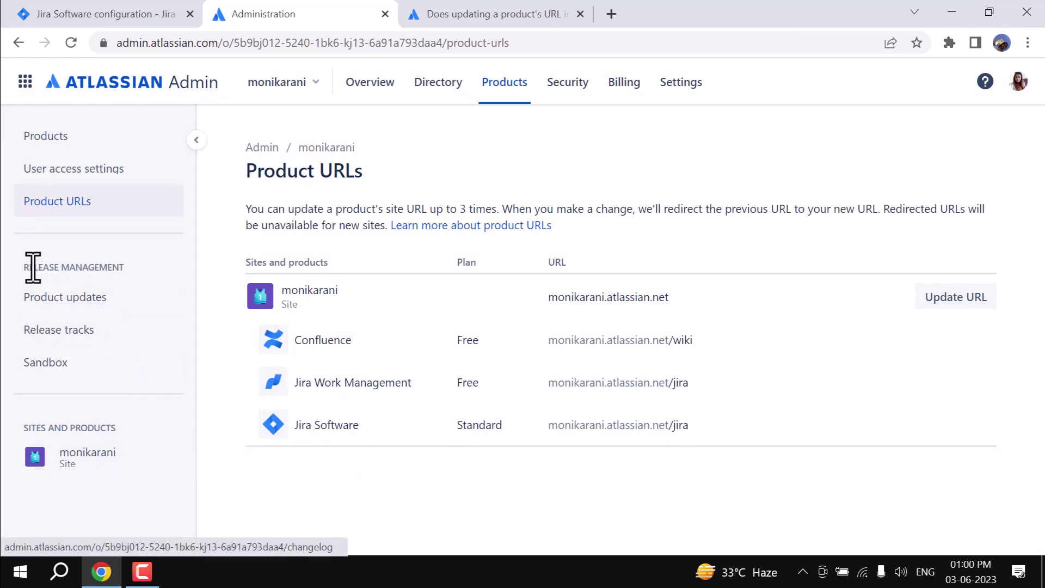
- Open the product updates and look over the release notes posted on June 2, 2023
{"action": "left_click", "coordinate": [75, 305]}
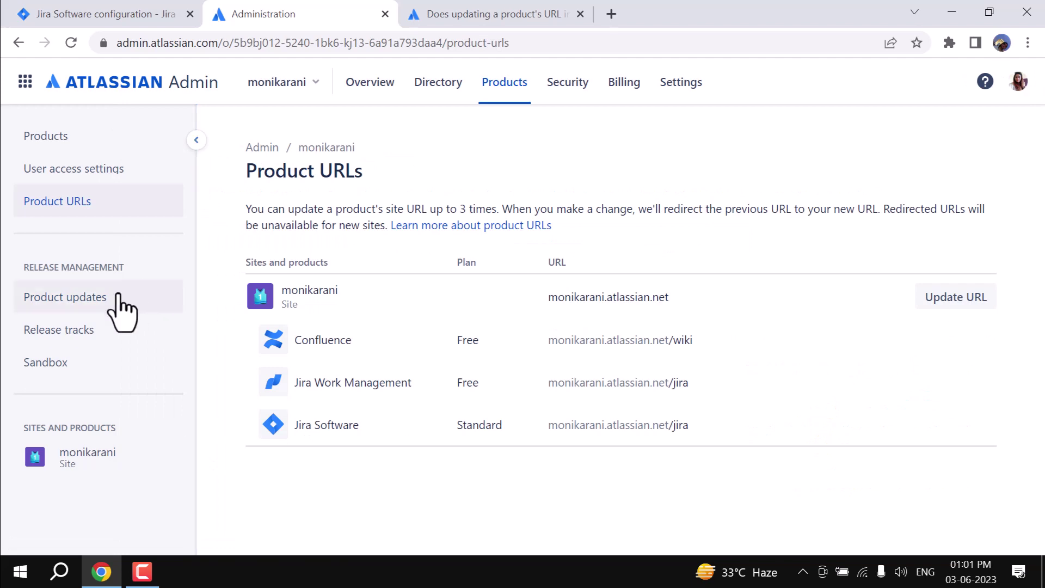
{"action": "left_click", "coordinate": [56, 304]}
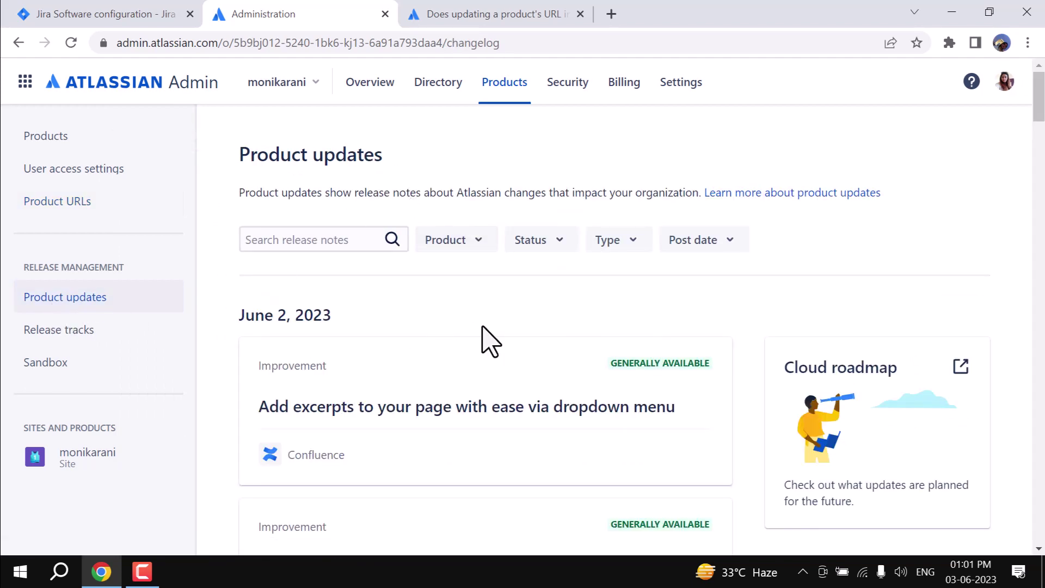
{"action": "scroll", "coordinate": [482, 328], "scroll_direction": "down", "scroll_amount": 3}
{"action": "scroll", "coordinate": [482, 328], "scroll_direction": "up", "scroll_amount": 3}
{"action": "scroll", "coordinate": [530, 332], "scroll_direction": "down", "scroll_amount": 2}
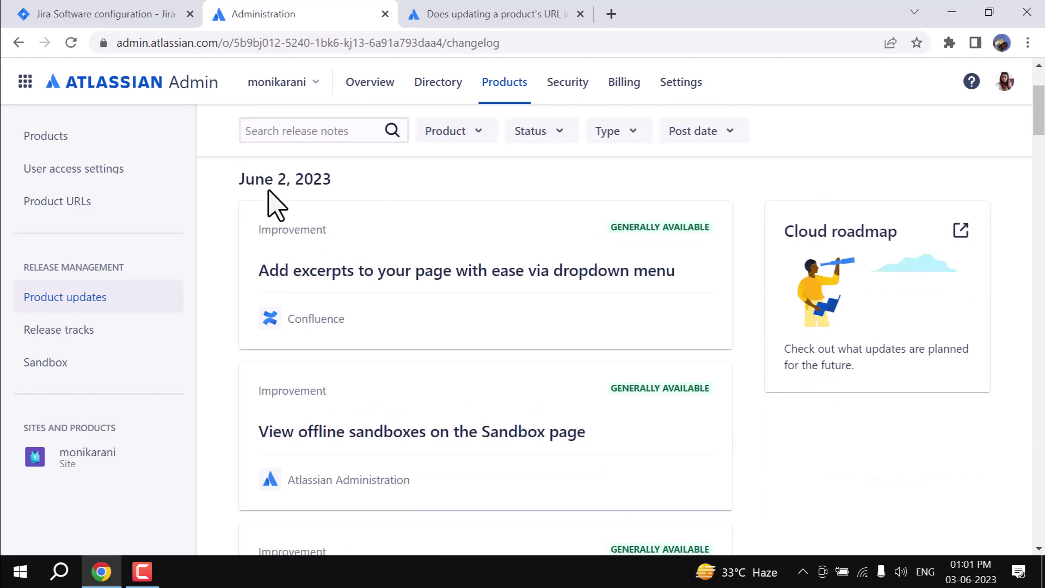
{"action": "left_click_drag", "start_coordinate": [242, 181], "coordinate": [420, 191]}
{"action": "left_click", "coordinate": [438, 220]}
{"action": "scroll", "coordinate": [435, 228], "scroll_direction": "up", "scroll_amount": 2}
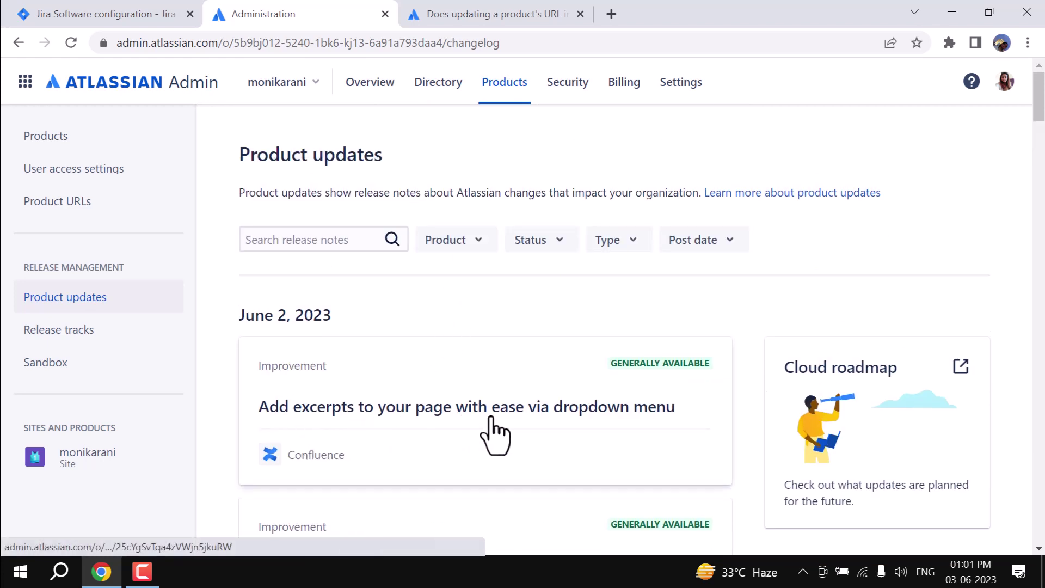
- Browse further through the individual release notes and return to the start of the product updates
{"action": "scroll", "coordinate": [683, 430], "scroll_direction": "down", "scroll_amount": 2}
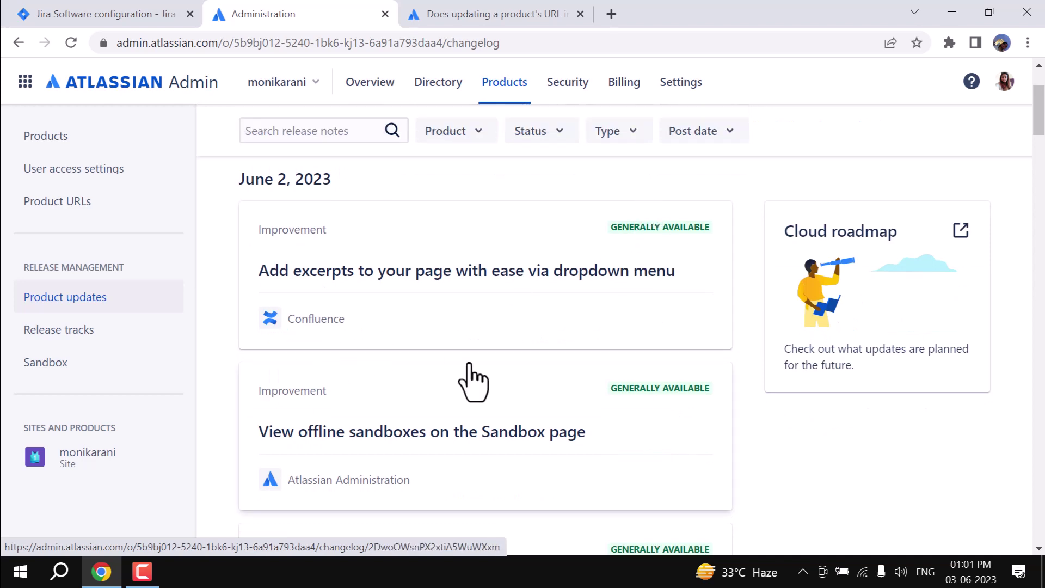
{"action": "scroll", "coordinate": [467, 381], "scroll_direction": "down", "scroll_amount": 2}
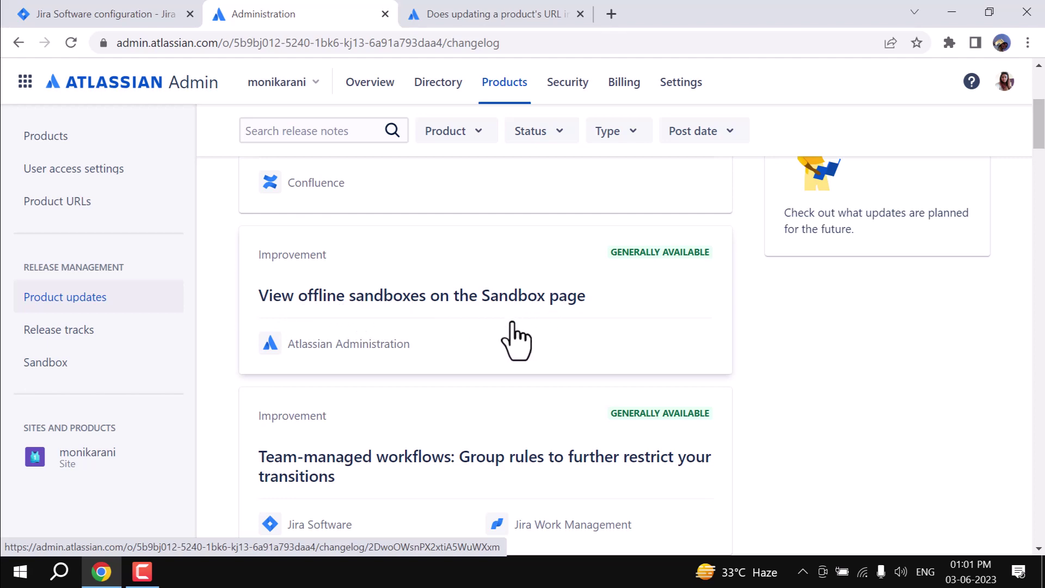
{"action": "scroll", "coordinate": [437, 412], "scroll_direction": "down", "scroll_amount": 2}
{"action": "scroll", "coordinate": [436, 412], "scroll_direction": "down", "scroll_amount": 20}
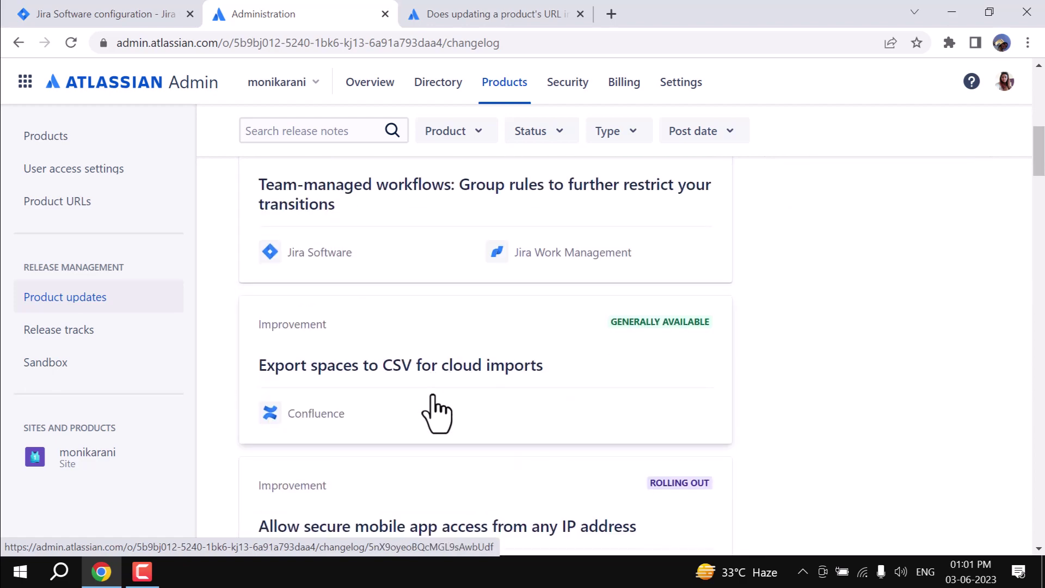
{"action": "scroll", "coordinate": [437, 412], "scroll_direction": "up", "scroll_amount": 20}
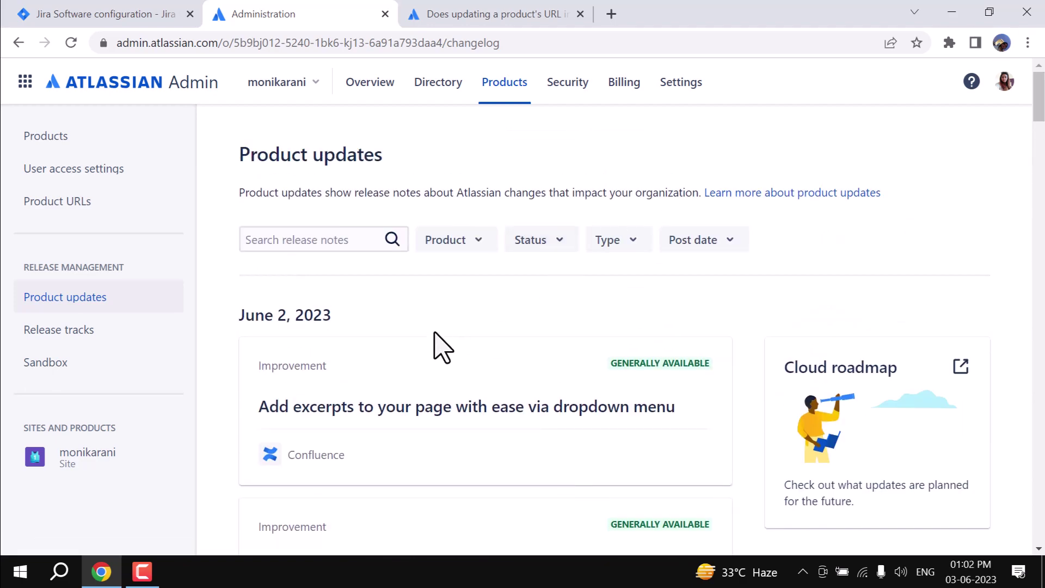
- Examine the release notes search and the product, status, type and post date filter options without applying any
{"action": "left_click", "coordinate": [291, 244]}
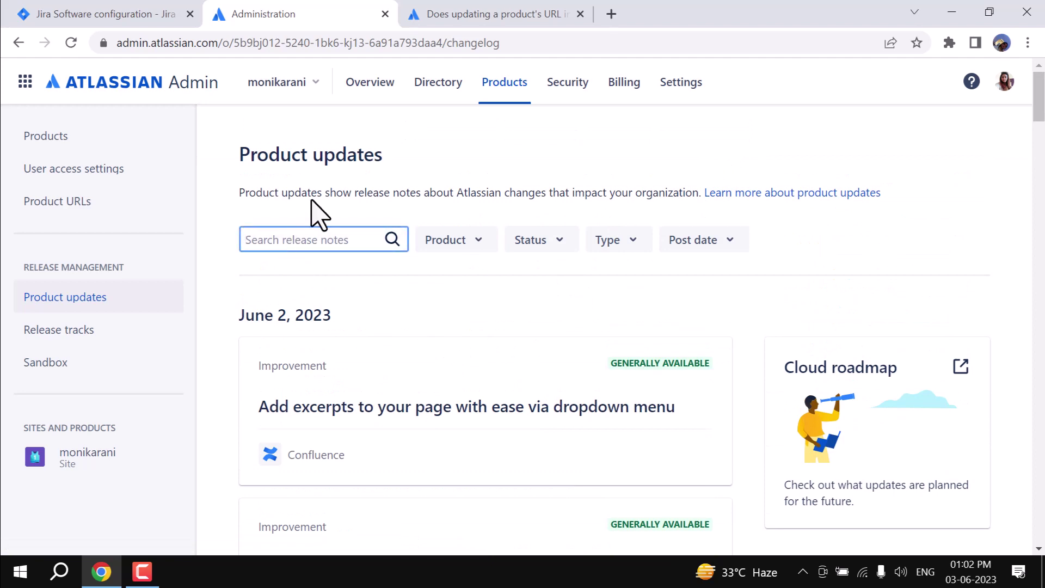
{"action": "left_click", "coordinate": [485, 247]}
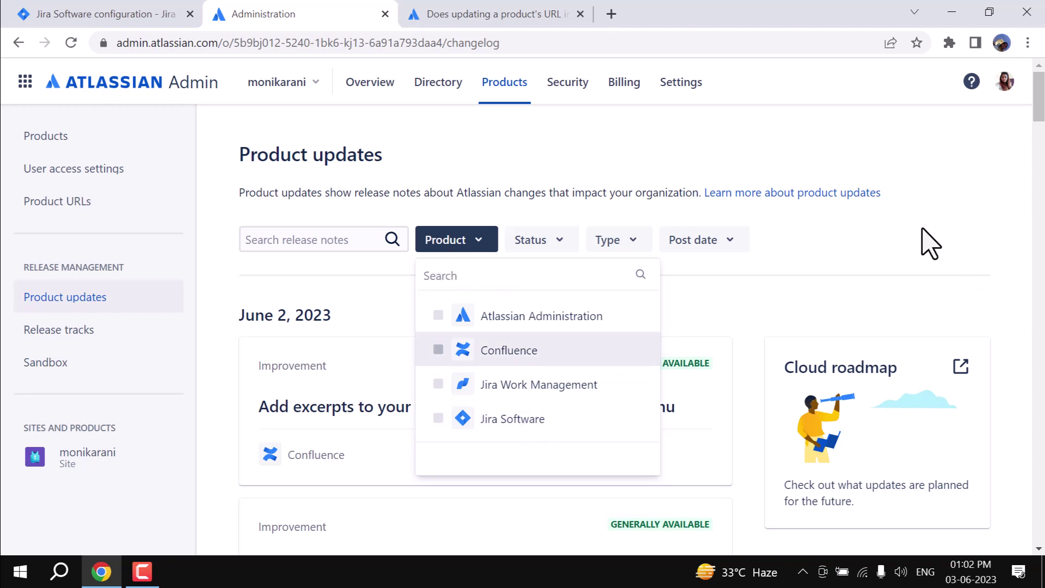
{"action": "left_click", "coordinate": [549, 244]}
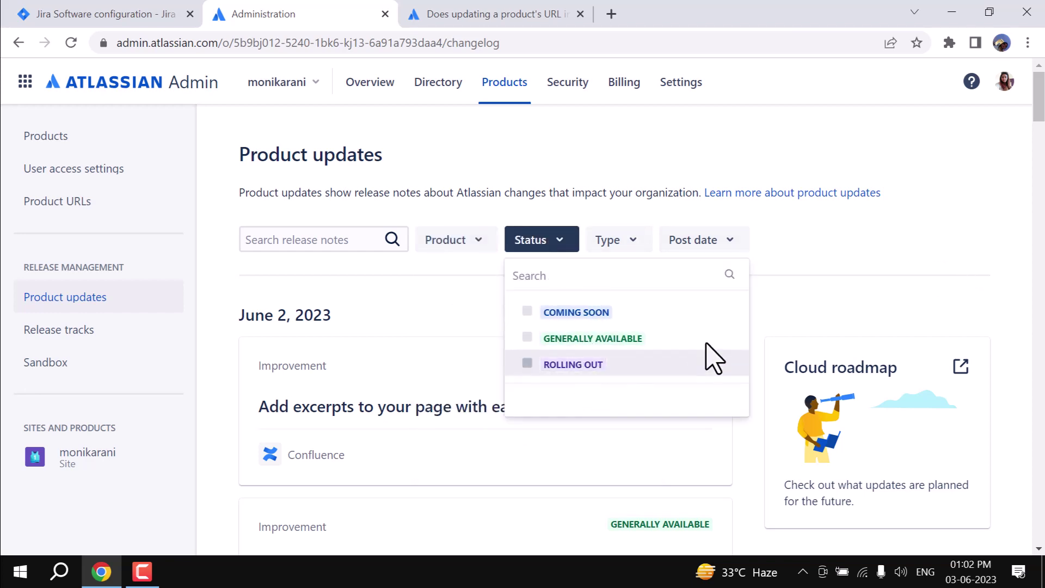
{"action": "left_click", "coordinate": [855, 260]}
{"action": "left_click", "coordinate": [647, 244]}
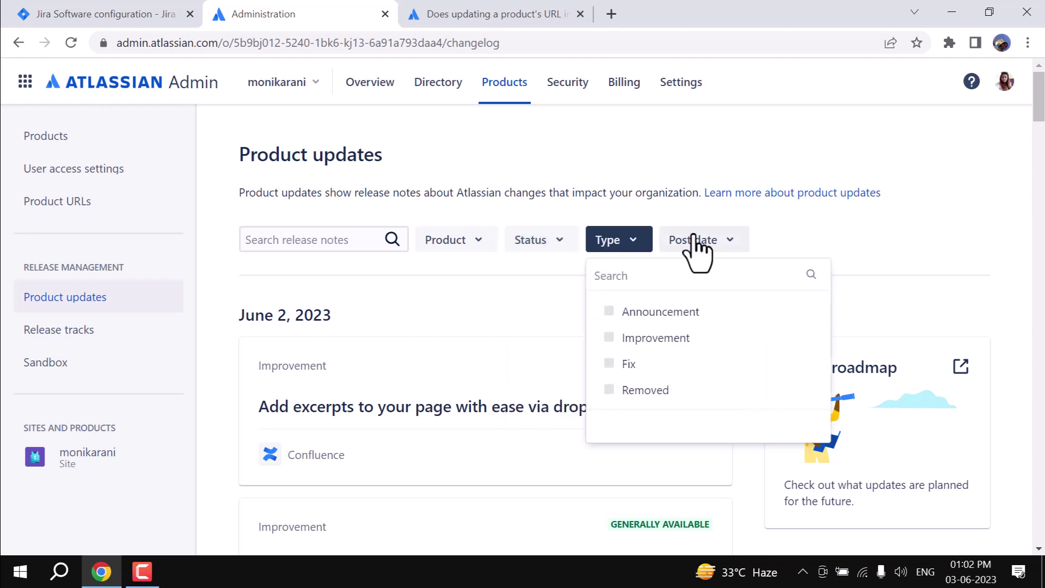
{"action": "left_click", "coordinate": [696, 244]}
{"action": "left_click", "coordinate": [985, 257]}
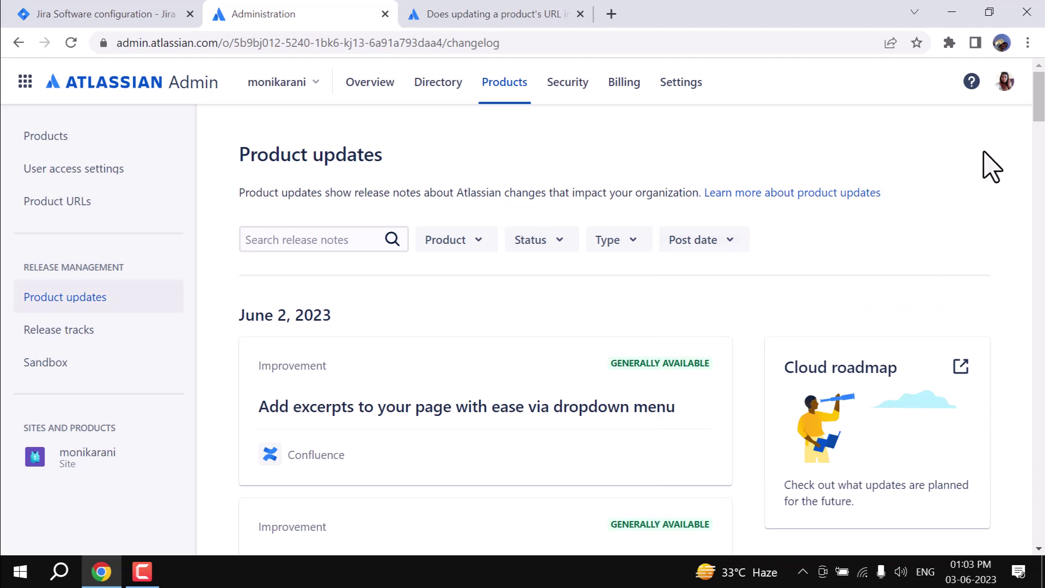
- Open the release tracks and look over the descriptions of the continuous, bundled and preview tracks
{"action": "left_click", "coordinate": [76, 333]}
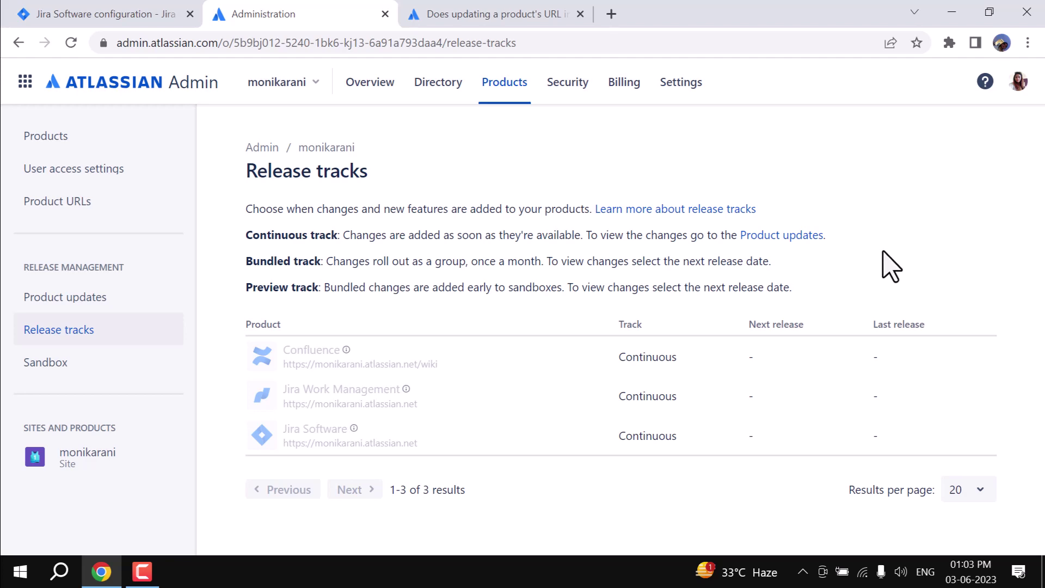
{"action": "left_click_drag", "start_coordinate": [260, 234], "coordinate": [298, 261]}
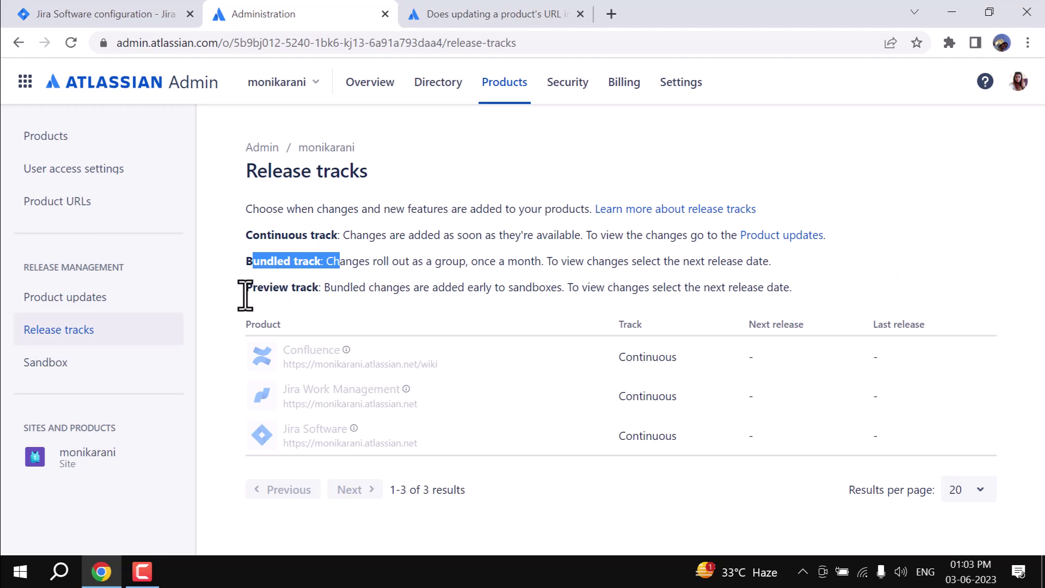
{"action": "left_click_drag", "start_coordinate": [244, 288], "coordinate": [365, 288]}
{"action": "left_click", "coordinate": [918, 232]}
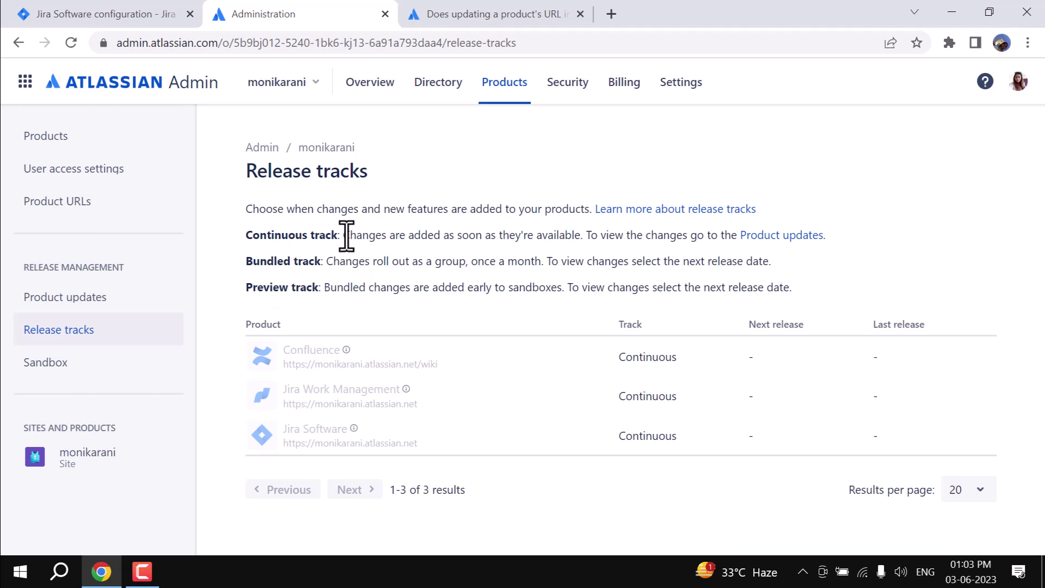
{"action": "left_click_drag", "start_coordinate": [345, 234], "coordinate": [405, 234]}
{"action": "left_click_drag", "start_coordinate": [340, 262], "coordinate": [427, 261]}
{"action": "left_click_drag", "start_coordinate": [350, 287], "coordinate": [400, 287]}
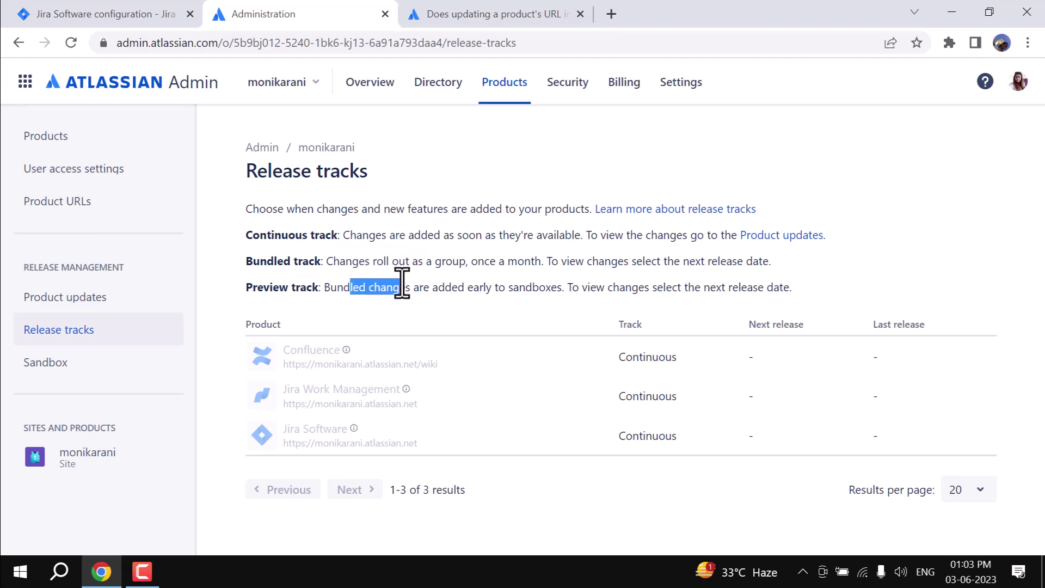
{"action": "left_click", "coordinate": [941, 200]}
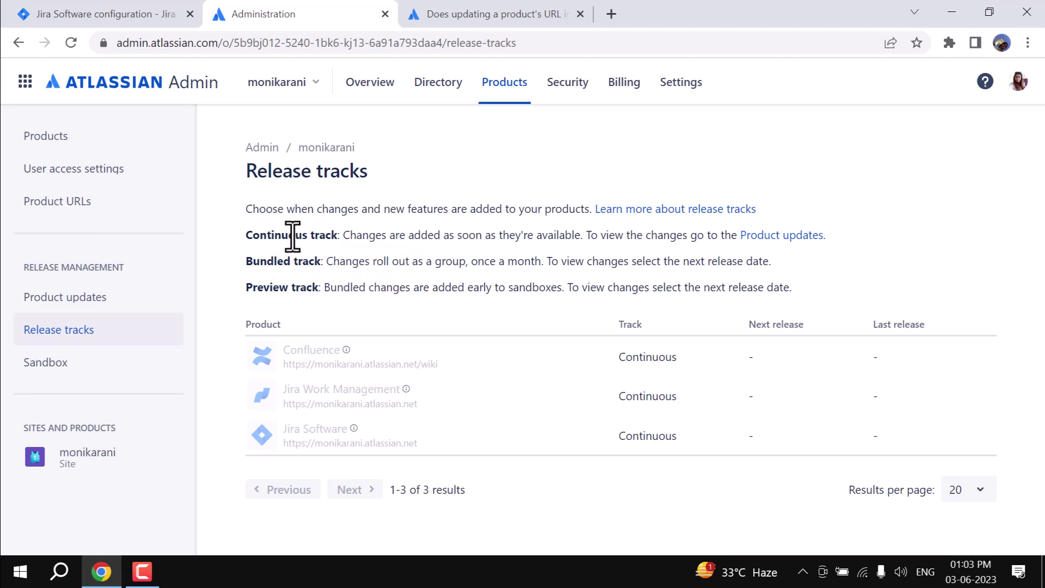
- Read in detail when changes are added under the continuous, bundled and preview tracks
{"action": "left_click_drag", "start_coordinate": [295, 235], "coordinate": [582, 237]}
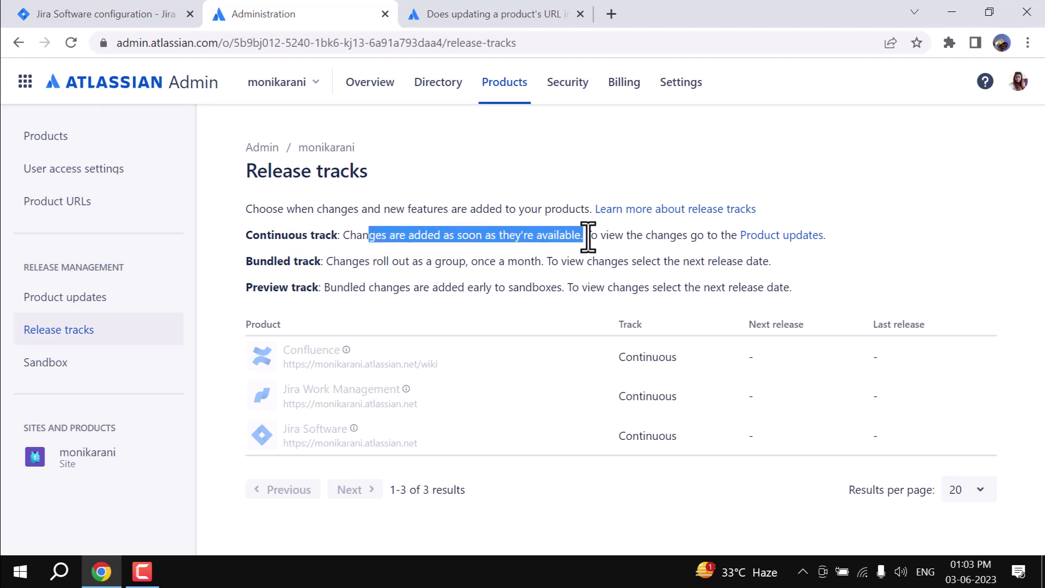
{"action": "left_click", "coordinate": [605, 235]}
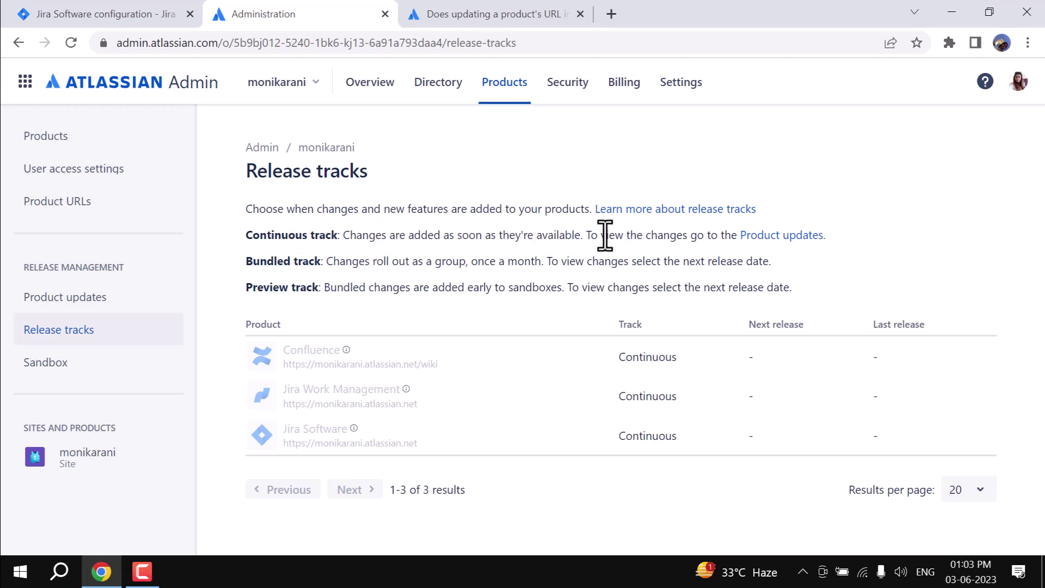
{"action": "double_click", "coordinate": [280, 263]}
{"action": "left_click_drag", "start_coordinate": [333, 262], "coordinate": [530, 262]}
{"action": "left_click", "coordinate": [544, 294]}
{"action": "double_click", "coordinate": [270, 290]}
{"action": "left_click_drag", "start_coordinate": [393, 289], "coordinate": [563, 287]}
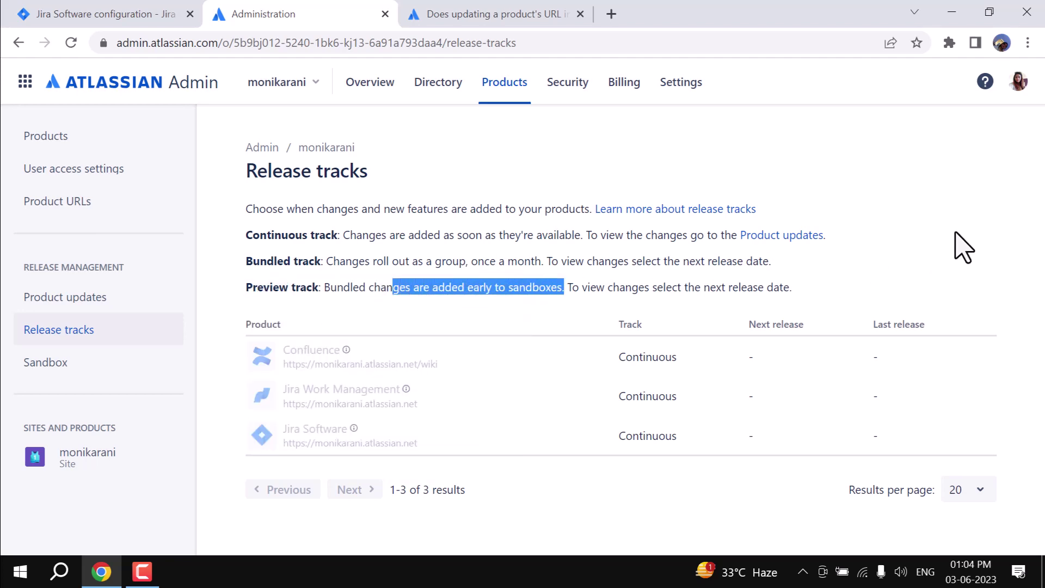
{"action": "left_click", "coordinate": [962, 246]}
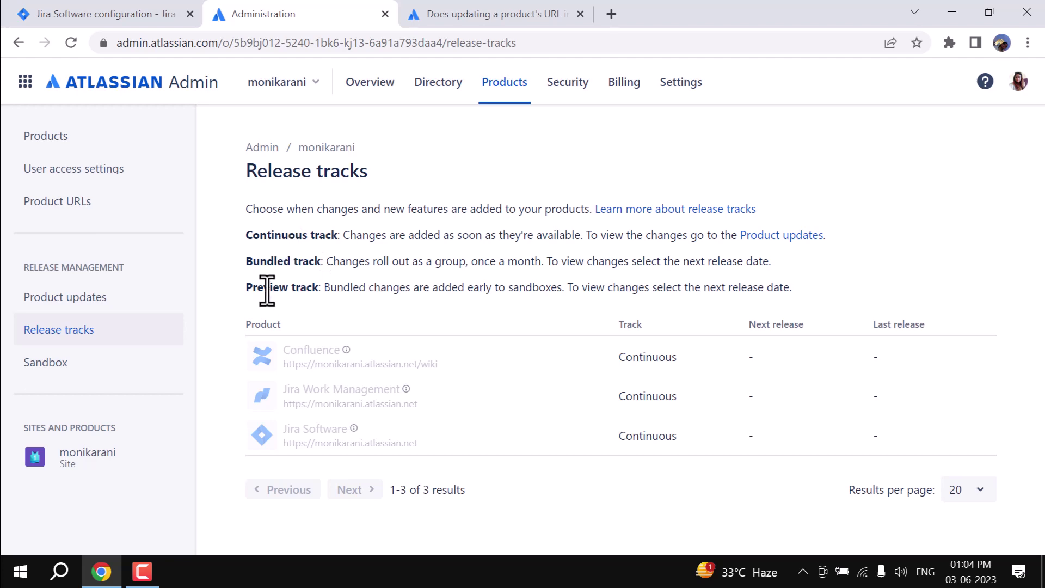
- Open the sandbox page to view how product changes are managed with sandboxes
{"action": "left_click", "coordinate": [46, 363]}
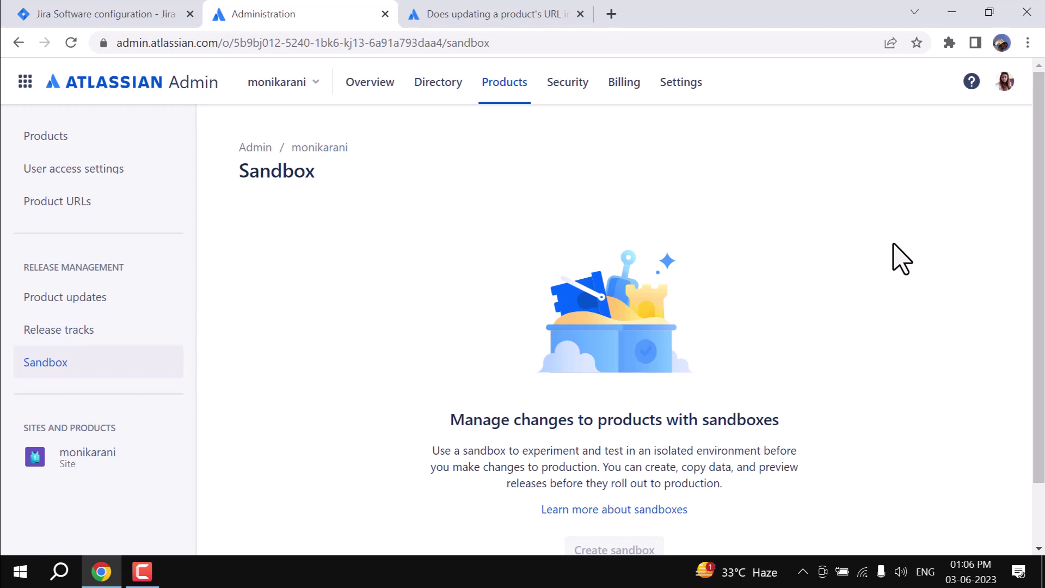
- Open the site listed under Sites and products and view its access requests and site access pages
{"action": "scroll", "coordinate": [792, 287], "scroll_direction": "down", "scroll_amount": 1}
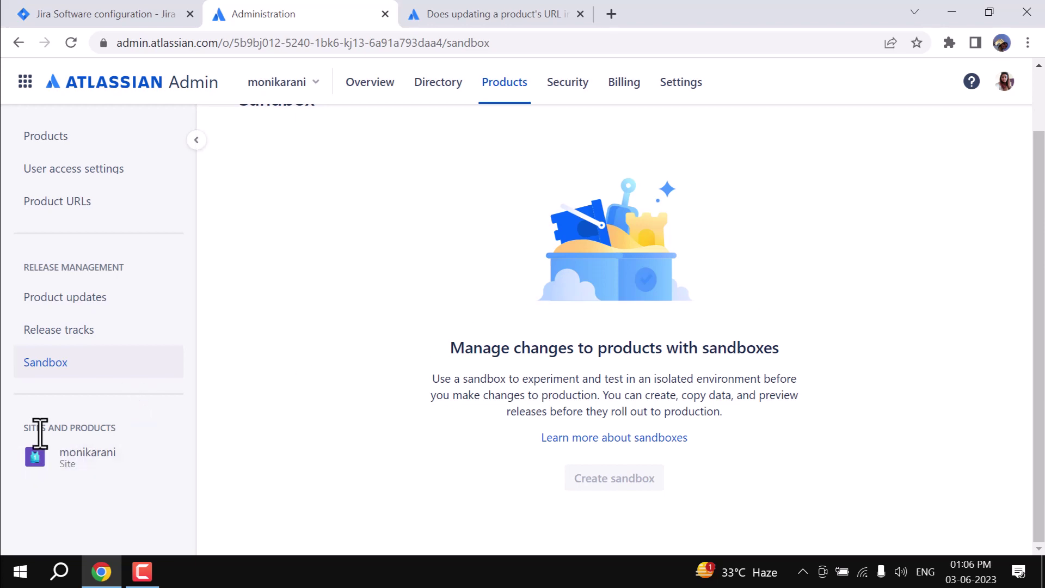
{"action": "left_click_drag", "start_coordinate": [39, 432], "coordinate": [127, 428]}
{"action": "left_click", "coordinate": [87, 463]}
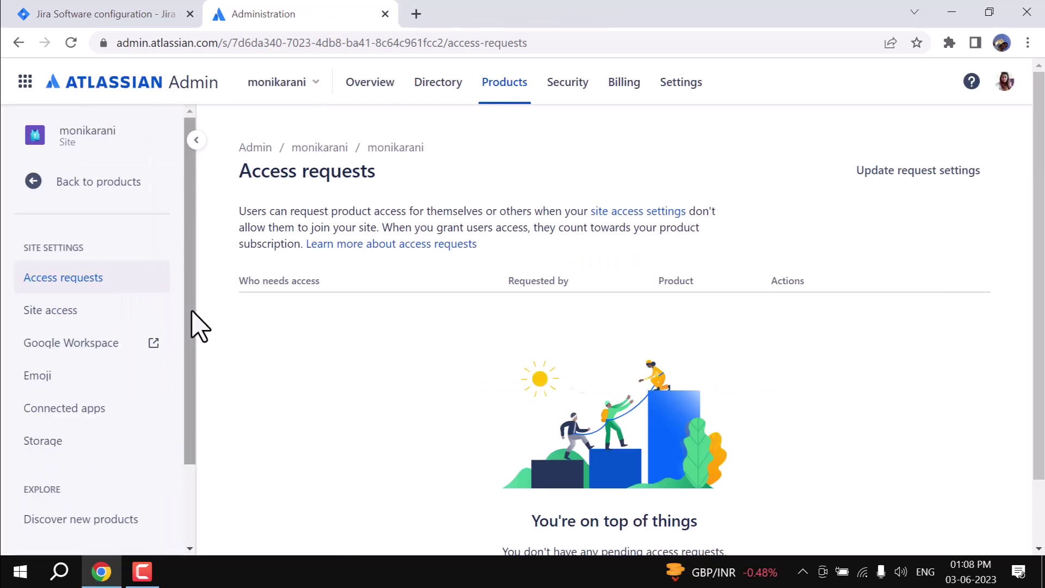
{"action": "left_click_drag", "start_coordinate": [193, 330], "coordinate": [205, 263]}
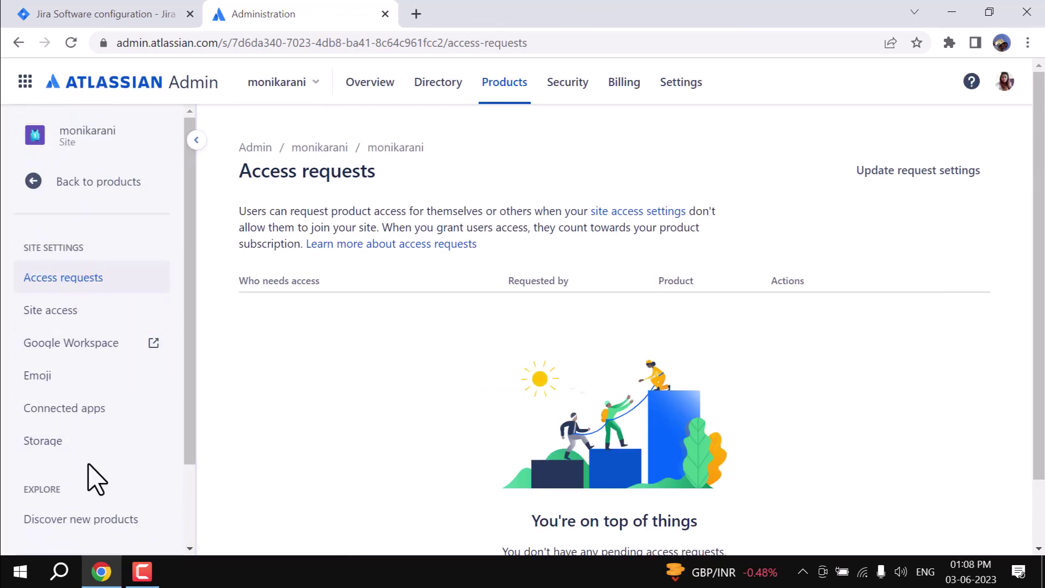
{"action": "scroll", "coordinate": [93, 477], "scroll_direction": "down", "scroll_amount": 3}
{"action": "scroll", "coordinate": [93, 468], "scroll_direction": "up", "scroll_amount": 3}
{"action": "left_click", "coordinate": [85, 315]}
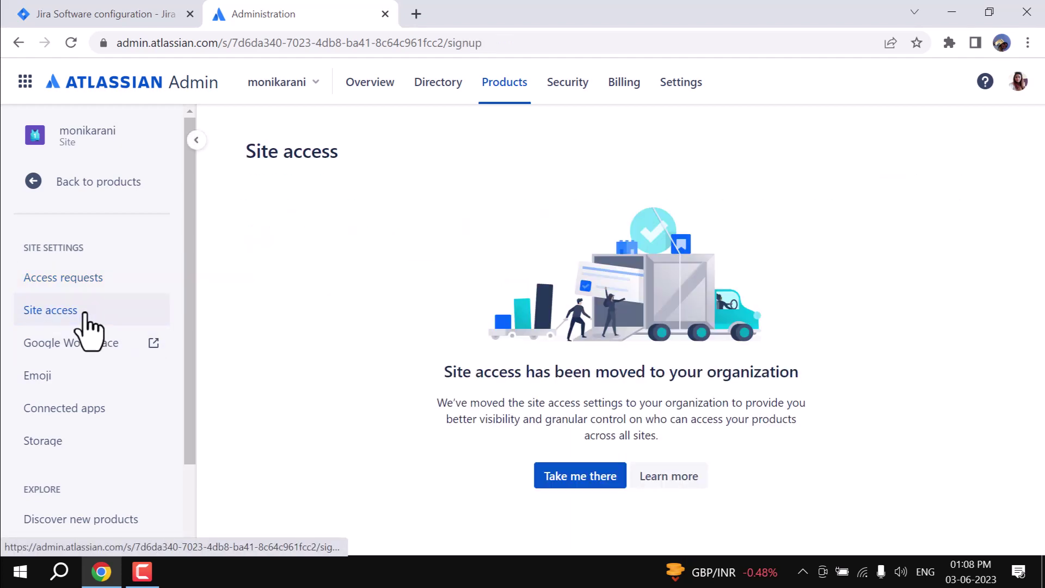
- Open the site's Google Workspace settings and look over the available identity providers, from Google Workspace to Other provider
{"action": "left_click", "coordinate": [94, 351]}
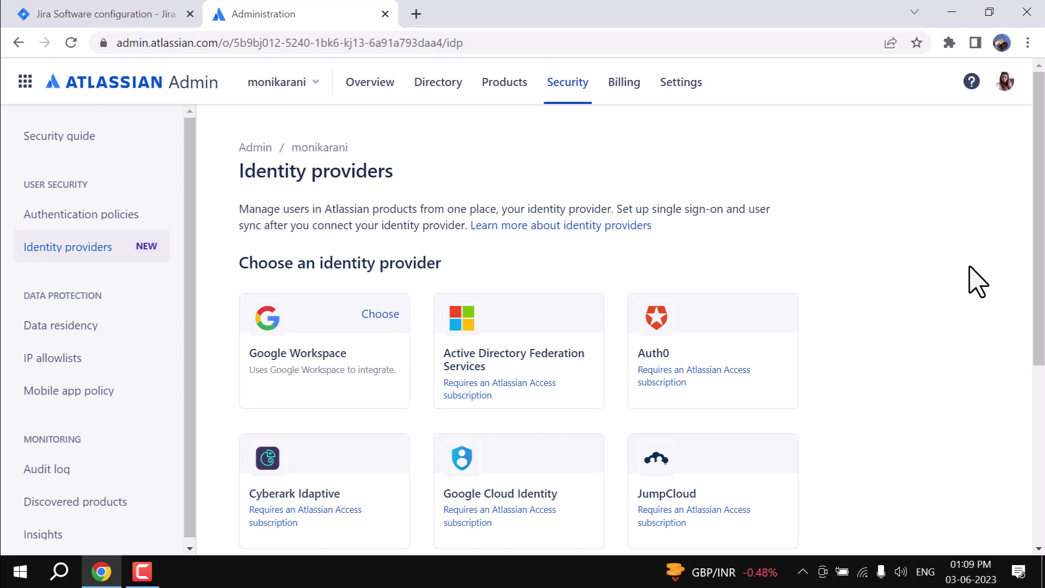
{"action": "scroll", "coordinate": [978, 282], "scroll_direction": "down", "scroll_amount": 2}
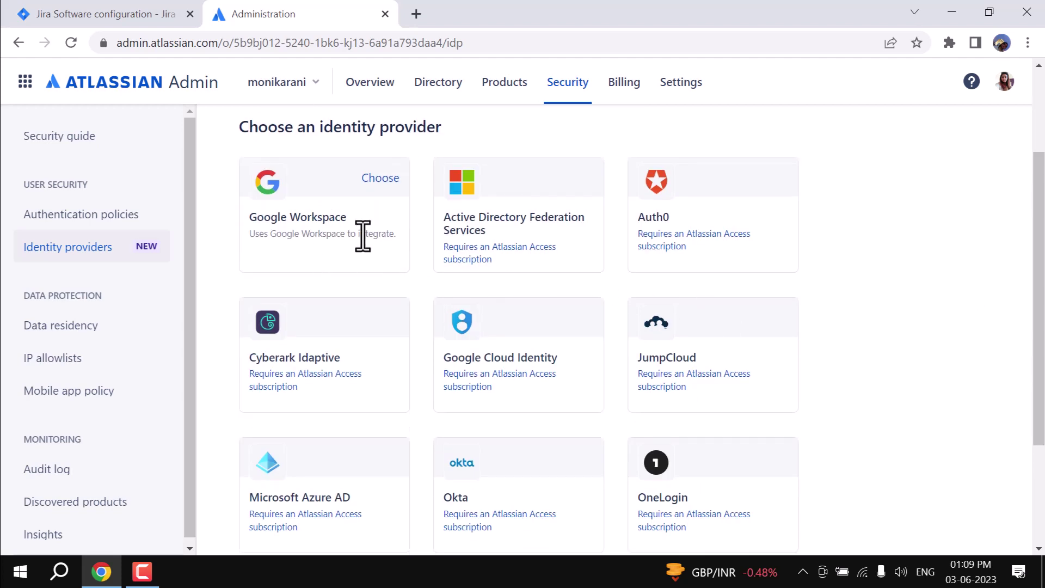
{"action": "scroll", "coordinate": [777, 334], "scroll_direction": "down", "scroll_amount": 2}
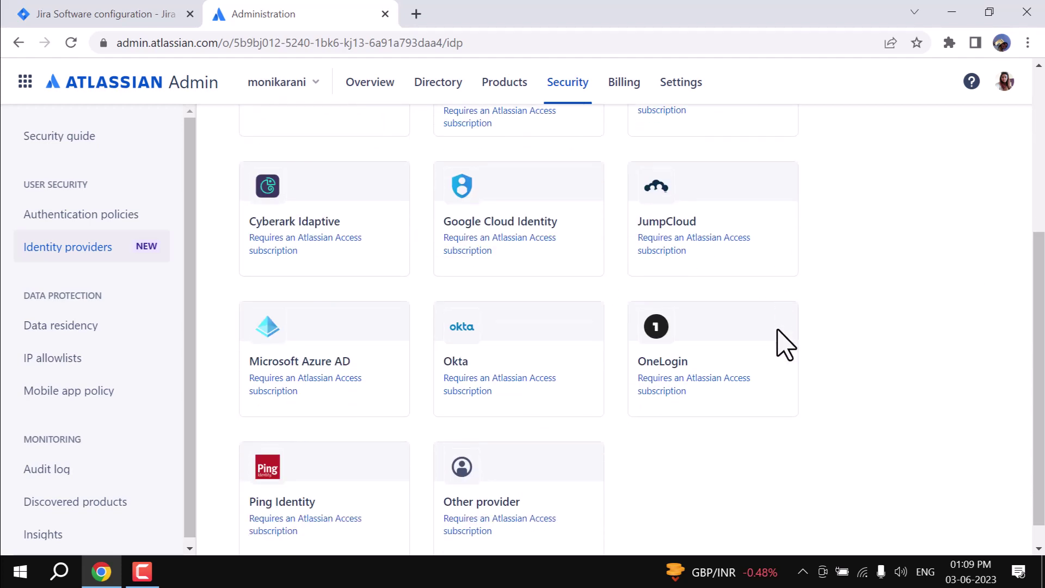
{"action": "scroll", "coordinate": [655, 307], "scroll_direction": "up", "scroll_amount": 2}
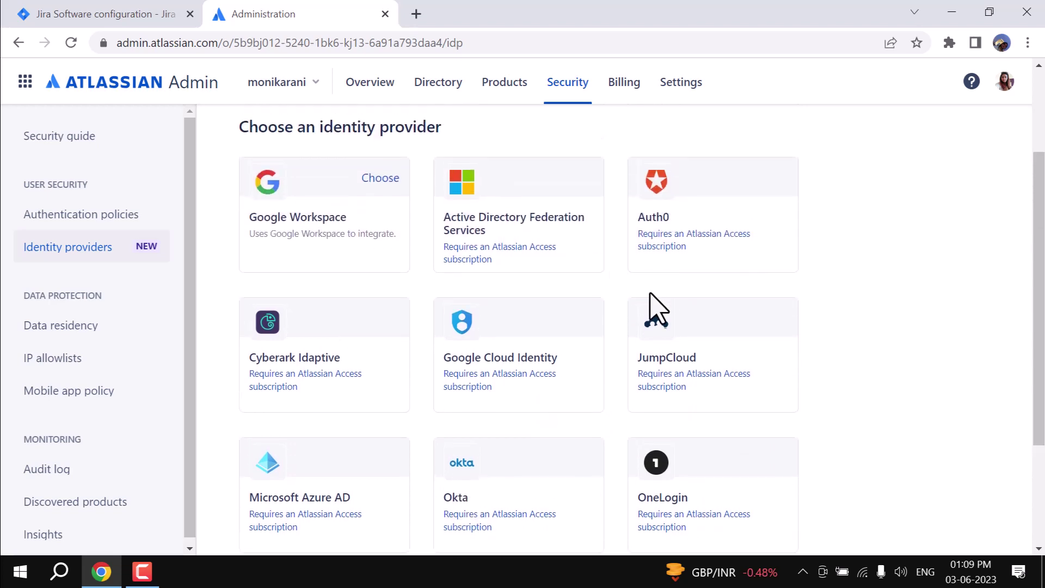
{"action": "scroll", "coordinate": [567, 397], "scroll_direction": "down", "scroll_amount": 3}
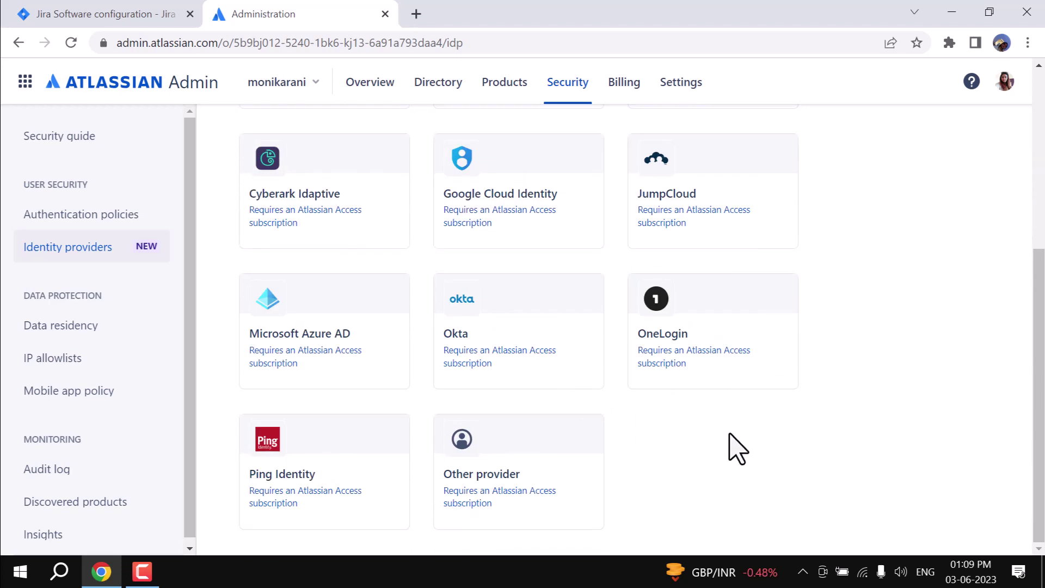
{"action": "scroll", "coordinate": [735, 441], "scroll_direction": "up", "scroll_amount": 5}
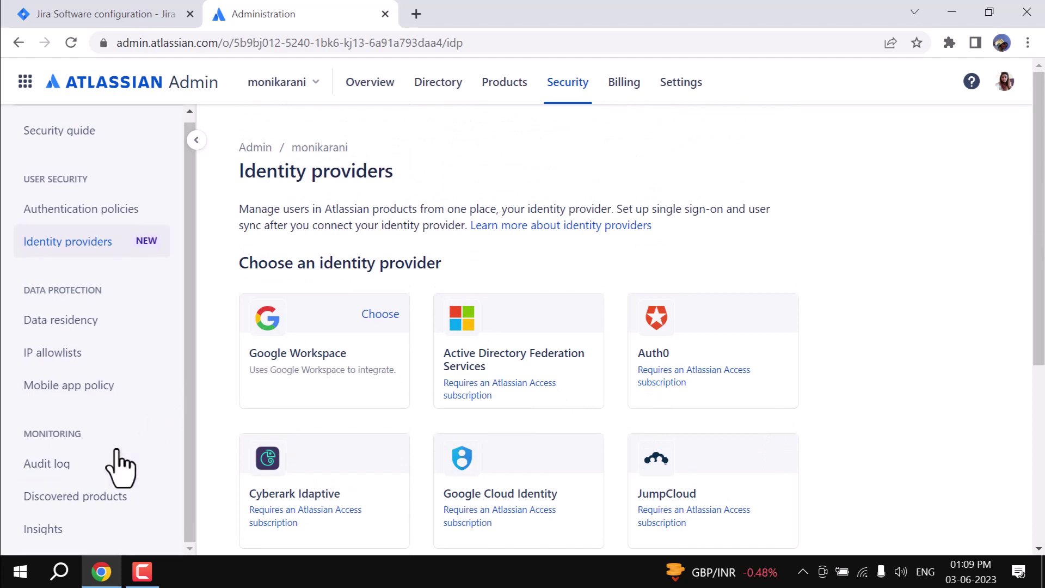
{"action": "scroll", "coordinate": [116, 446], "scroll_direction": "up", "scroll_amount": 1}
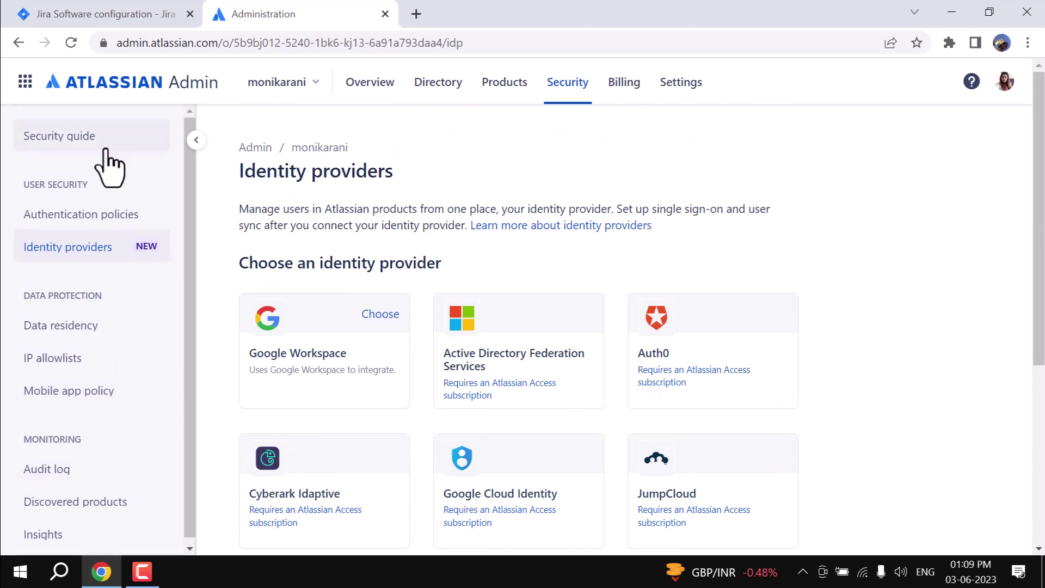
- Return to the site settings and open the Emoji page to view the custom emoji upload and management options
{"action": "left_click", "coordinate": [20, 45]}
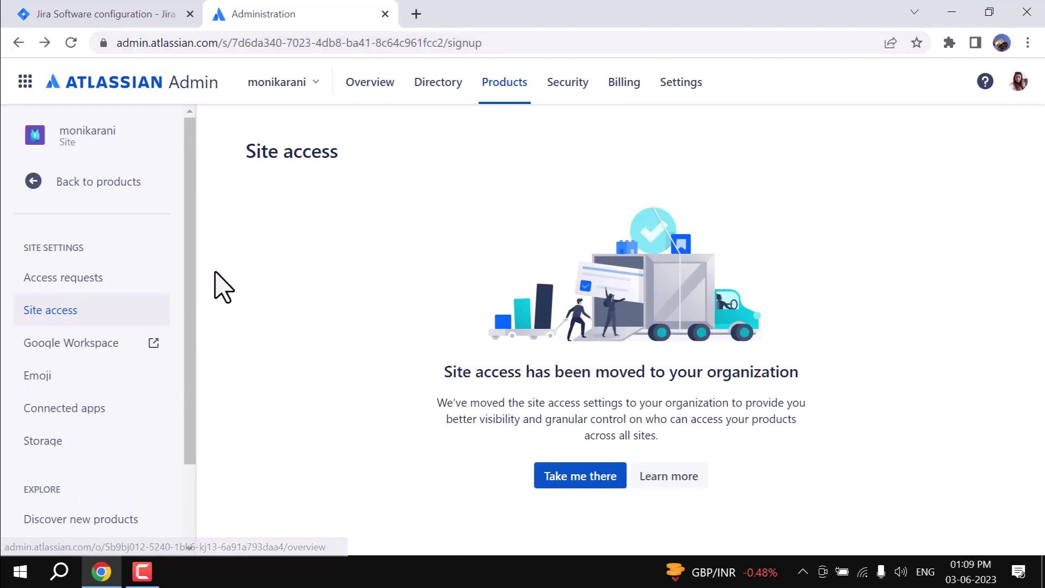
{"action": "scroll", "coordinate": [116, 456], "scroll_direction": "down", "scroll_amount": 2}
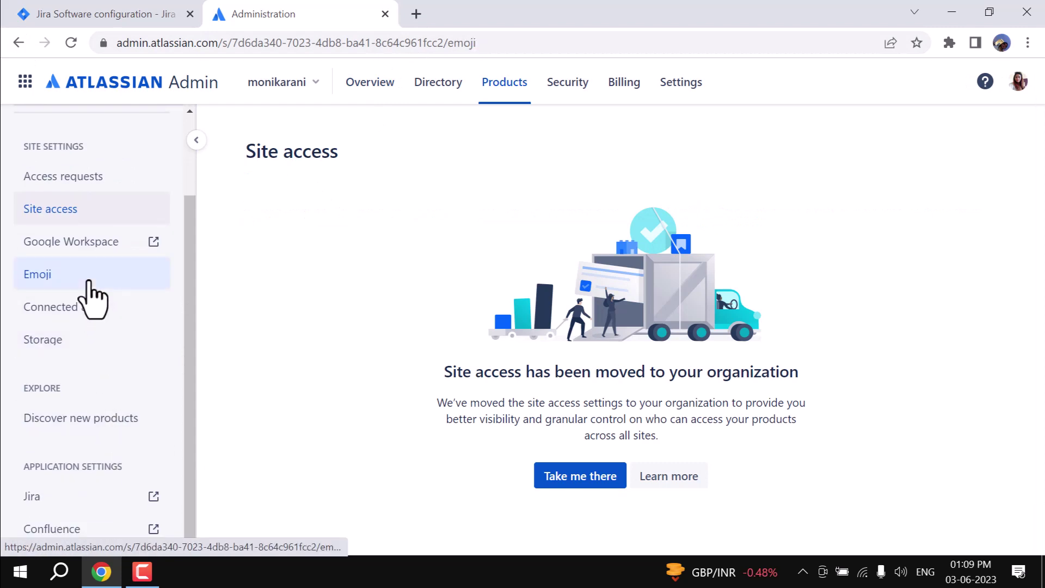
{"action": "left_click", "coordinate": [89, 294]}
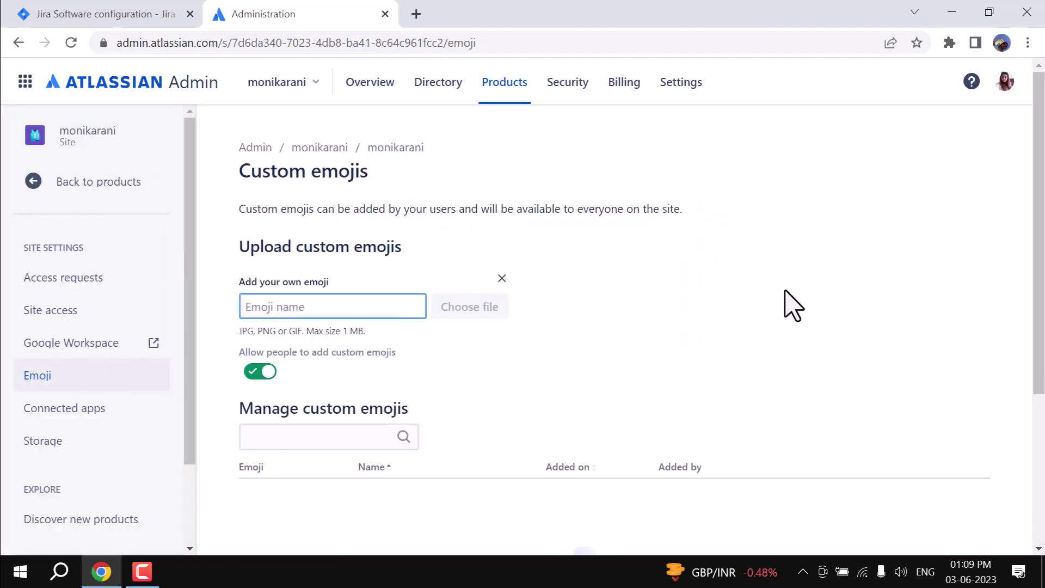
{"action": "scroll", "coordinate": [800, 326], "scroll_direction": "down", "scroll_amount": 4}
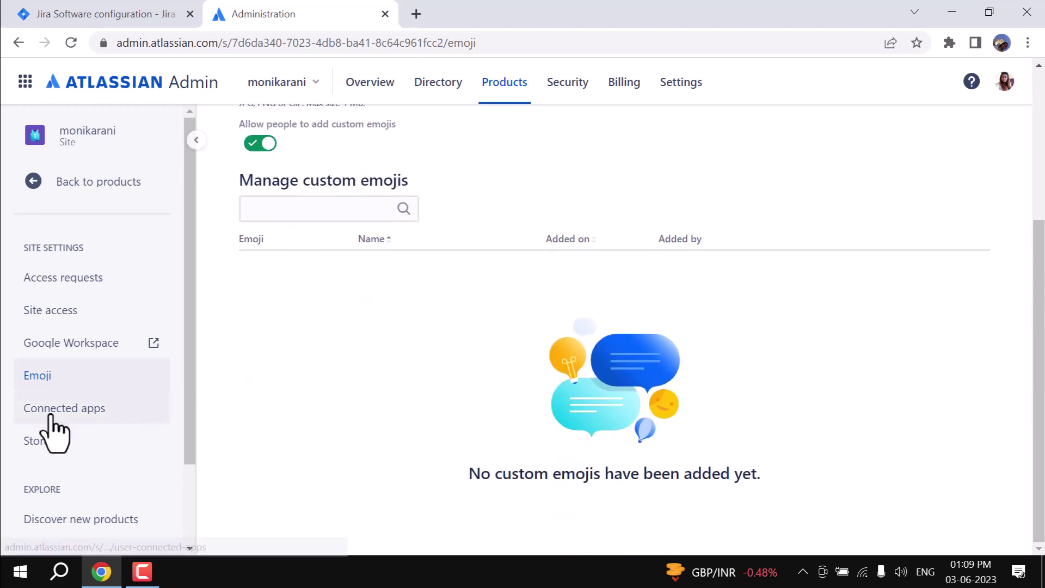
- Open the site's connected apps and check the actions available for the GitHub for Jira app
{"action": "scroll", "coordinate": [43, 424], "scroll_direction": "down", "scroll_amount": 2}
{"action": "left_click", "coordinate": [44, 307]}
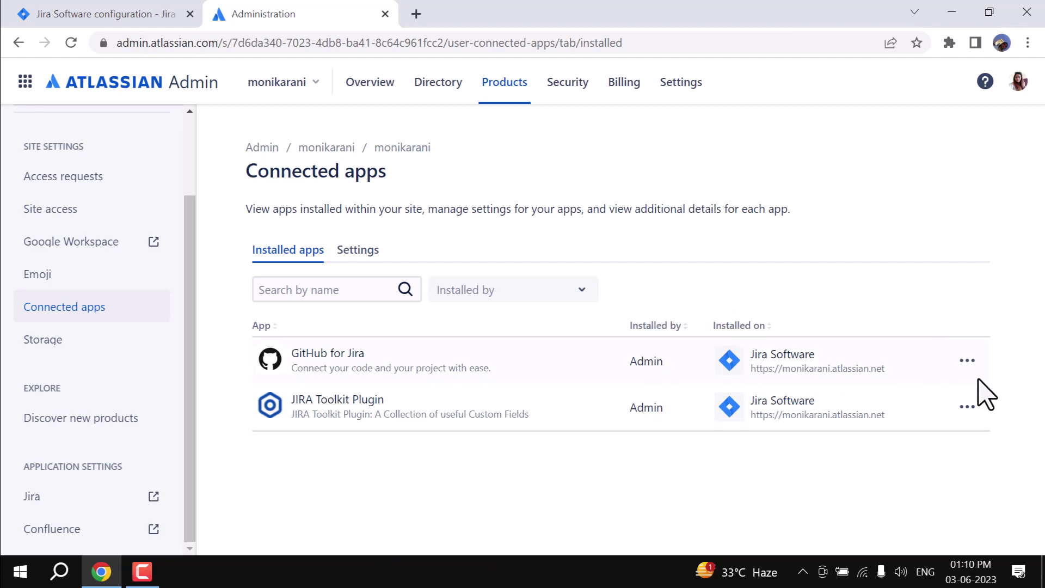
{"action": "left_click", "coordinate": [967, 360]}
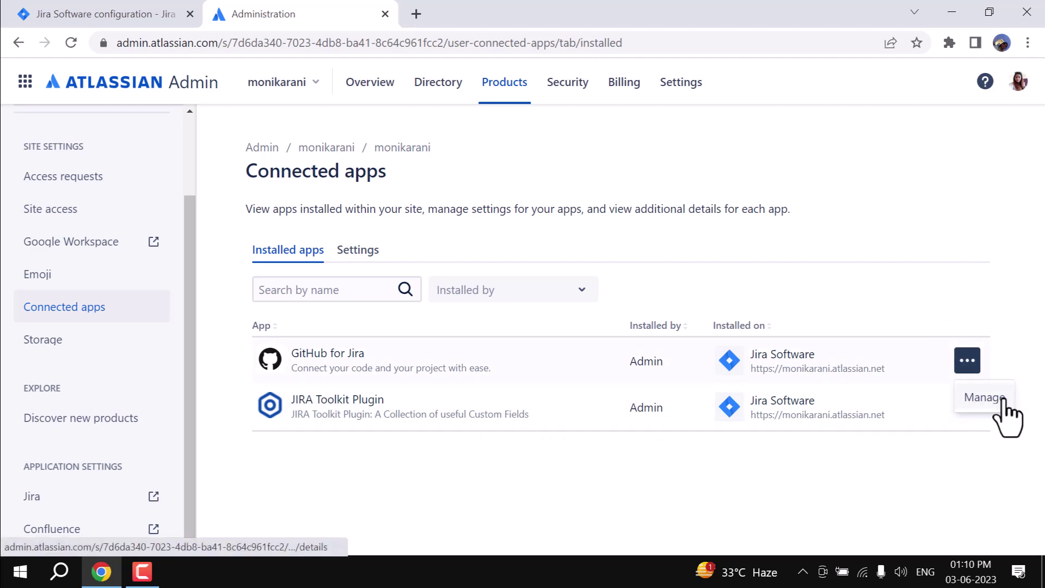
{"action": "left_click", "coordinate": [814, 485]}
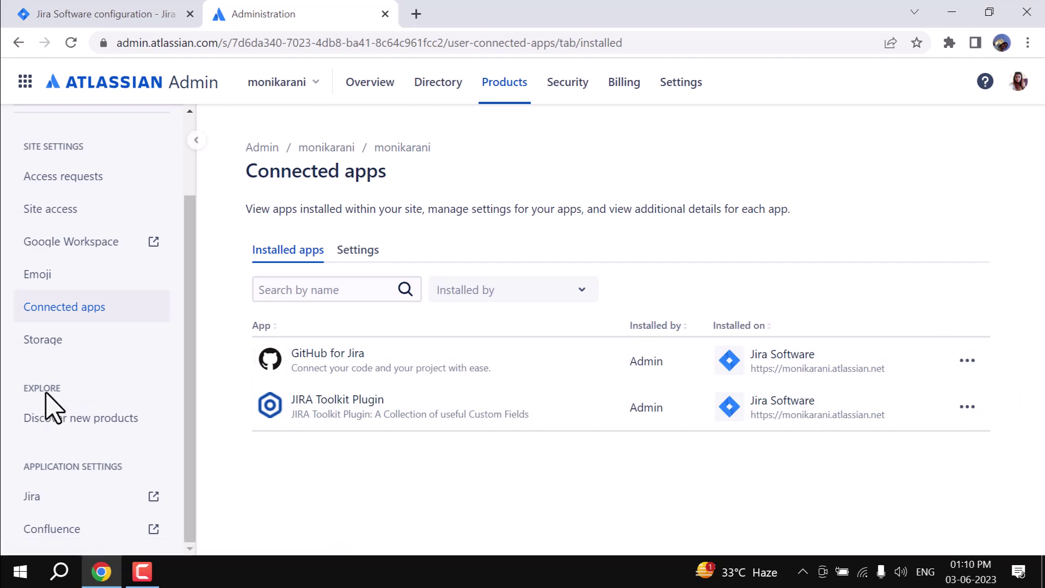
- Open the site's storage page and review file storage usage for the Jira products and Confluence
{"action": "left_click", "coordinate": [50, 343]}
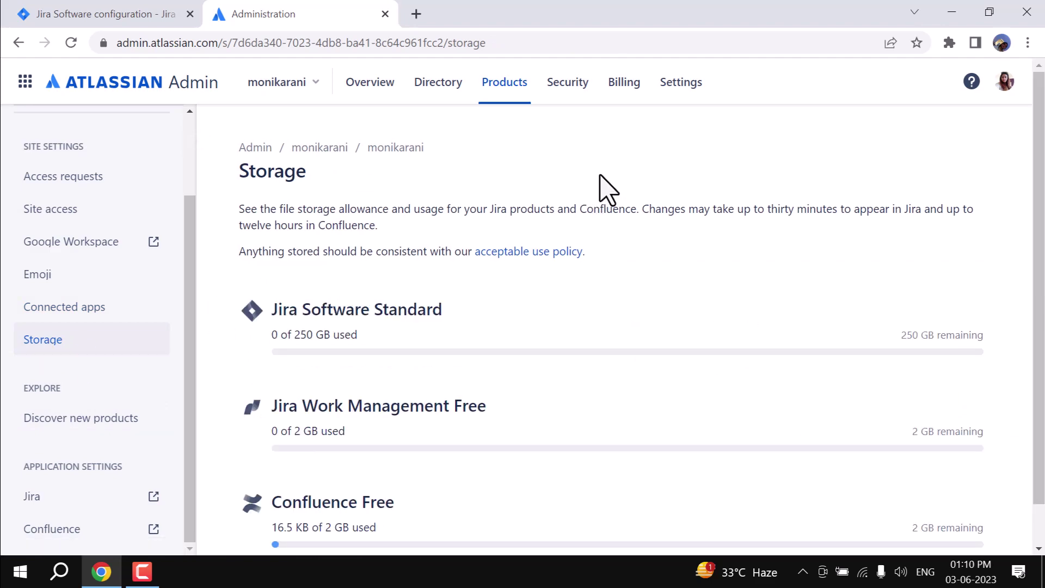
{"action": "scroll", "coordinate": [723, 385], "scroll_direction": "down", "scroll_amount": 1}
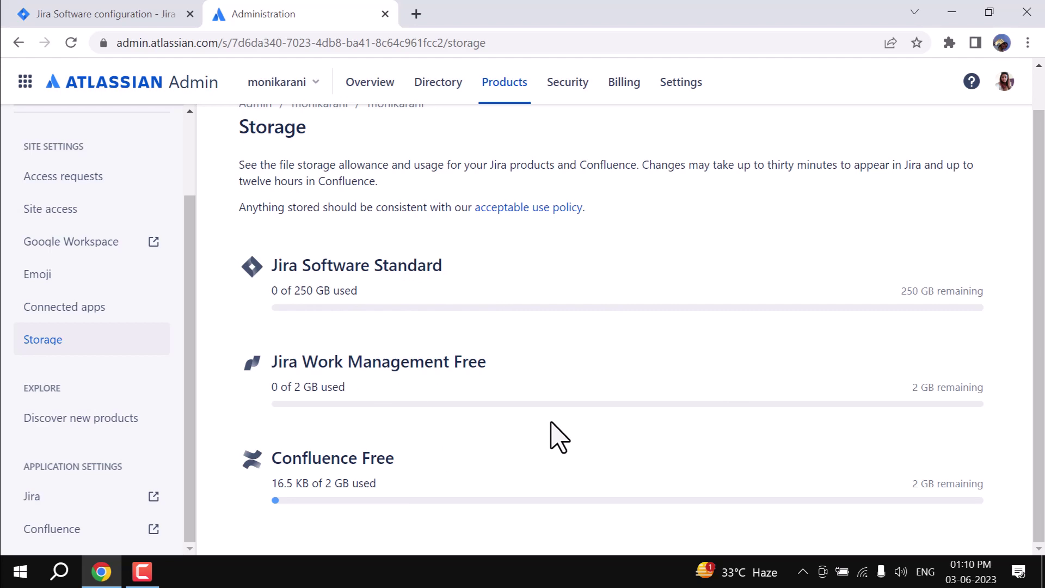
{"action": "scroll", "coordinate": [551, 423], "scroll_direction": "up", "scroll_amount": 1}
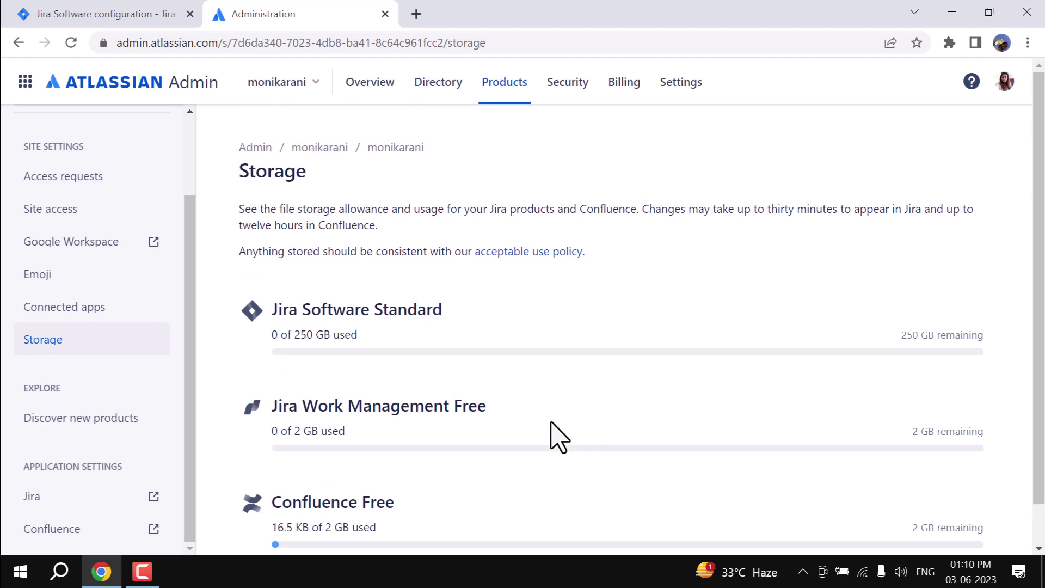
{"action": "scroll", "coordinate": [98, 438], "scroll_direction": "down", "scroll_amount": 1}
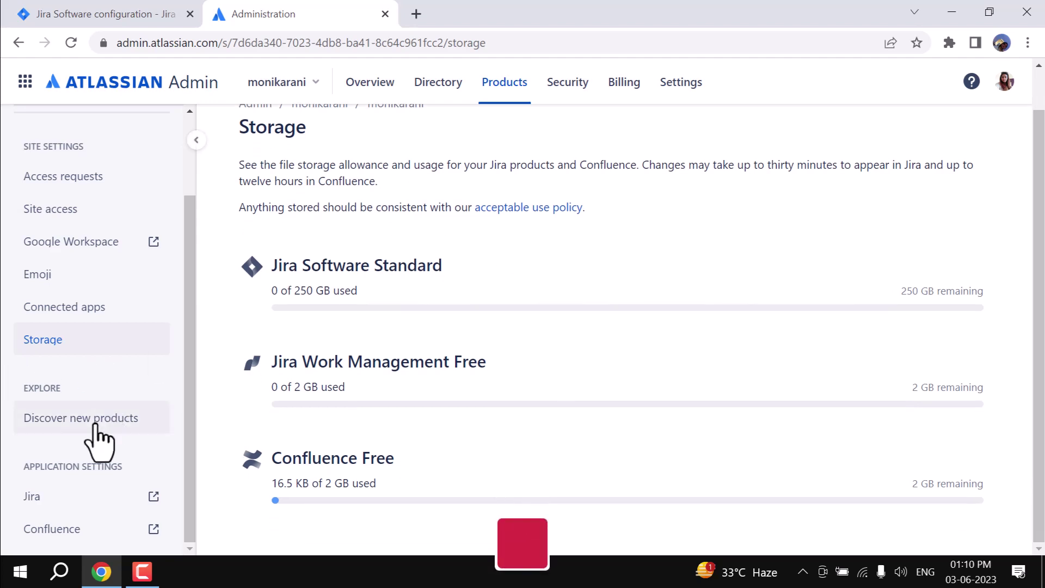
- Open Discover new products and browse the Atlassian products on offer, from Jira Service Management through Compass
{"action": "left_click", "coordinate": [47, 429]}
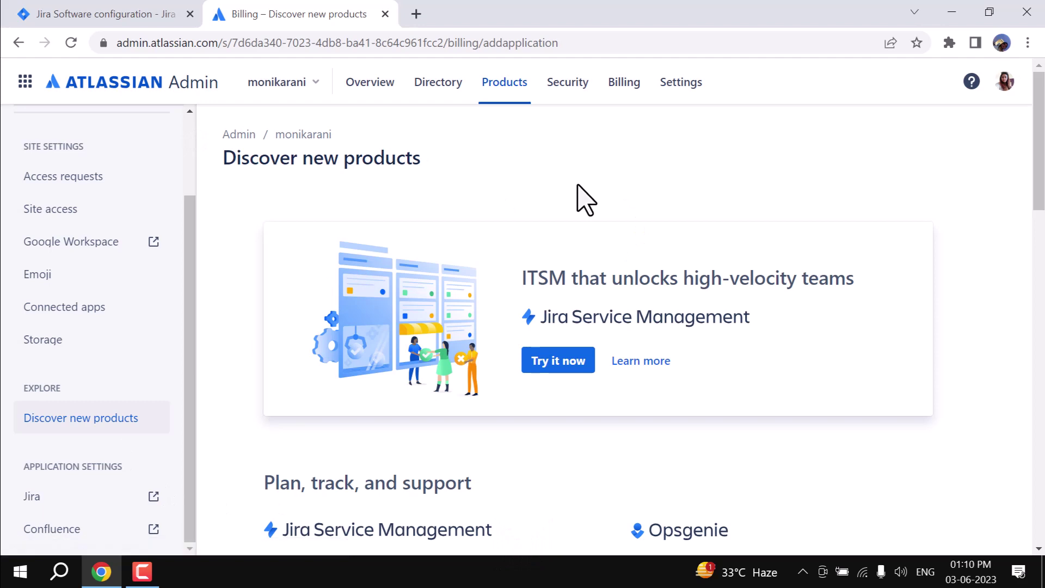
{"action": "scroll", "coordinate": [773, 444], "scroll_direction": "down", "scroll_amount": 7}
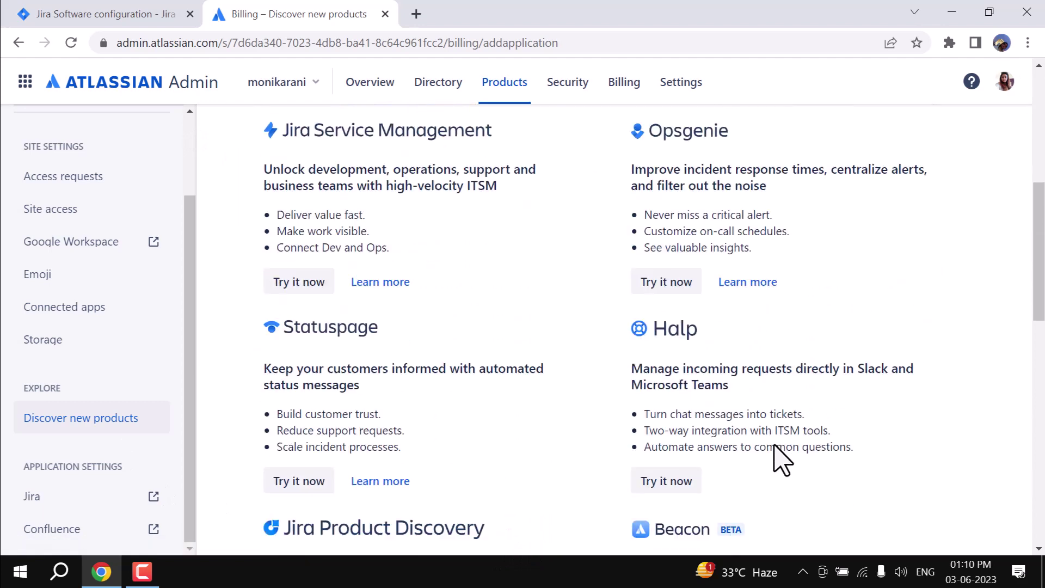
{"action": "scroll", "coordinate": [777, 452], "scroll_direction": "down", "scroll_amount": 2}
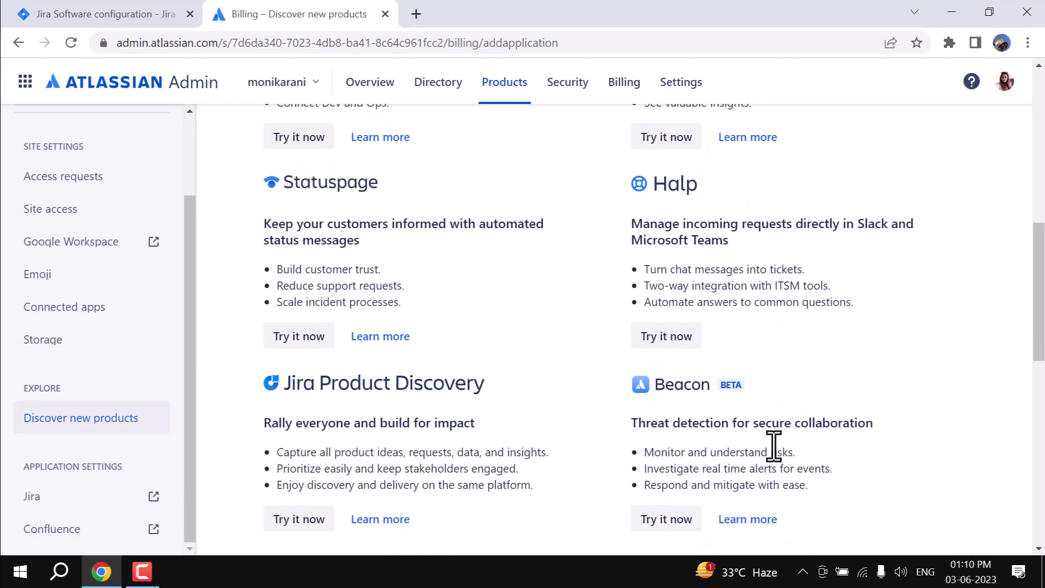
{"action": "scroll", "coordinate": [516, 420], "scroll_direction": "down", "scroll_amount": 10}
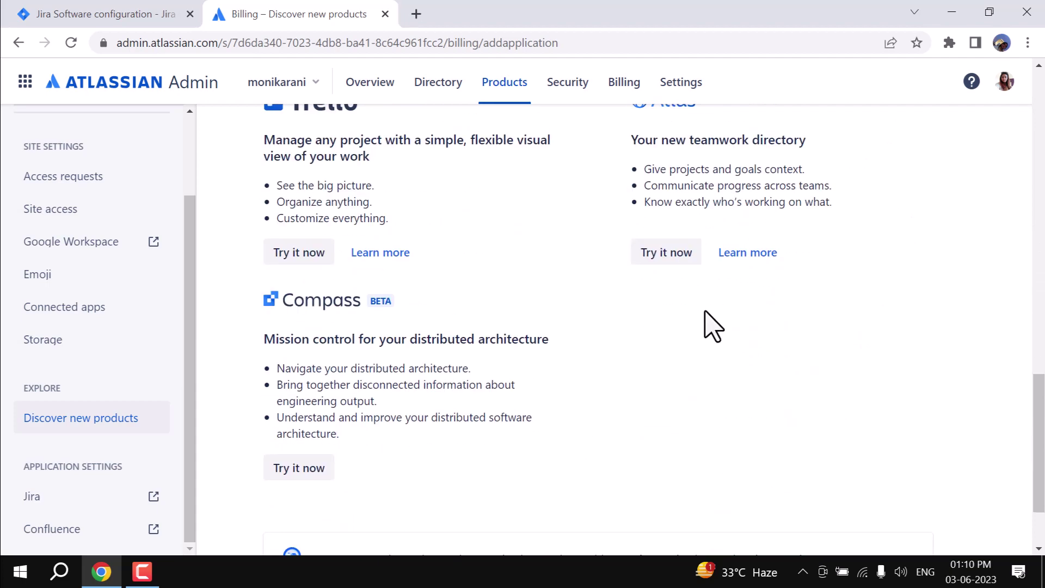
{"action": "scroll", "coordinate": [26, 460], "scroll_direction": "down", "scroll_amount": 2}
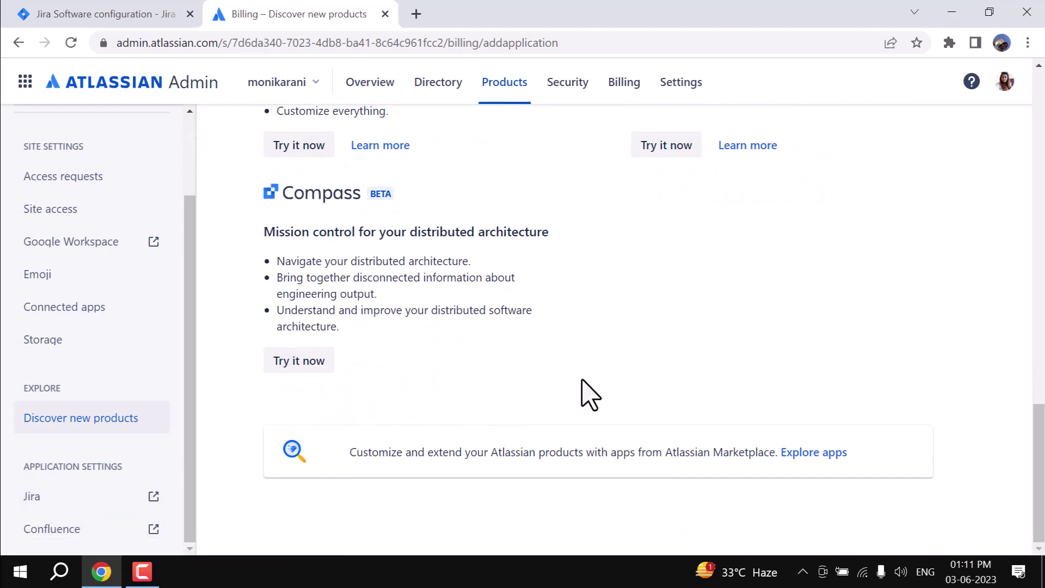
{"action": "scroll", "coordinate": [593, 392], "scroll_direction": "up", "scroll_amount": 12}
{"action": "scroll", "coordinate": [608, 388], "scroll_direction": "up", "scroll_amount": 7}
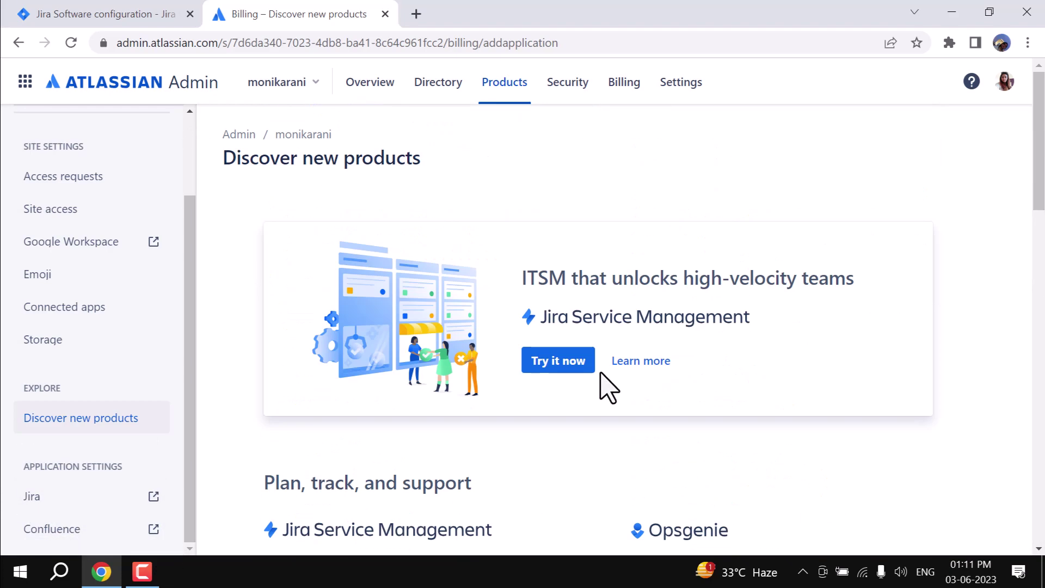
{"action": "scroll", "coordinate": [84, 346], "scroll_direction": "up", "scroll_amount": 2}
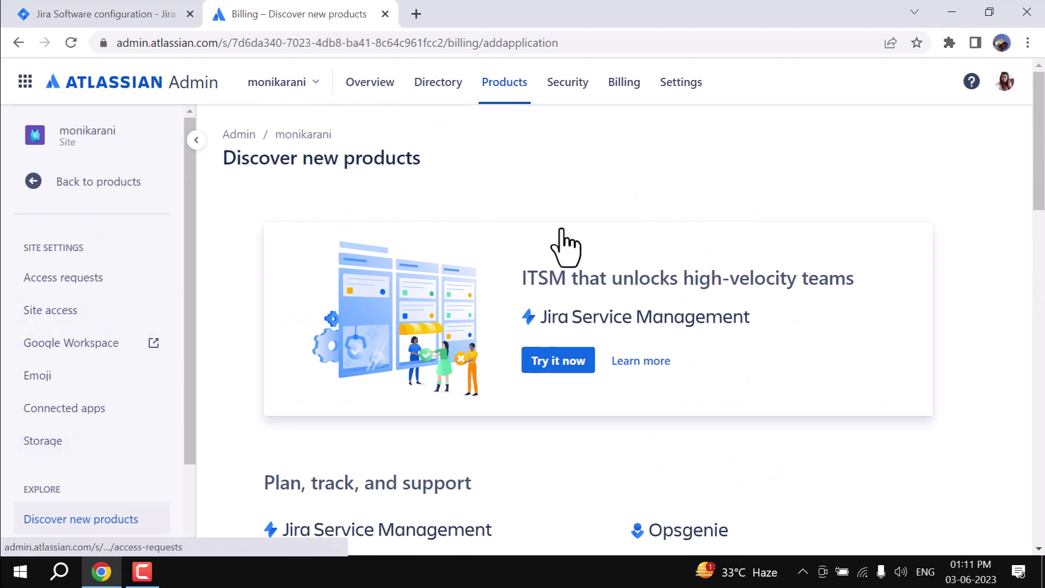
{"action": "scroll", "coordinate": [79, 304], "scroll_direction": "down", "scroll_amount": 2}
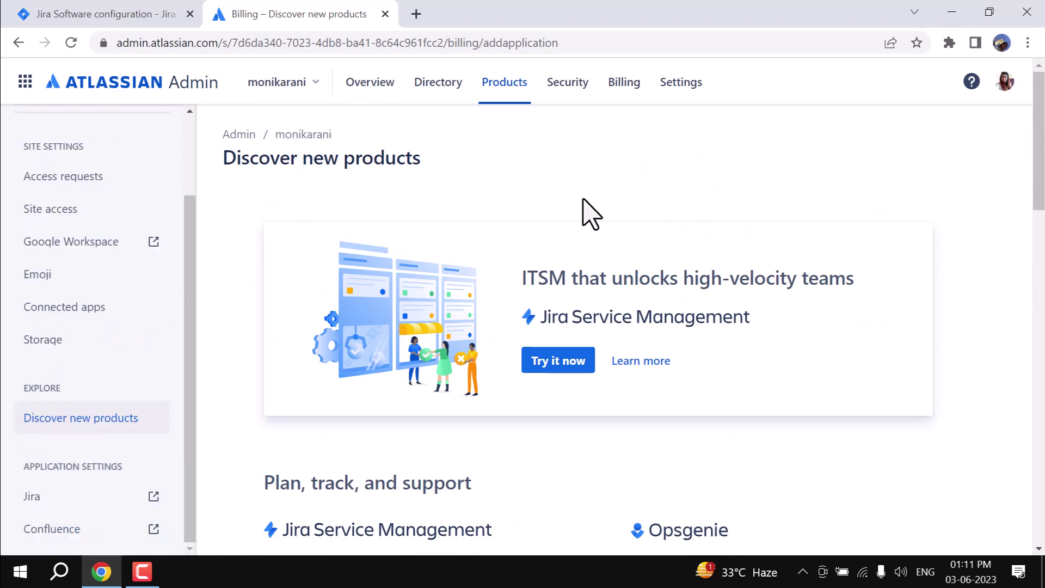
- Switch back to the Jira Software configuration page and look at its Integrations section and the Jira settings list
{"action": "left_click", "coordinate": [129, 12]}
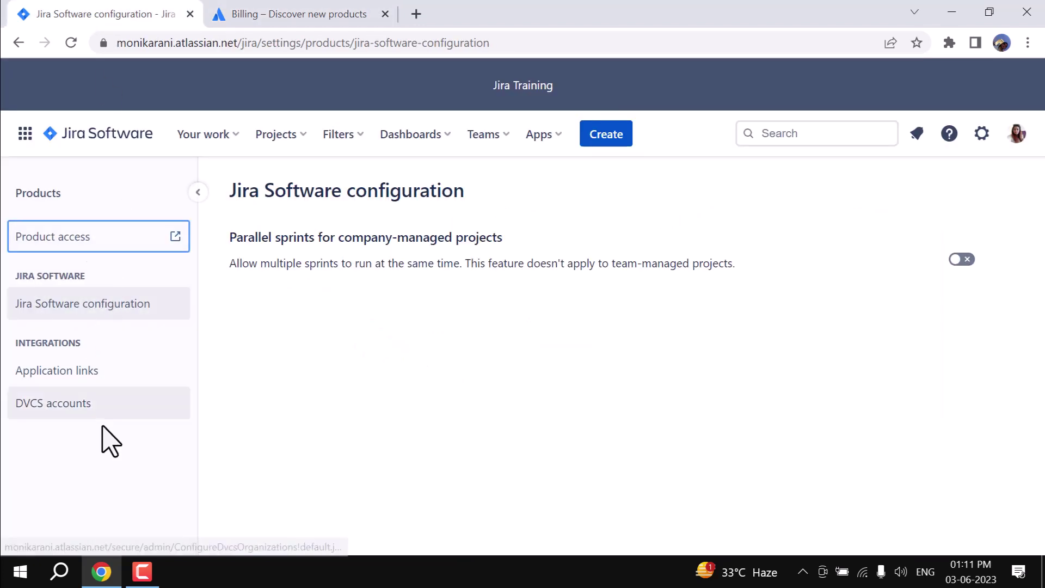
{"action": "left_click_drag", "start_coordinate": [9, 344], "coordinate": [85, 343]}
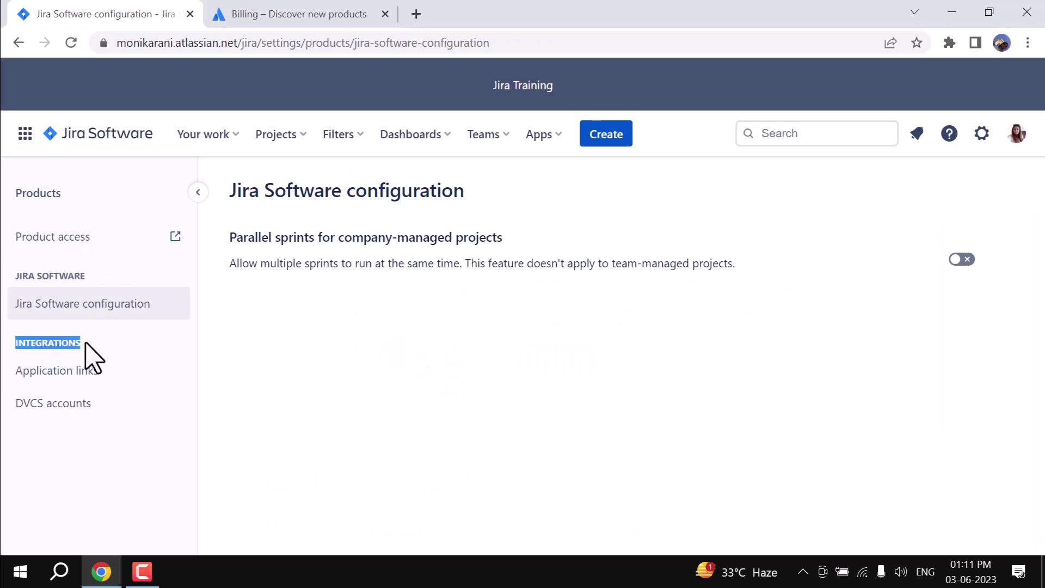
{"action": "left_click", "coordinate": [112, 359]}
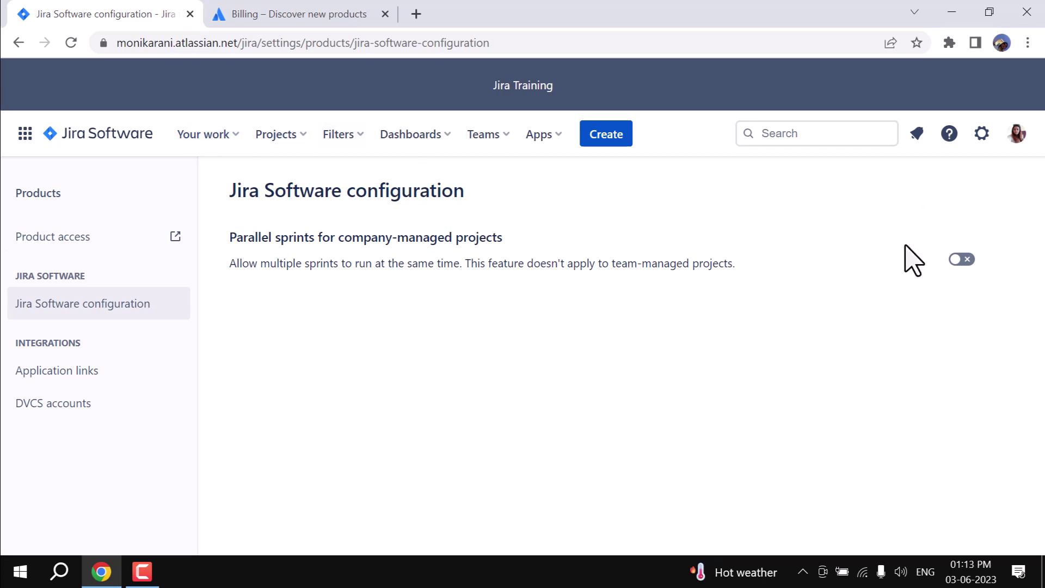
{"action": "left_click", "coordinate": [983, 143]}
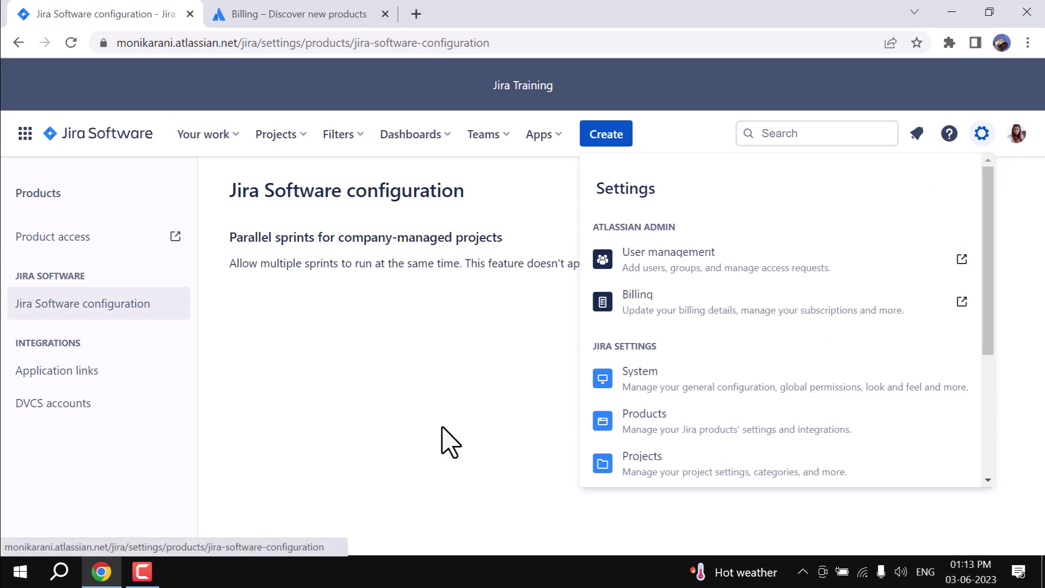
{"action": "left_click", "coordinate": [328, 409]}
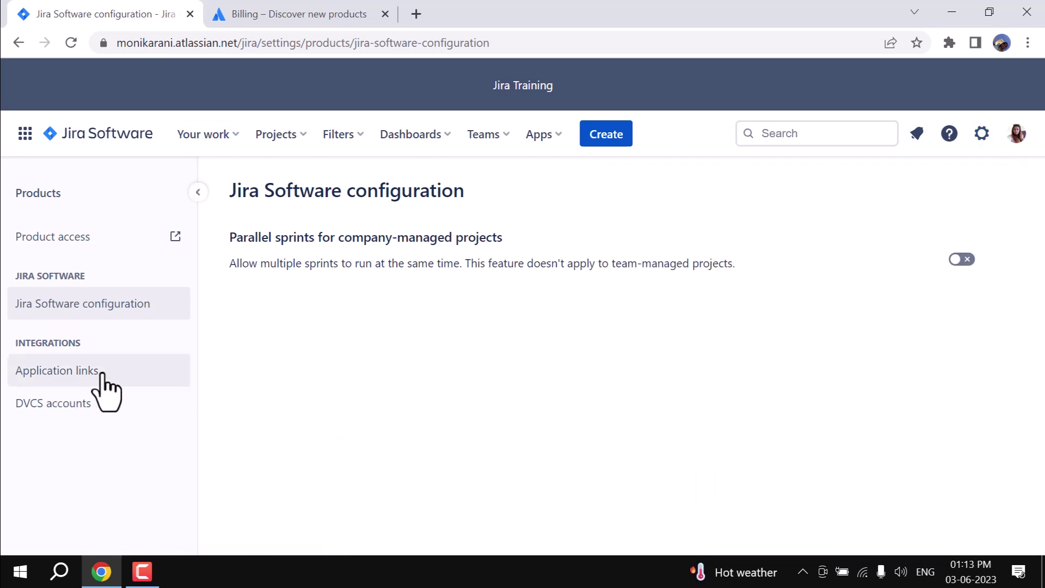
- Open Jira's application links page, and open the webgentlelearn Jira Software site in a separate tab from Atlassian Admin's product switcher
{"action": "left_click", "coordinate": [71, 388]}
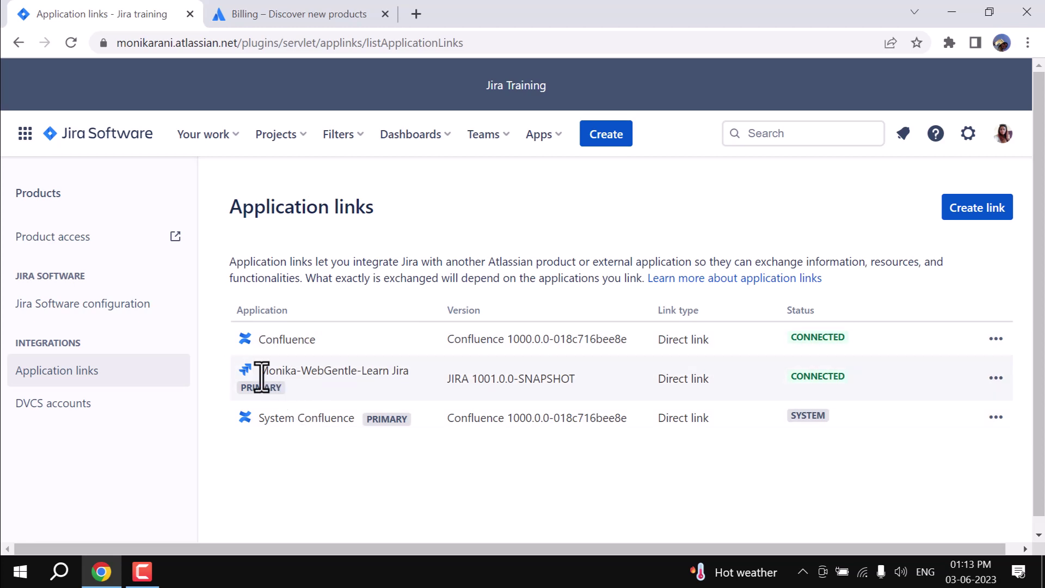
{"action": "left_click", "coordinate": [314, 17]}
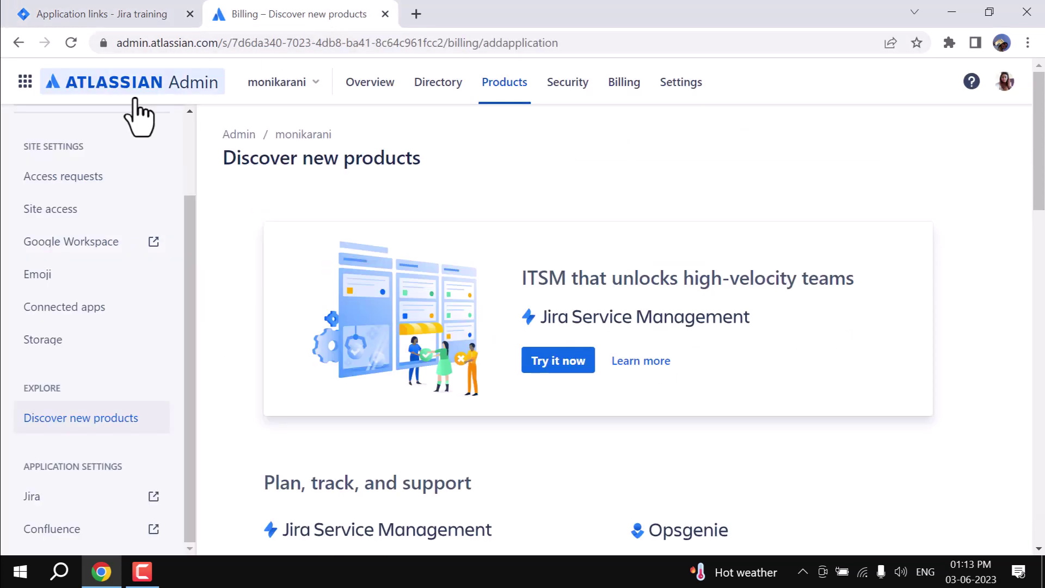
{"action": "left_click", "coordinate": [25, 81]}
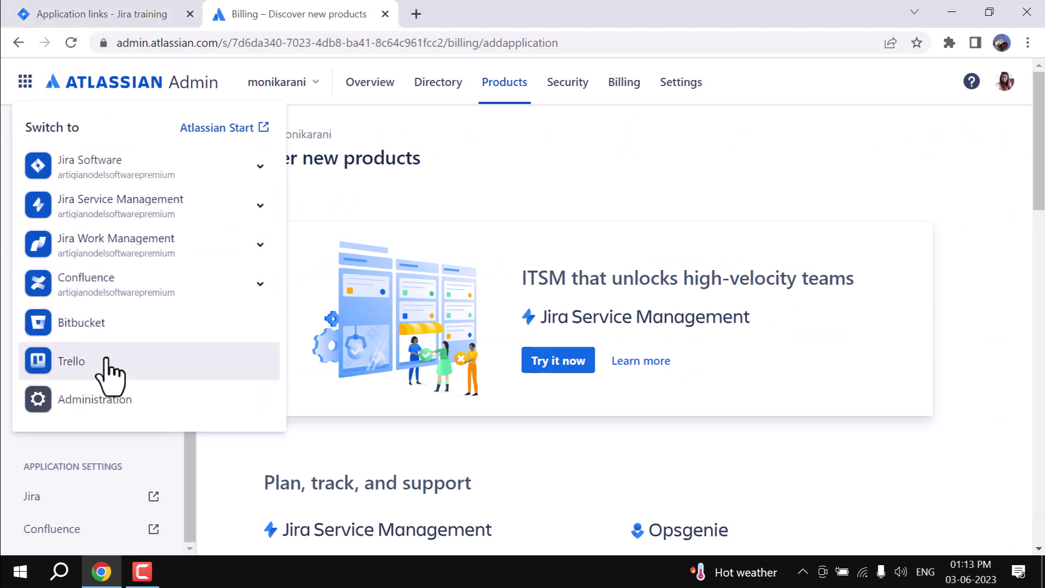
{"action": "left_click", "coordinate": [261, 168]}
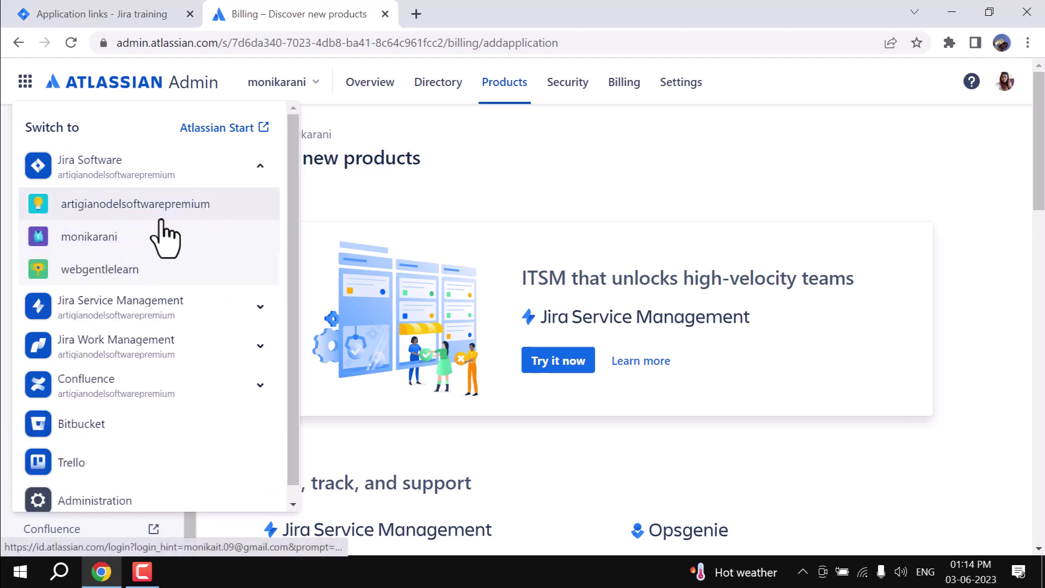
{"action": "left_click", "coordinate": [70, 10]}
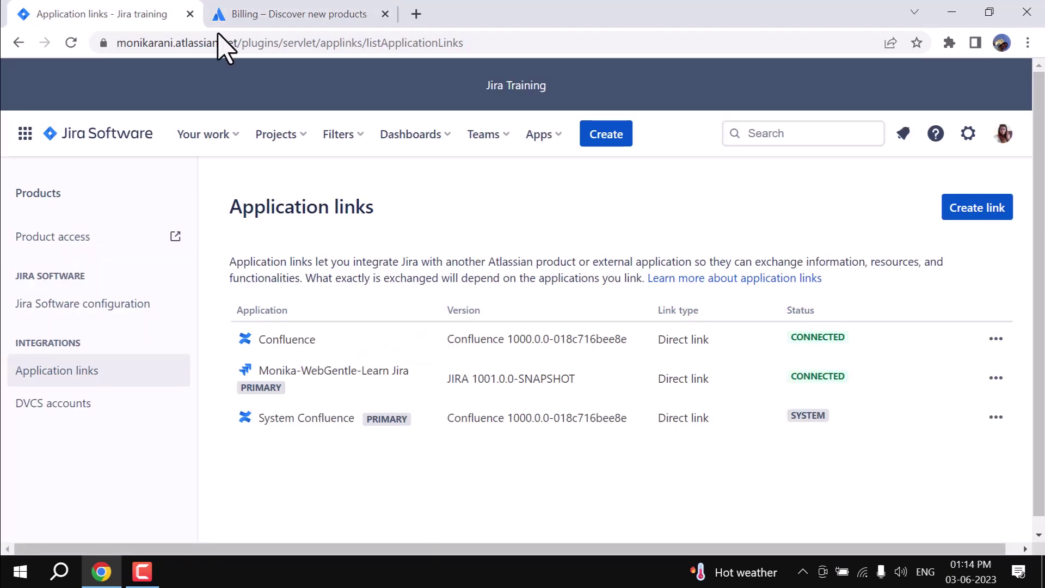
{"action": "left_click", "coordinate": [316, 13]}
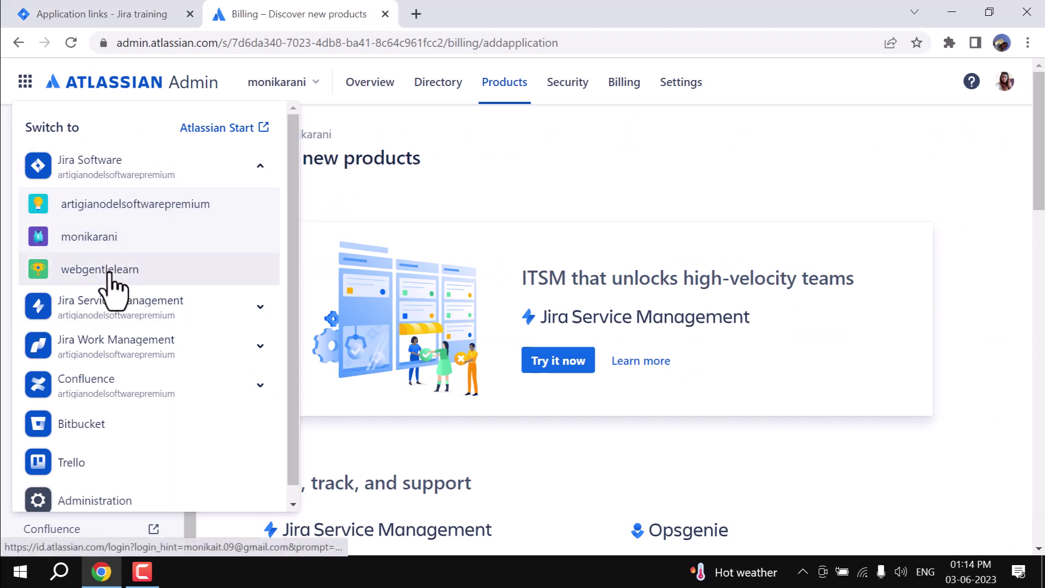
{"action": "right_click", "coordinate": [138, 273]}
{"action": "left_click", "coordinate": [173, 285]}
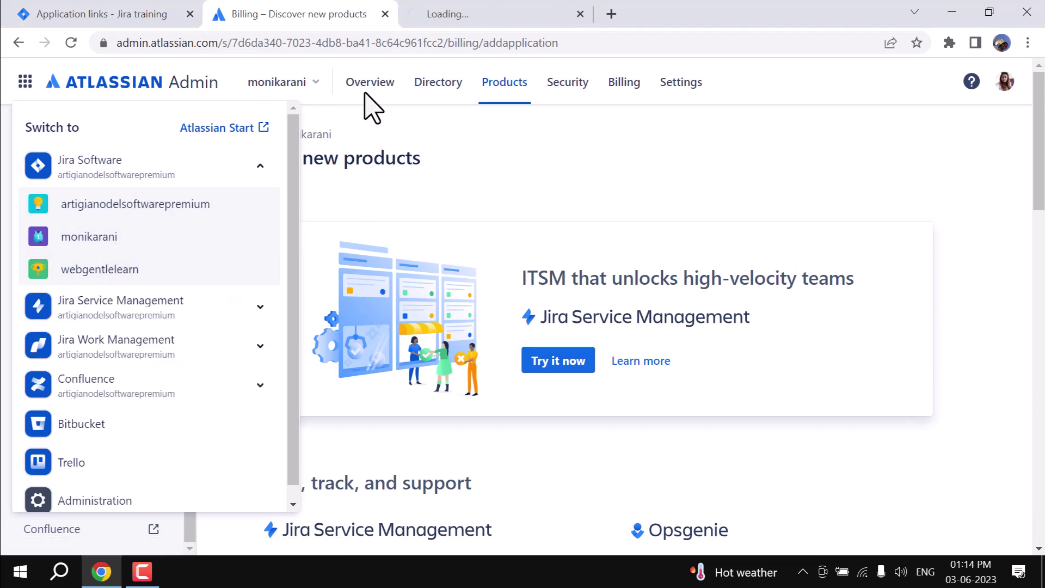
{"action": "left_click", "coordinate": [476, 15]}
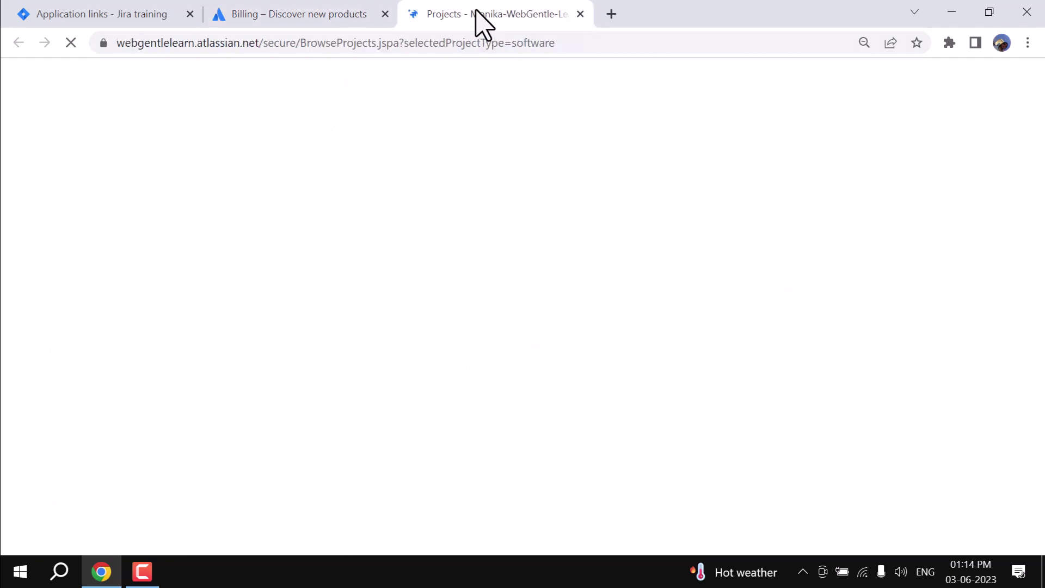
- Delete the primary WebGentle-Learn Jira entry from the Jira Training site's application links and dismiss the notification
{"action": "left_click", "coordinate": [90, 15]}
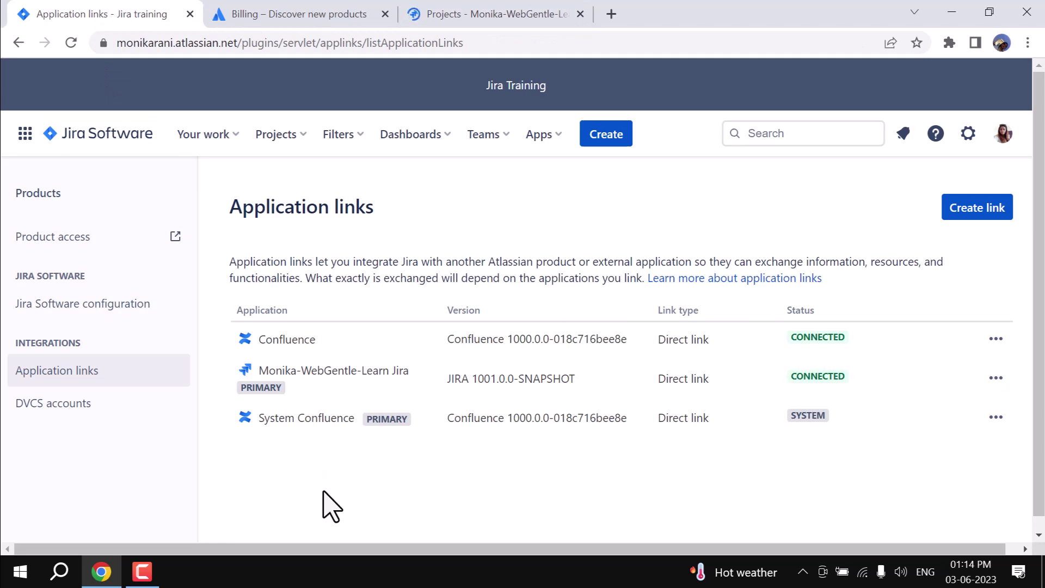
{"action": "left_click", "coordinate": [996, 380]}
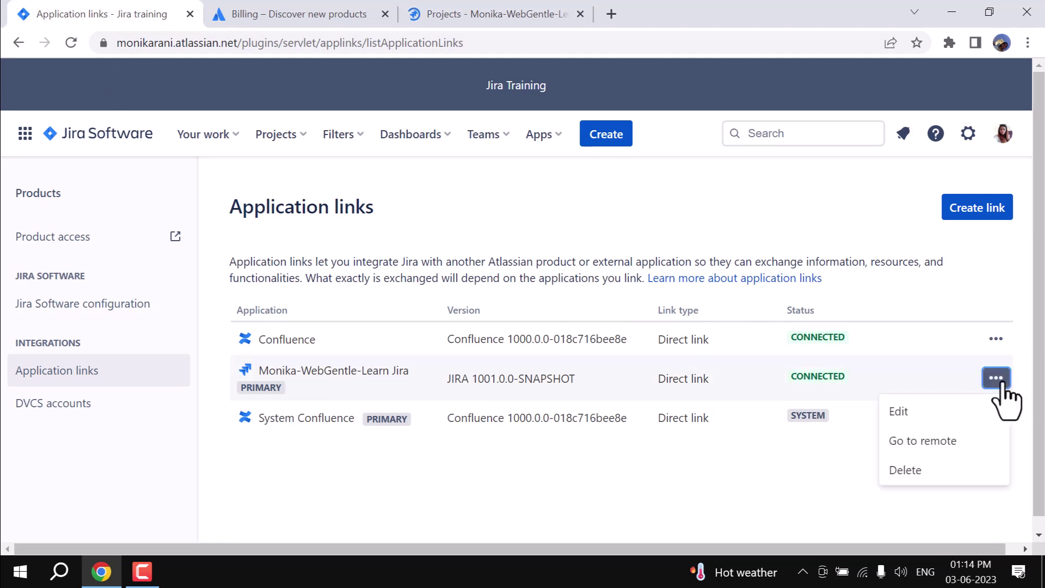
{"action": "left_click", "coordinate": [929, 471]}
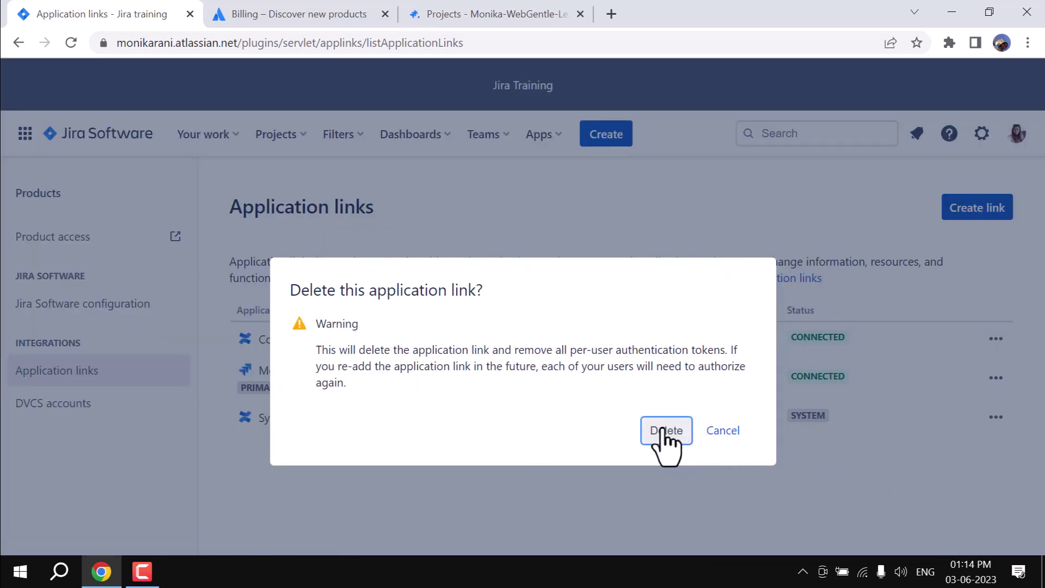
{"action": "left_click", "coordinate": [666, 438]}
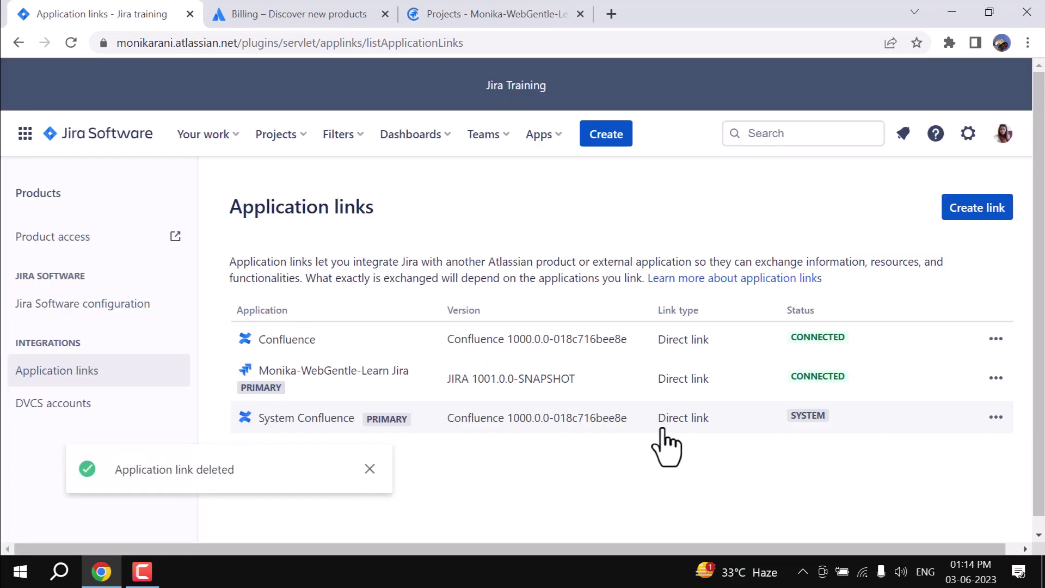
{"action": "left_click", "coordinate": [369, 469]}
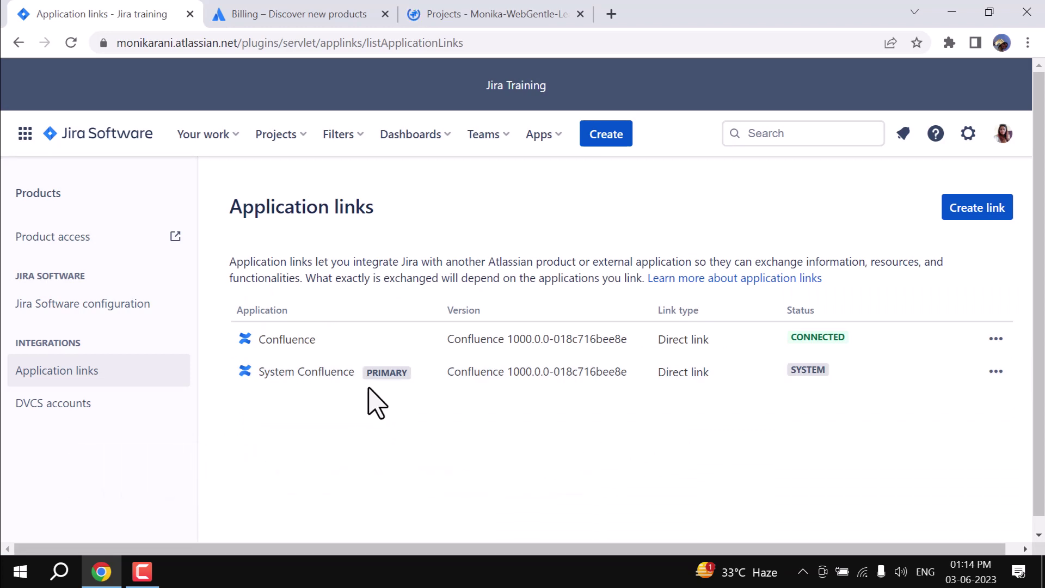
- Close the product switcher and the Billing – Discover new products page in Atlassian Admin
{"action": "left_click", "coordinate": [330, 22]}
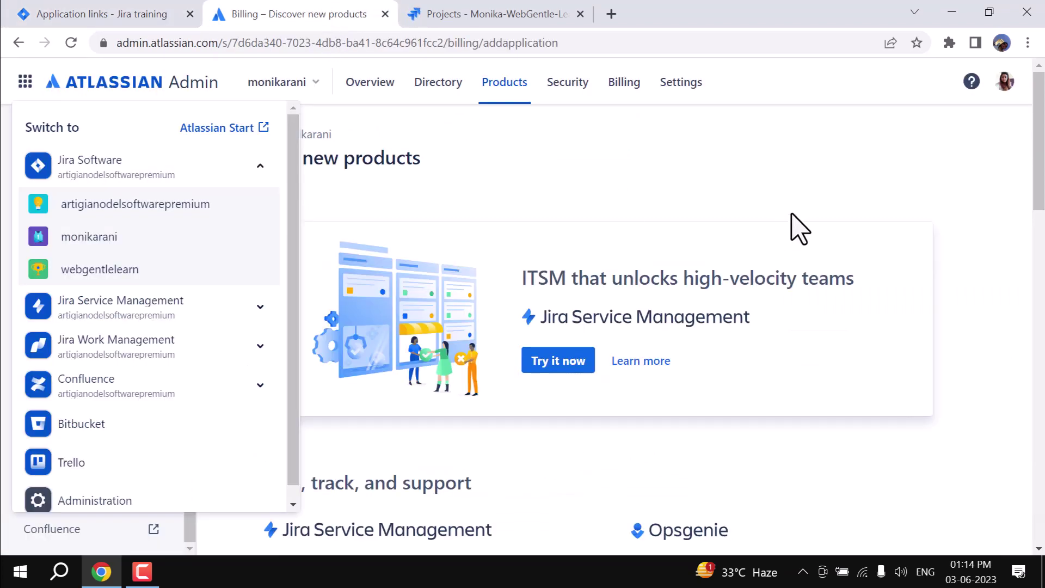
{"action": "left_click", "coordinate": [946, 198]}
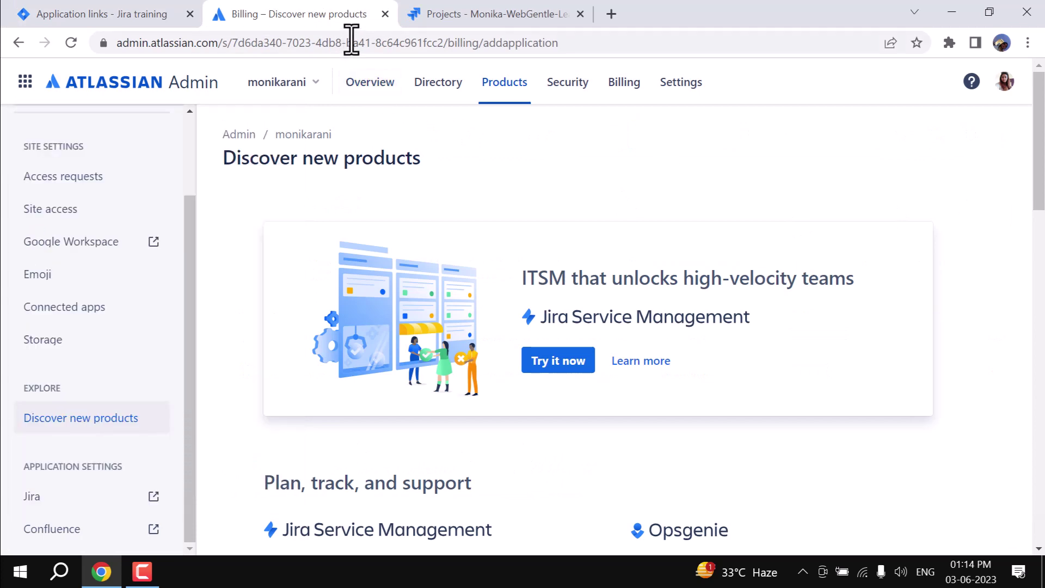
{"action": "left_click", "coordinate": [384, 15]}
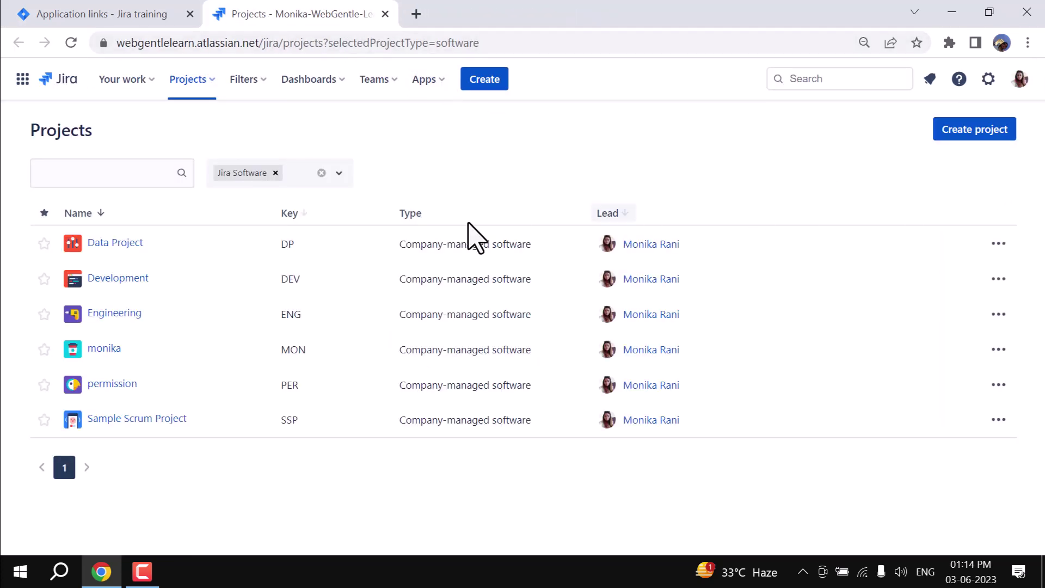
- Open the Data Project board from the webgentlelearn site's project list
{"action": "left_click", "coordinate": [103, 16]}
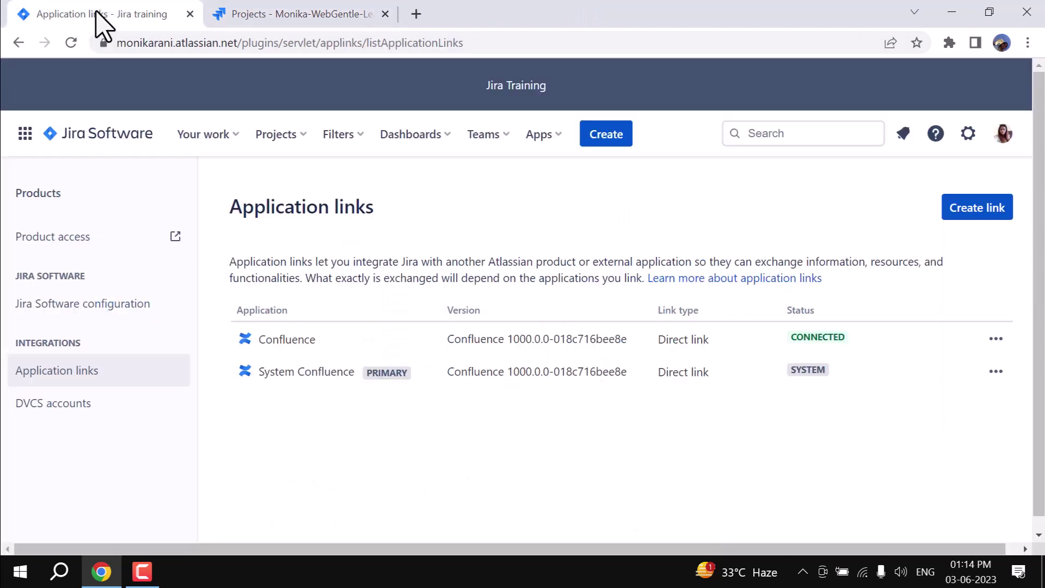
{"action": "left_click", "coordinate": [274, 20]}
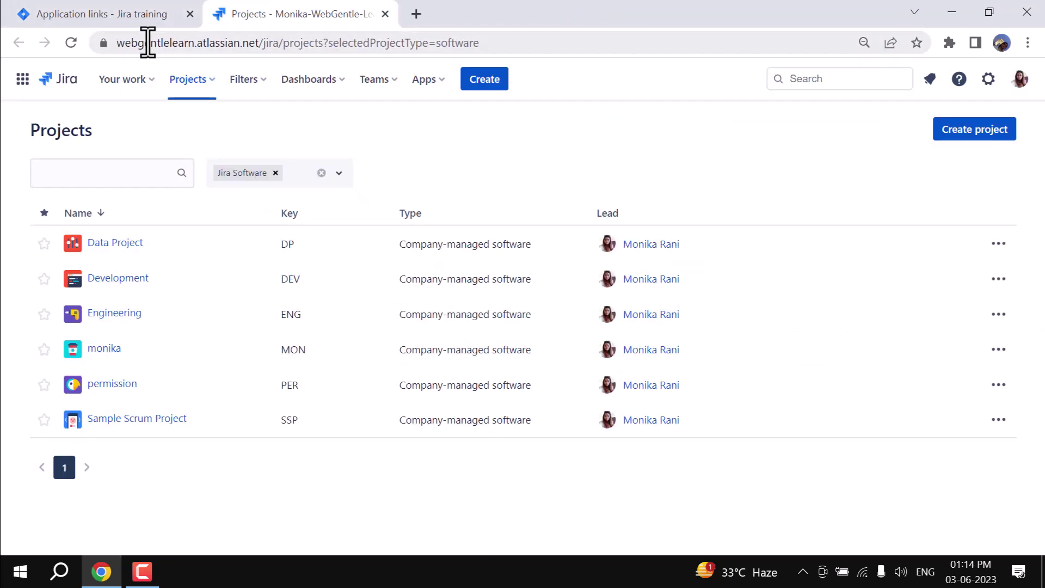
{"action": "left_click", "coordinate": [127, 245]}
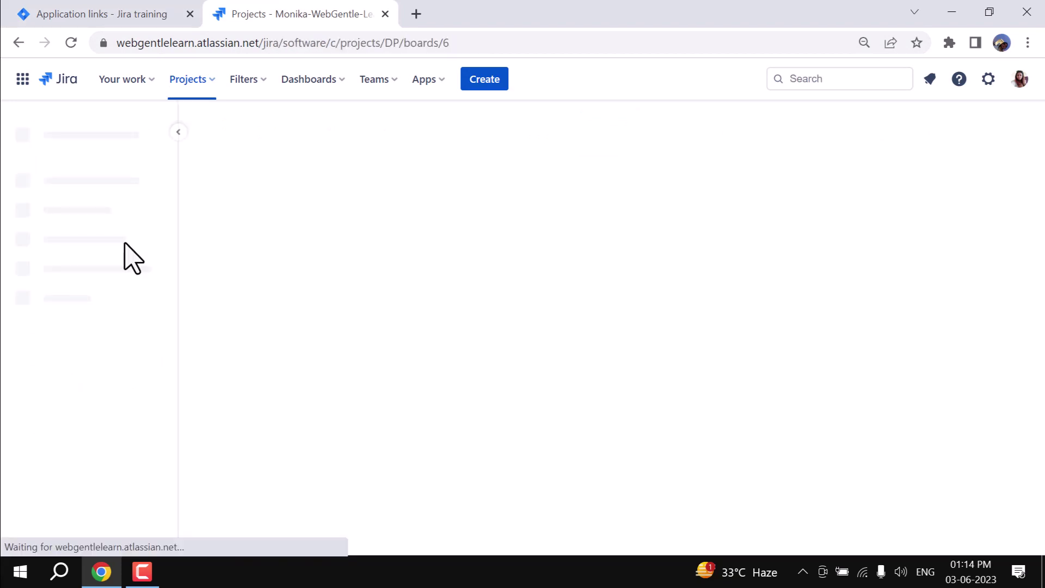
- Open the Jira Admin Training (SSP) project from the Jira Training site in a separate tab
{"action": "left_click", "coordinate": [143, 13]}
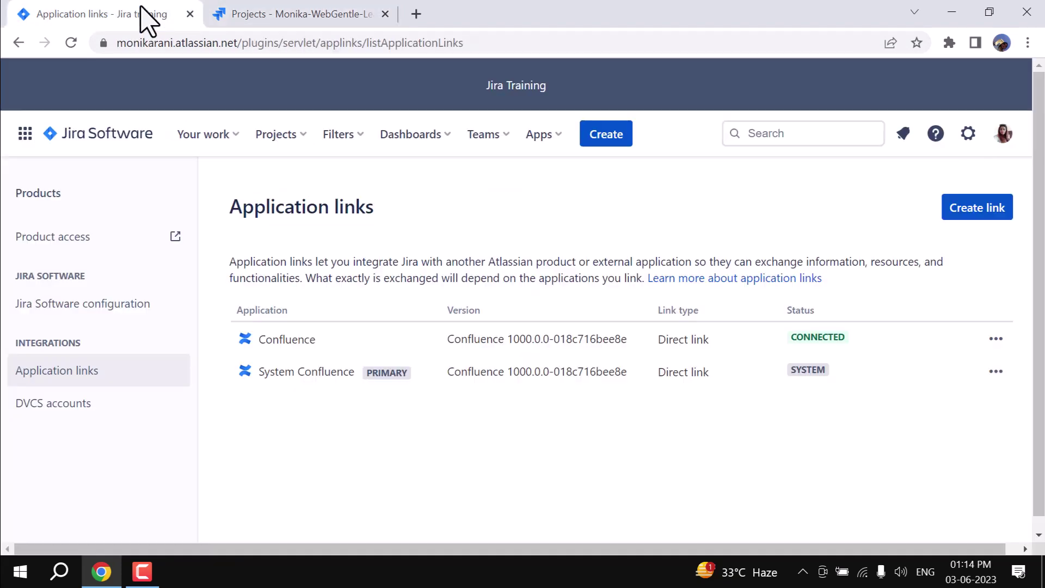
{"action": "left_click", "coordinate": [284, 136]}
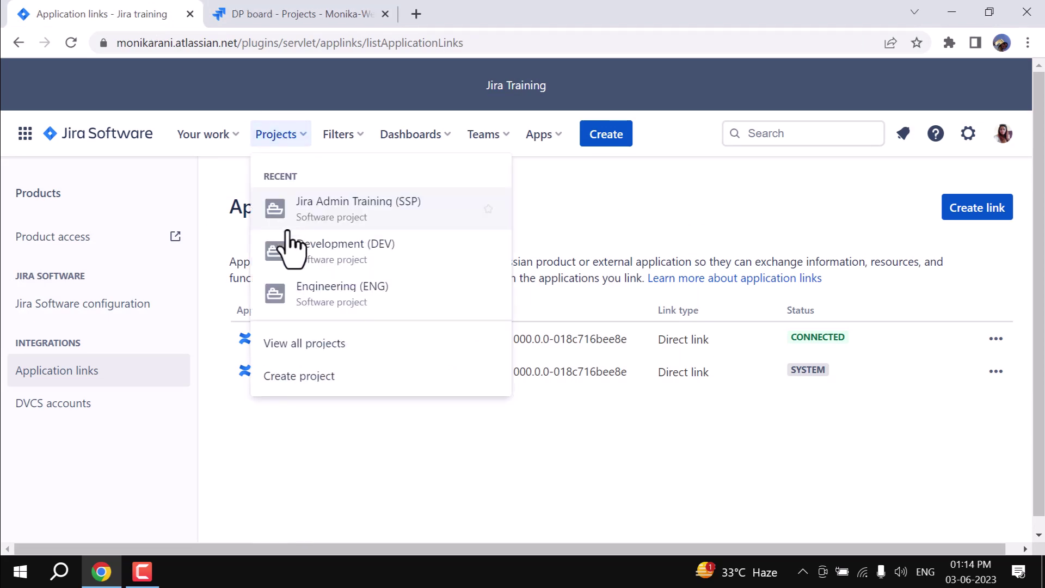
{"action": "right_click", "coordinate": [342, 208]}
{"action": "left_click", "coordinate": [414, 213]}
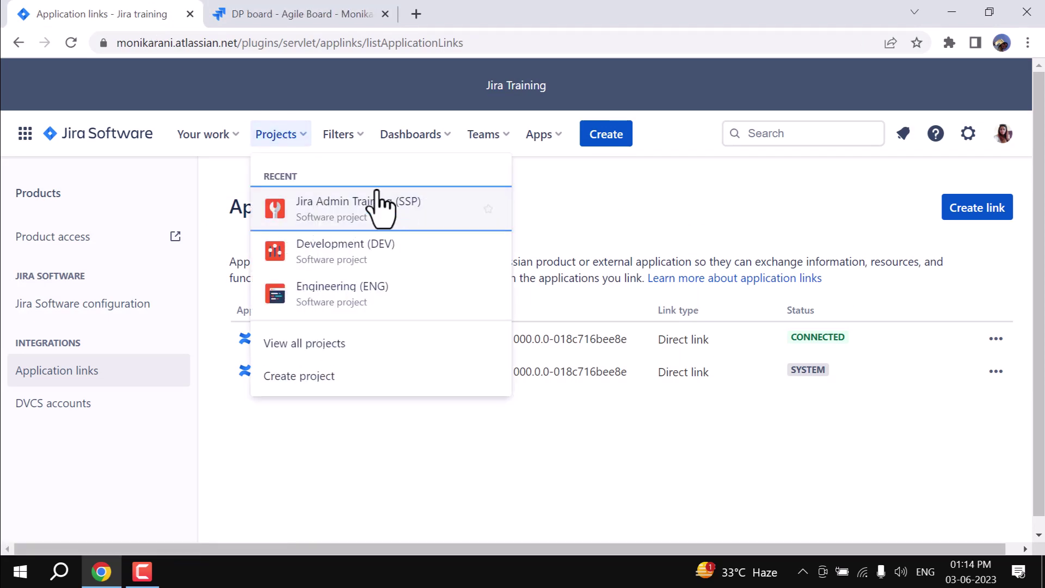
{"action": "left_click", "coordinate": [267, 16]}
- Check the Data Project board's site address and open the webgentlelearn site's Products settings in a separate tab
{"action": "left_click", "coordinate": [543, 15]}
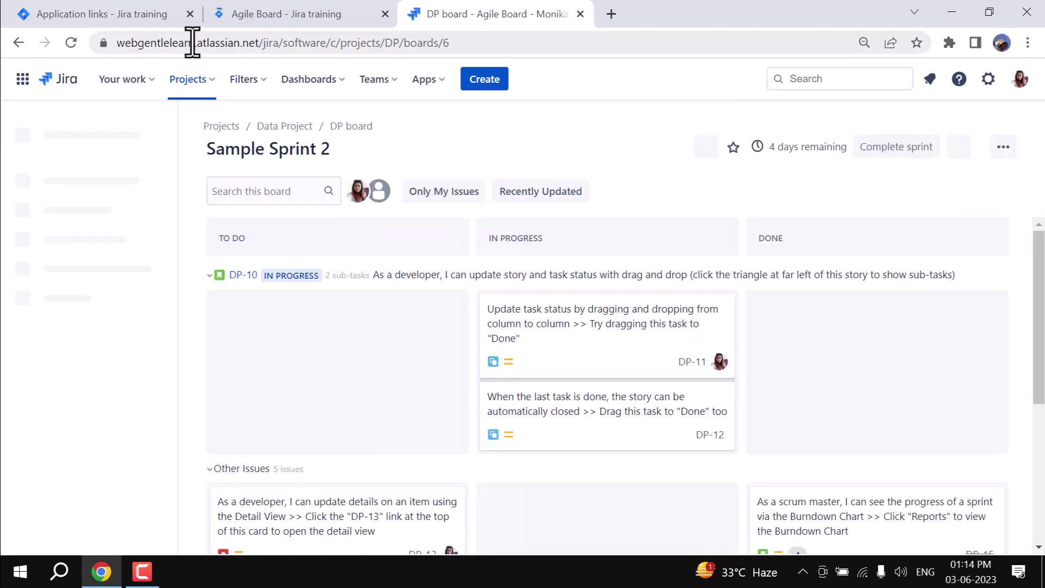
{"action": "left_click", "coordinate": [124, 43]}
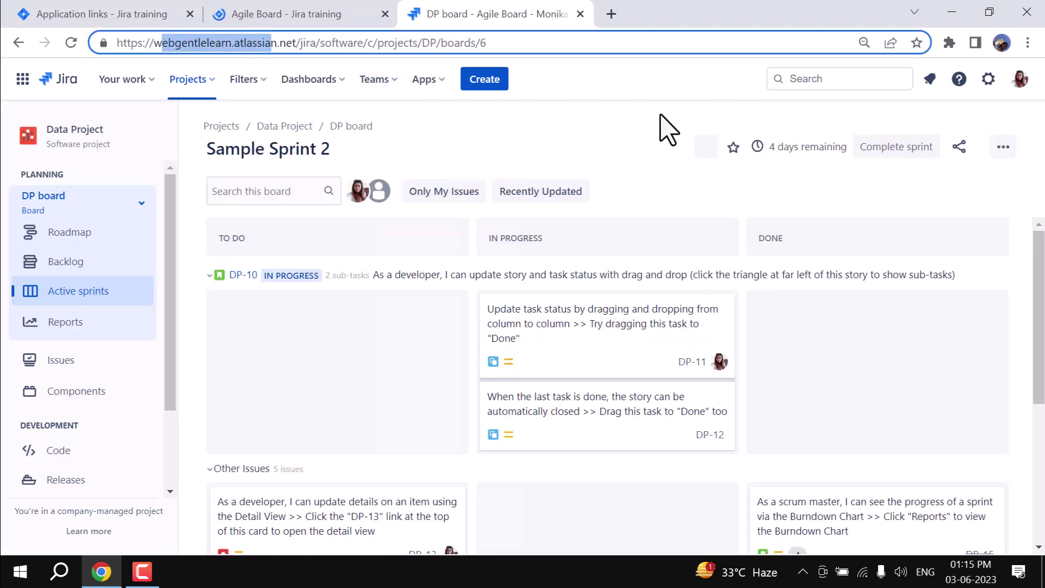
{"action": "left_click", "coordinate": [938, 116]}
{"action": "left_click", "coordinate": [988, 79]}
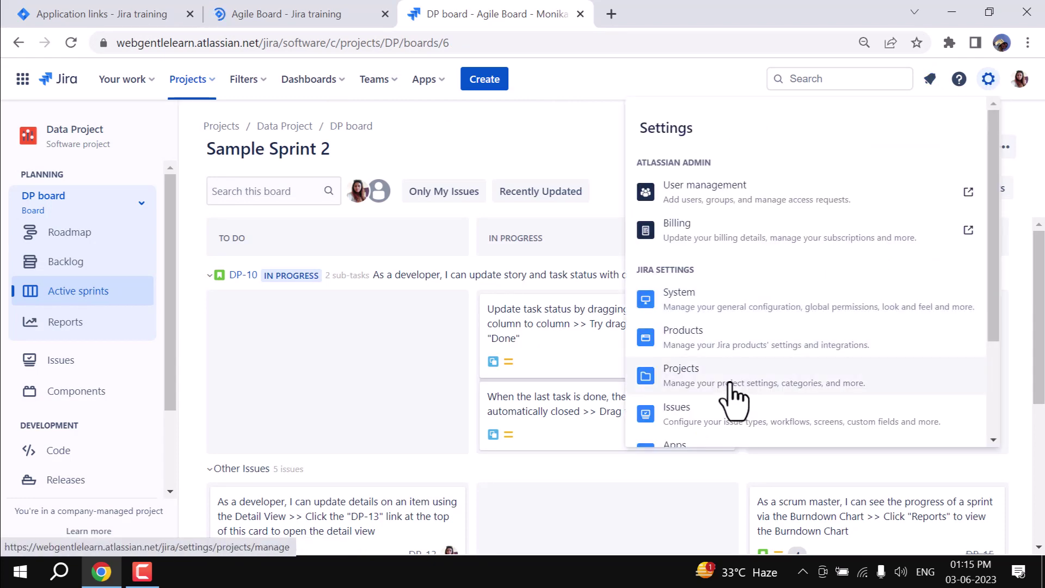
{"action": "right_click", "coordinate": [746, 348]}
{"action": "left_click", "coordinate": [786, 353]}
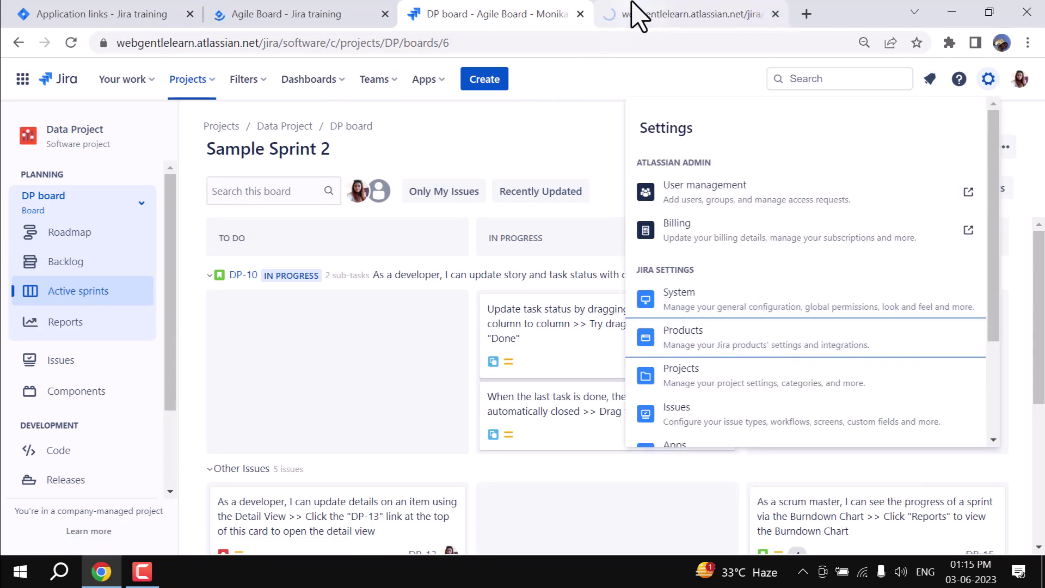
{"action": "left_click", "coordinate": [639, 16]}
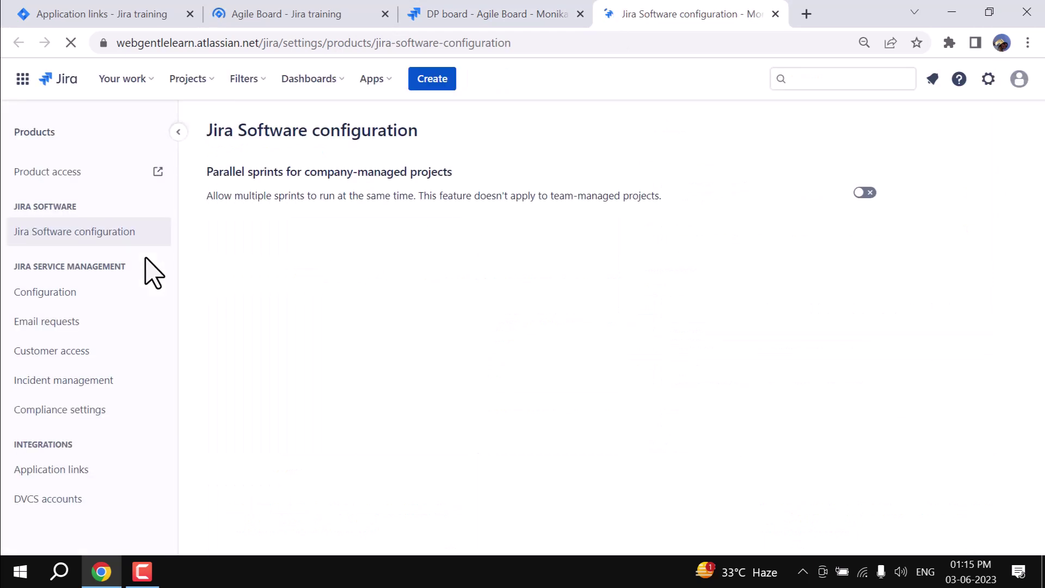
- Open the webgentlelearn site's application links and delete the link to Jira training
{"action": "left_click", "coordinate": [83, 472]}
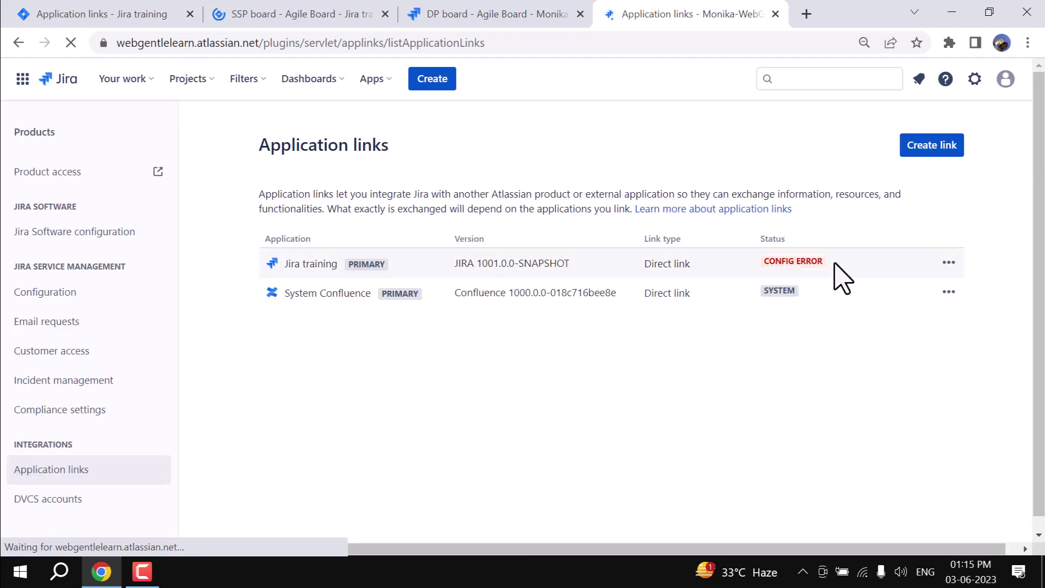
{"action": "left_click", "coordinate": [949, 264]}
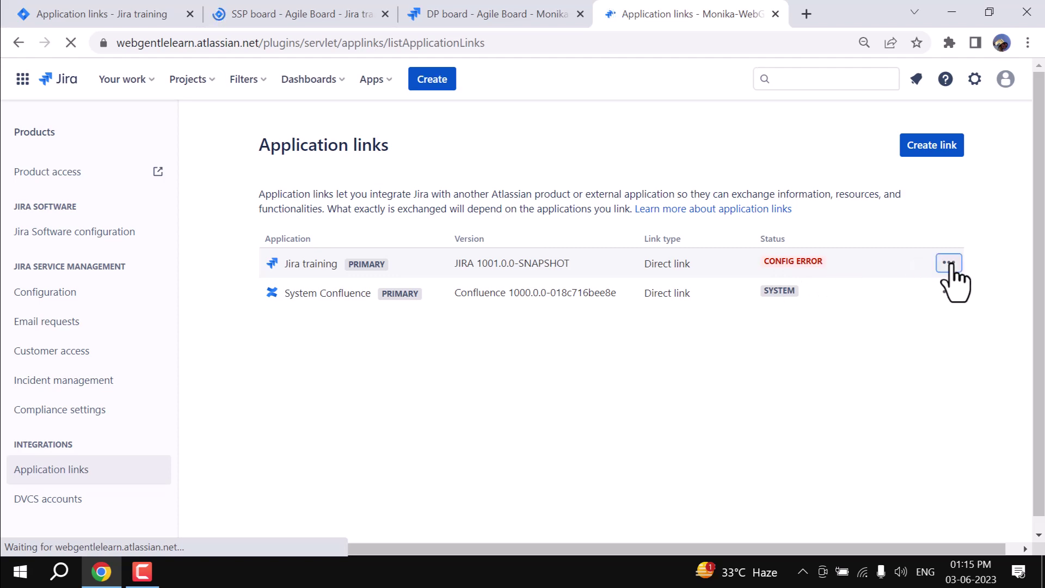
{"action": "left_click", "coordinate": [950, 264]}
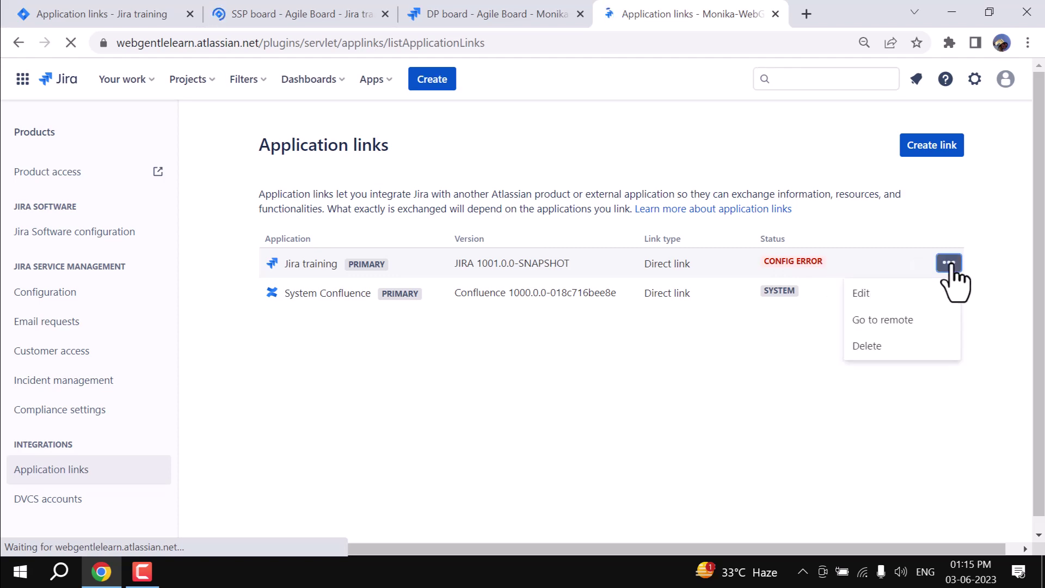
{"action": "left_click", "coordinate": [881, 347]}
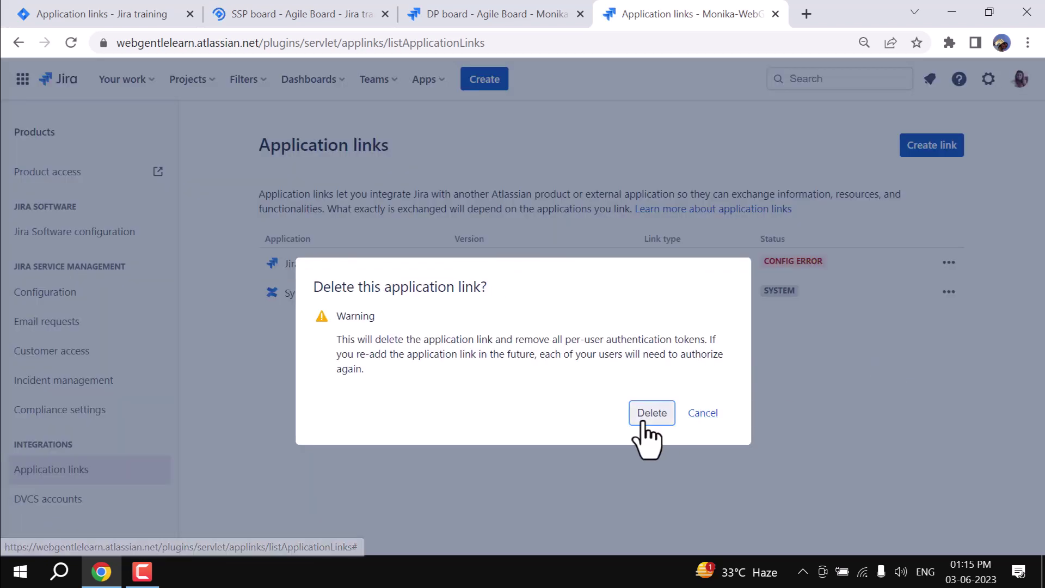
{"action": "left_click", "coordinate": [648, 416]}
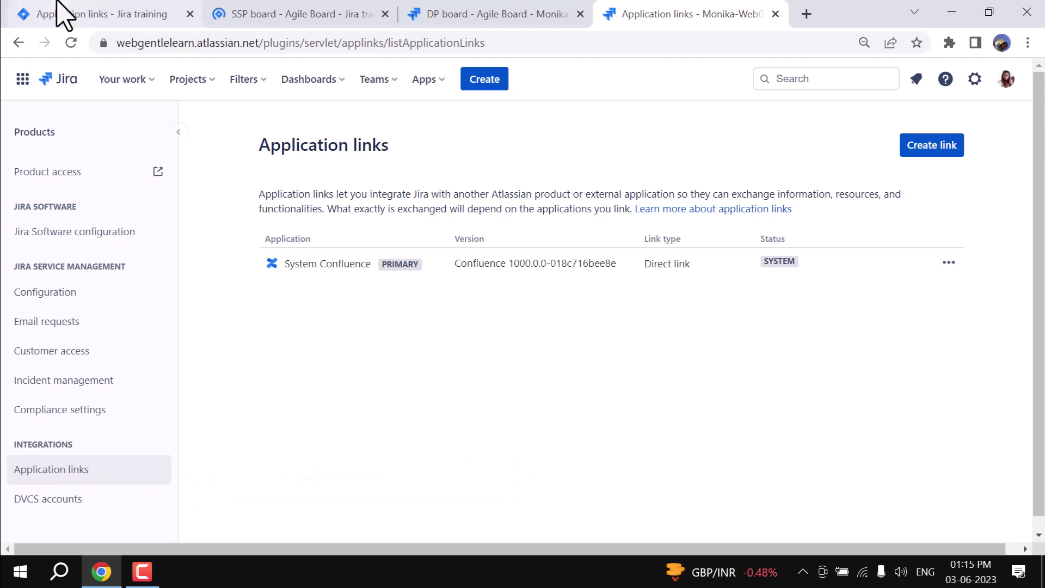
- Examine the Jira Training site's address on its application links page and return to the webgentlelearn application links
{"action": "left_click", "coordinate": [133, 8]}
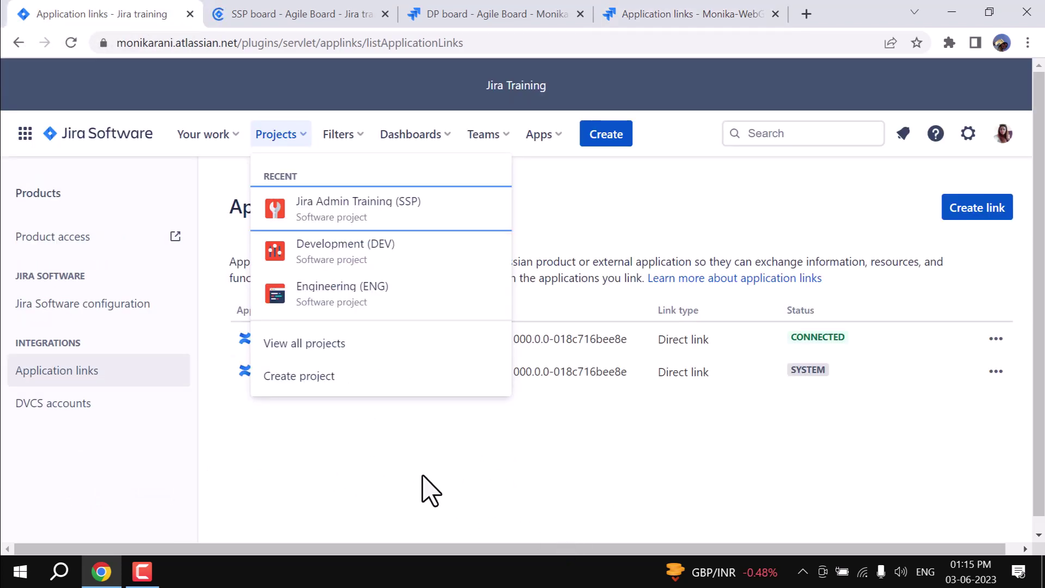
{"action": "left_click", "coordinate": [426, 490]}
{"action": "left_click", "coordinate": [123, 42]}
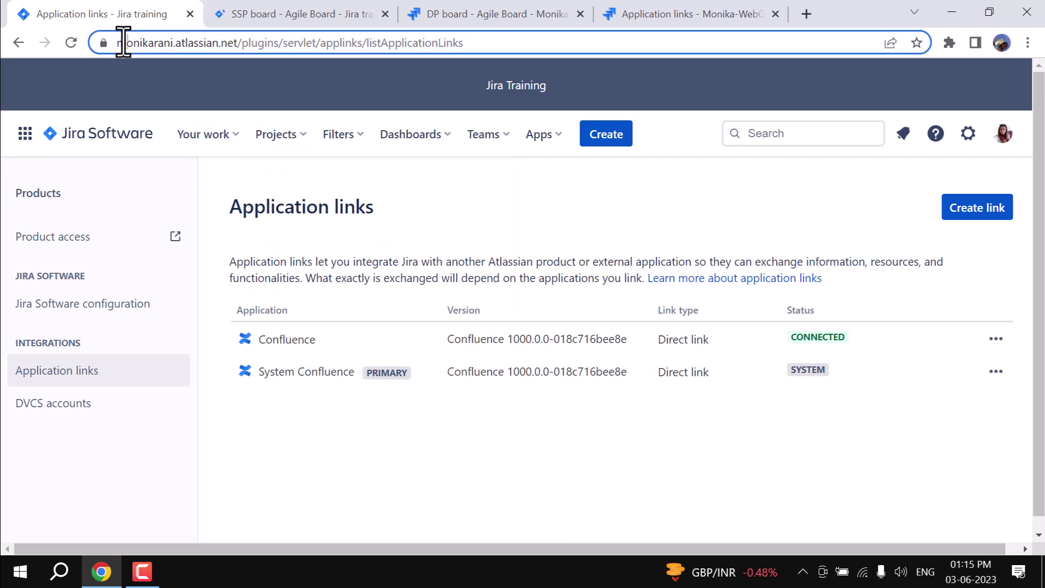
{"action": "left_click_drag", "start_coordinate": [123, 42], "coordinate": [229, 43]}
{"action": "left_click", "coordinate": [701, 21]}
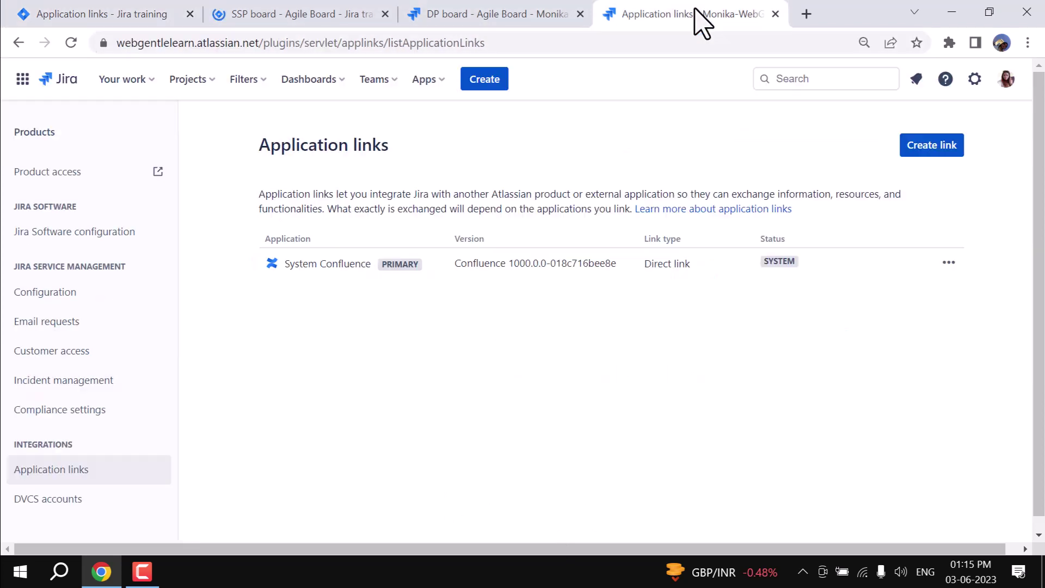
- Move the webgentlelearn application links tab beside the Jira Training one and start creating an application link on the Jira Training site
{"action": "left_click_drag", "start_coordinate": [701, 21], "coordinate": [316, 22]}
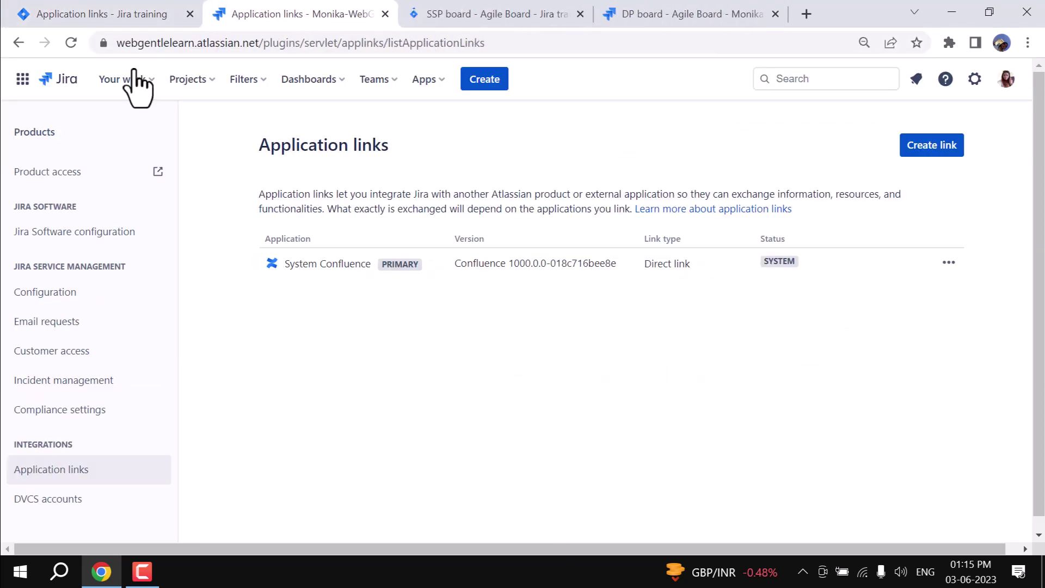
{"action": "left_click", "coordinate": [102, 12]}
{"action": "left_click", "coordinate": [374, 478]}
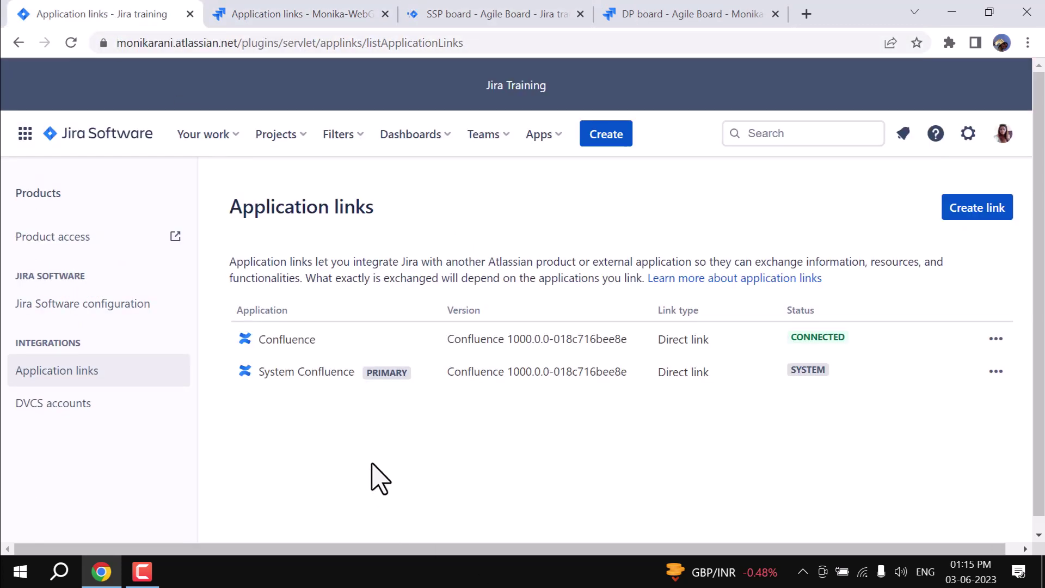
{"action": "left_click", "coordinate": [984, 213]}
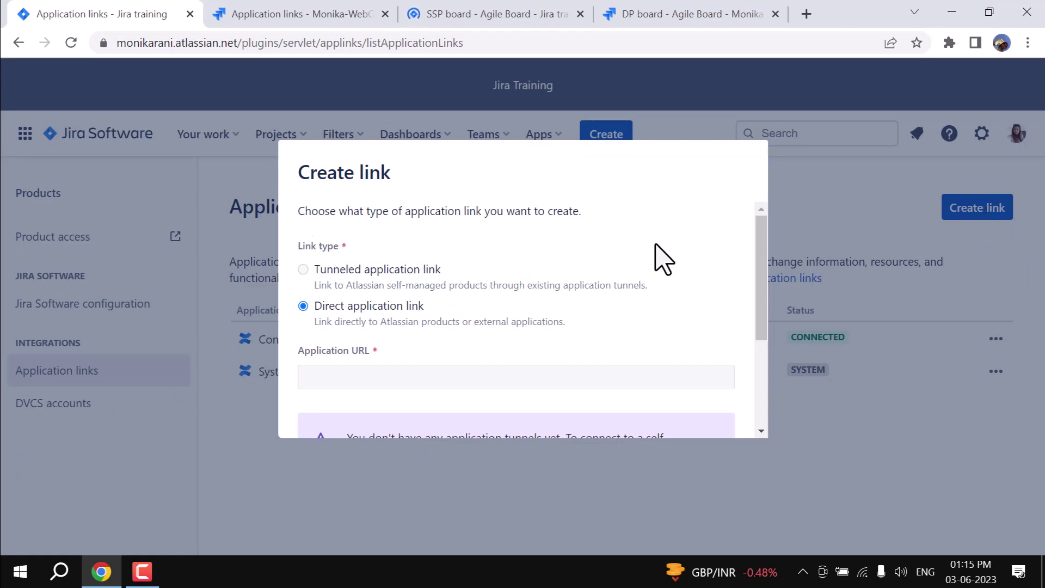
{"action": "scroll", "coordinate": [663, 256], "scroll_direction": "down", "scroll_amount": 3}
{"action": "scroll", "coordinate": [658, 247], "scroll_direction": "up", "scroll_amount": 3}
{"action": "left_click", "coordinate": [362, 375]}
{"action": "left_click", "coordinate": [305, 16]}
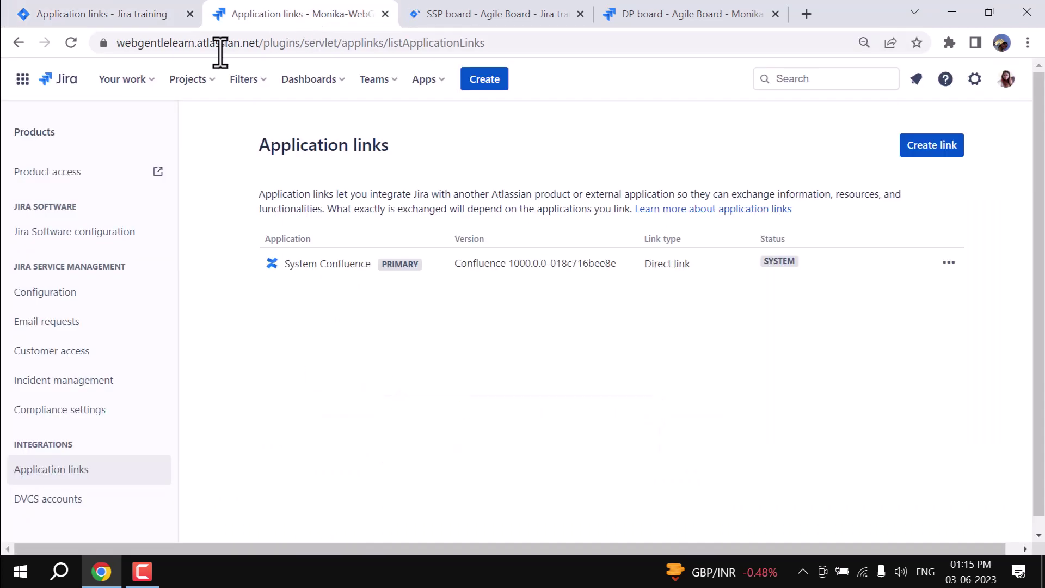
{"action": "left_click_drag", "start_coordinate": [259, 42], "coordinate": [109, 44]}
{"action": "key", "text": "ctrl+c"}
{"action": "left_click", "coordinate": [104, 14]}
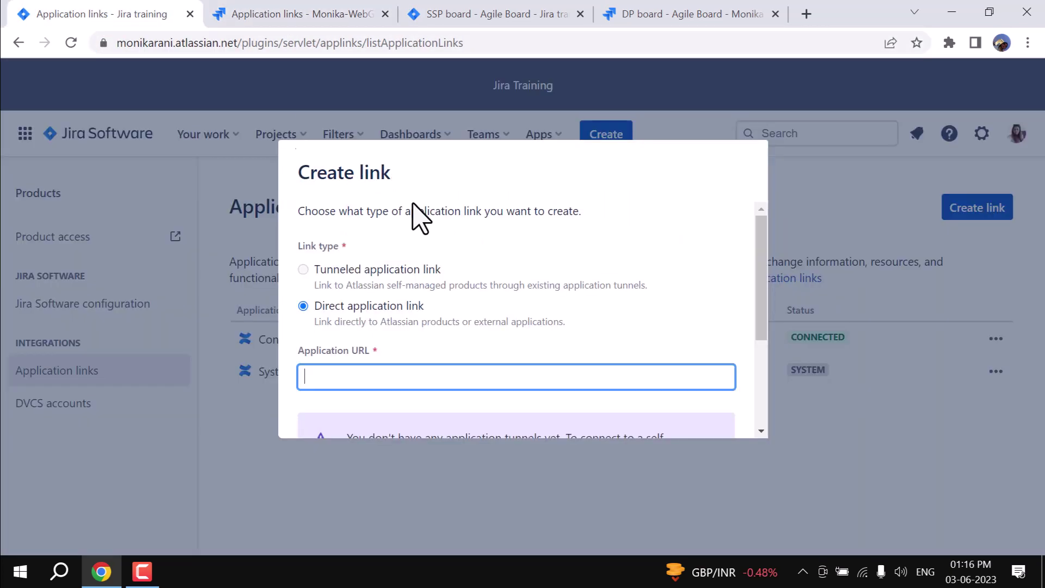
{"action": "left_click", "coordinate": [379, 374]}
{"action": "key", "text": "ctrl+v"}
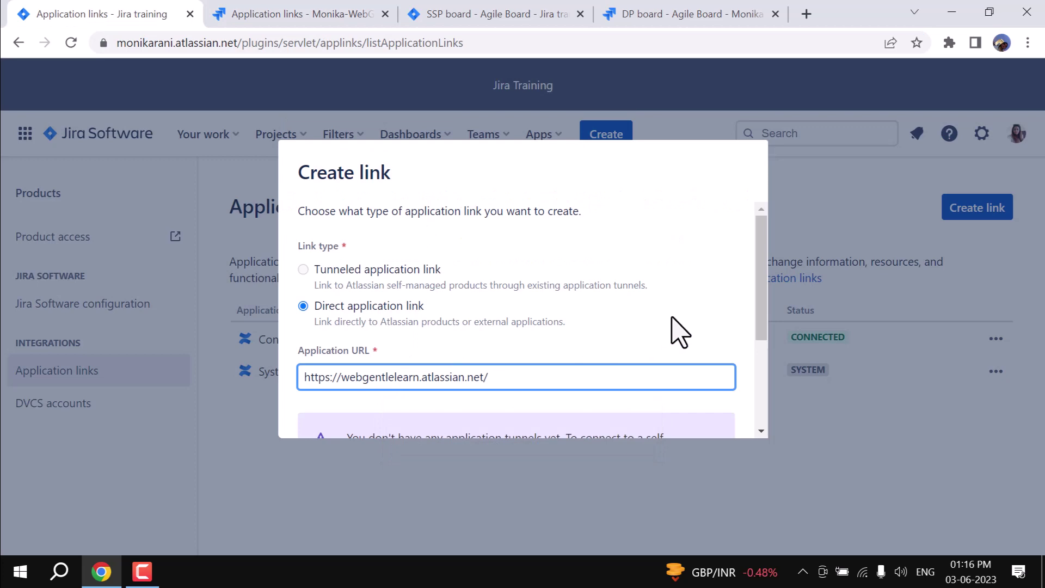
- Submit the direct application link and confirm its application and display URLs
{"action": "scroll", "coordinate": [675, 343], "scroll_direction": "down", "scroll_amount": 3}
{"action": "left_click", "coordinate": [646, 413]}
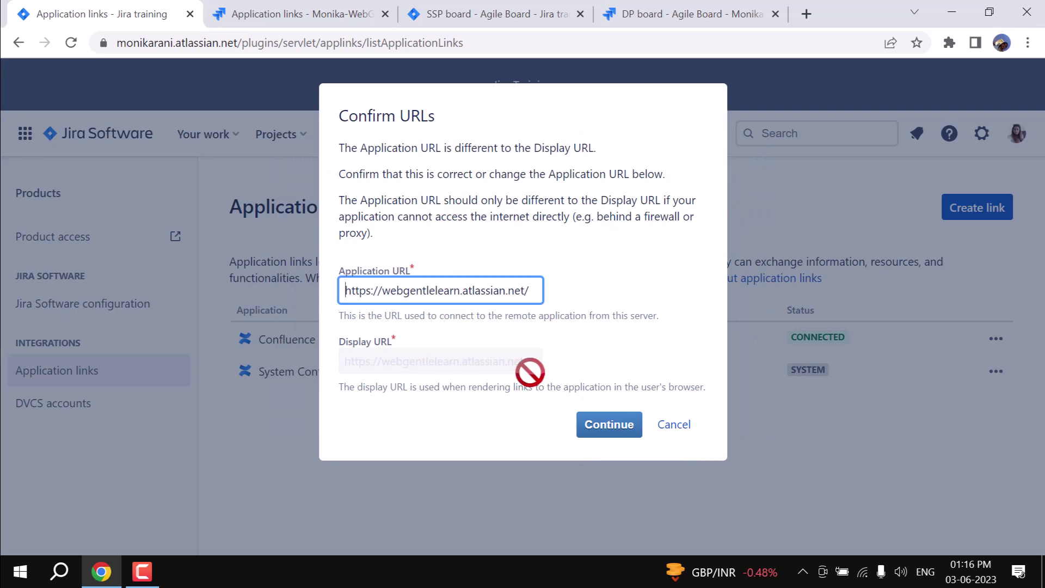
{"action": "left_click", "coordinate": [605, 430]}
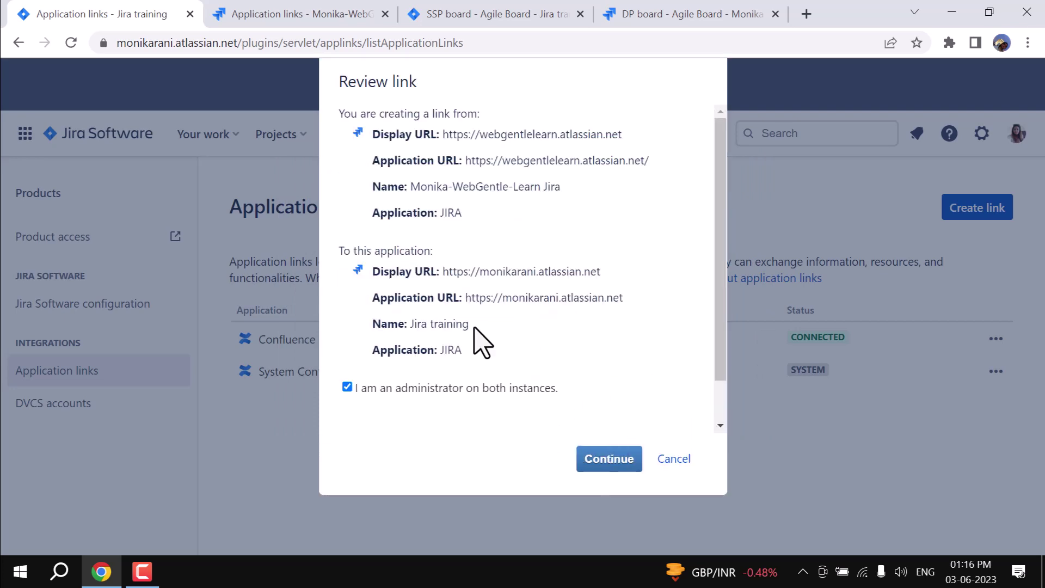
- Review the source and target applications of the new link and continue to the webgentlelearn site
{"action": "left_click_drag", "start_coordinate": [340, 118], "coordinate": [566, 136]}
{"action": "left_click", "coordinate": [527, 112]}
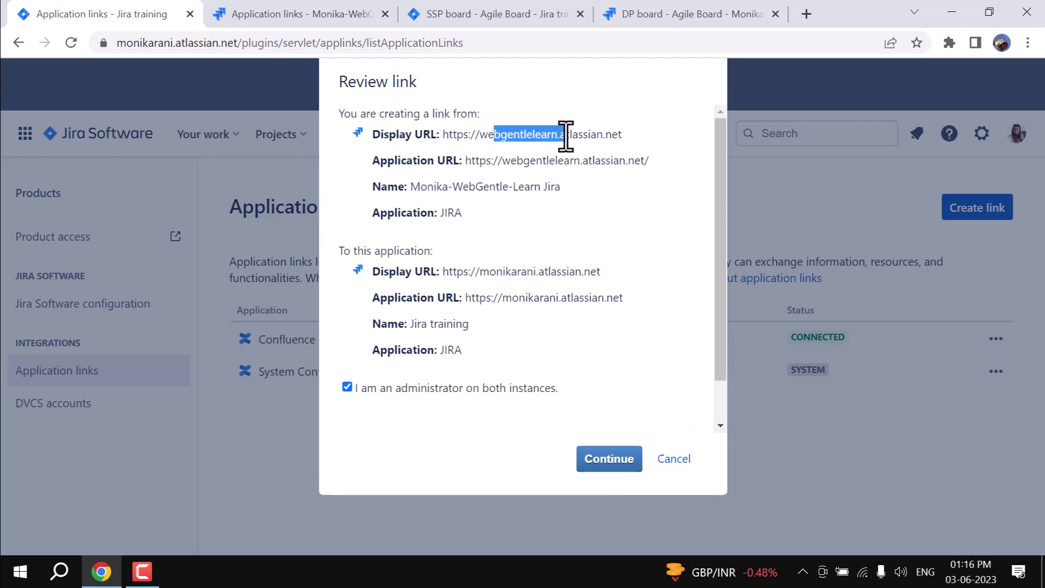
{"action": "left_click_drag", "start_coordinate": [370, 251], "coordinate": [405, 249]}
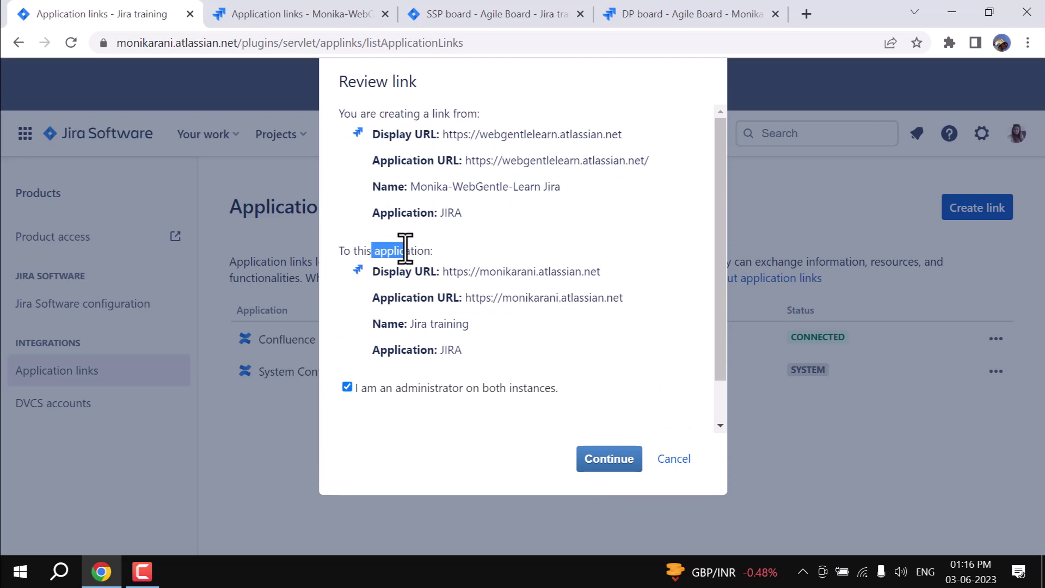
{"action": "left_click_drag", "start_coordinate": [457, 271], "coordinate": [589, 271]}
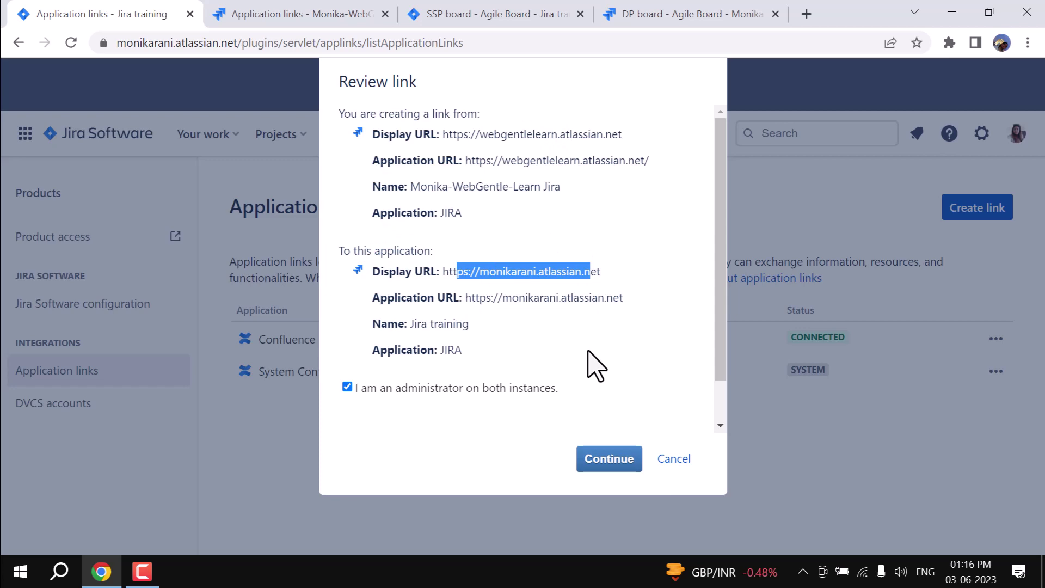
{"action": "left_click", "coordinate": [588, 351]}
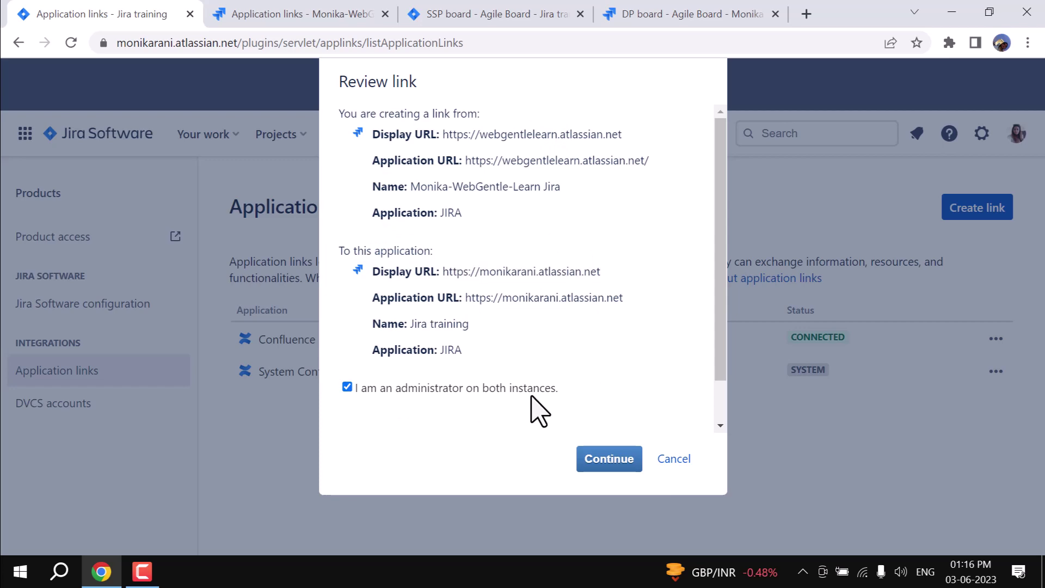
{"action": "left_click", "coordinate": [596, 461]}
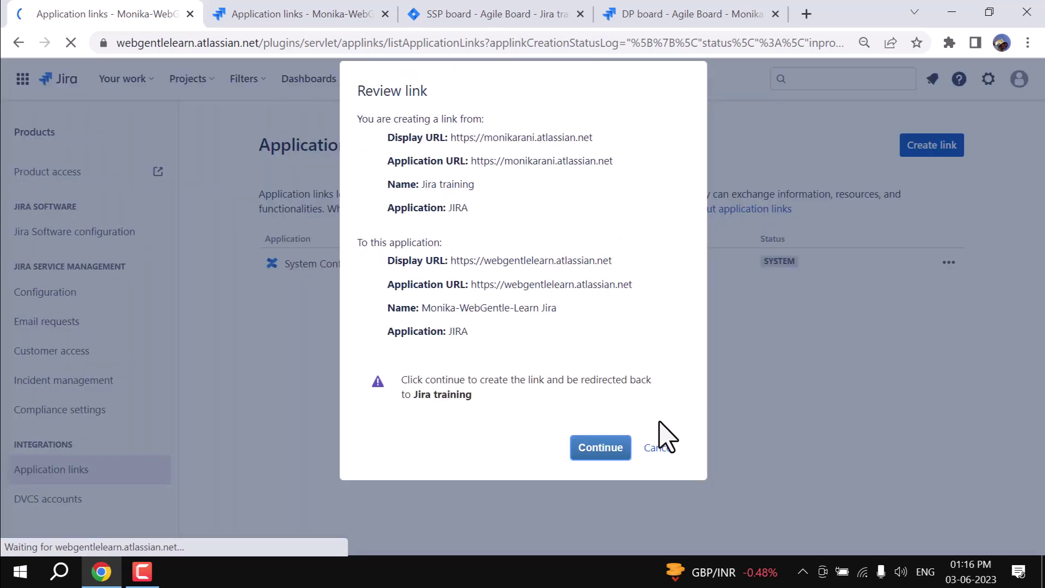
- Read the redirect notice on the webgentlelearn site and approve creating the link back to Jira training
{"action": "left_click_drag", "start_coordinate": [489, 376], "coordinate": [650, 376]}
{"action": "left_click", "coordinate": [436, 448]}
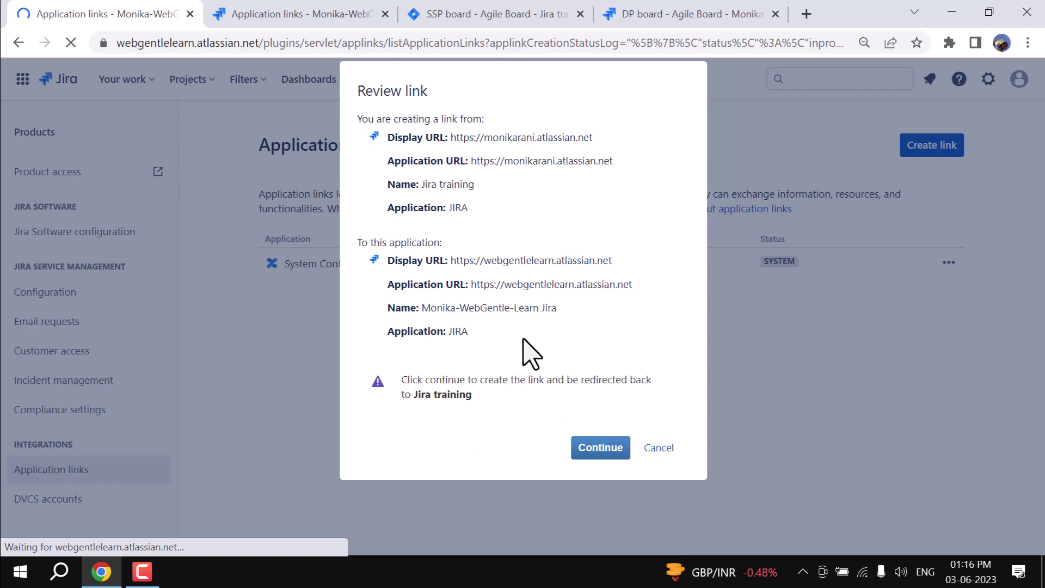
{"action": "left_click", "coordinate": [600, 448]}
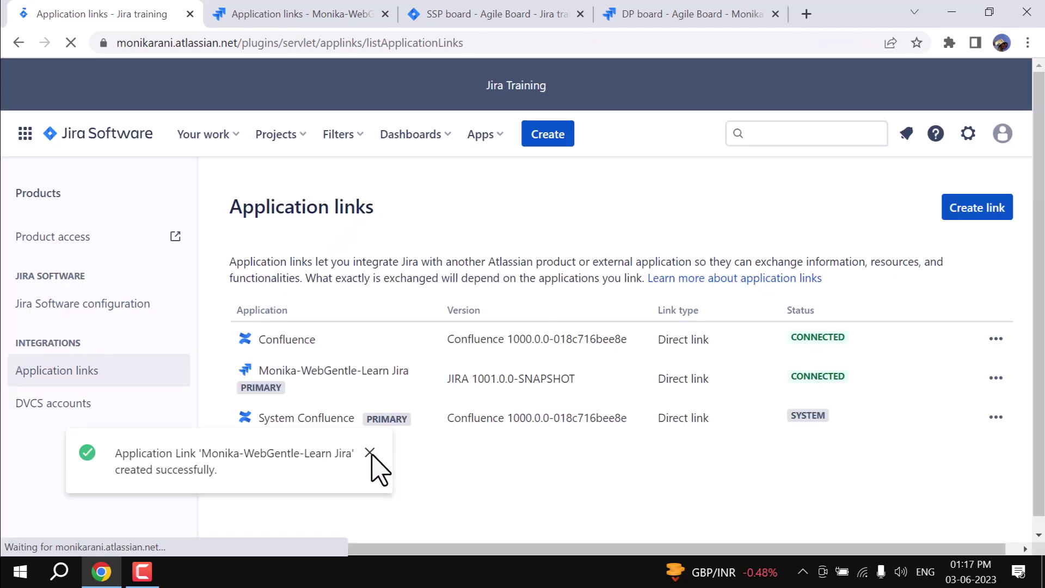
- Examine the creation notice, connection status and available actions of the new webgentlelearn link on the Jira Training site
{"action": "left_click_drag", "start_coordinate": [115, 456], "coordinate": [220, 468]}
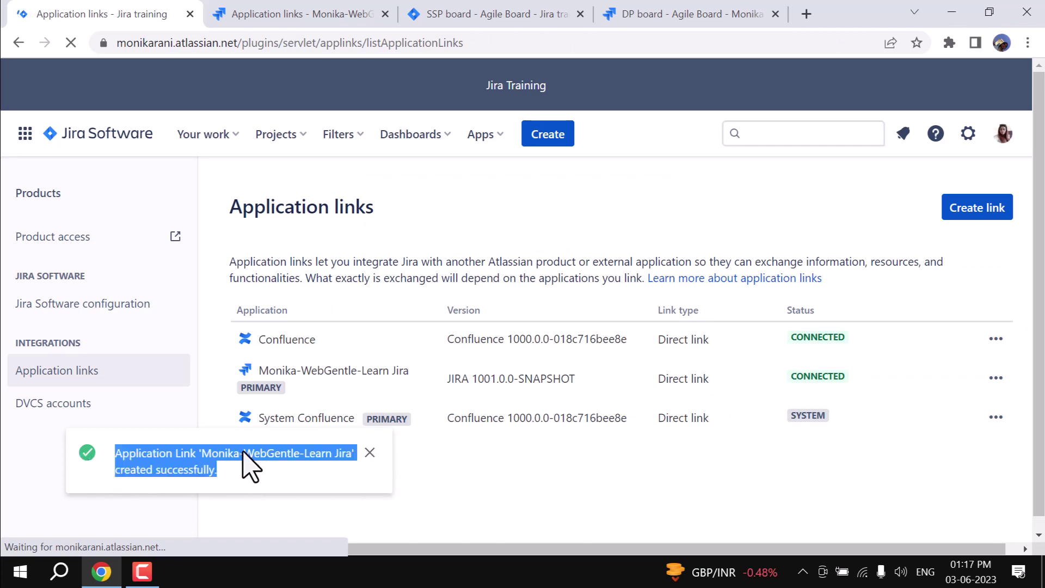
{"action": "left_click", "coordinate": [499, 475]}
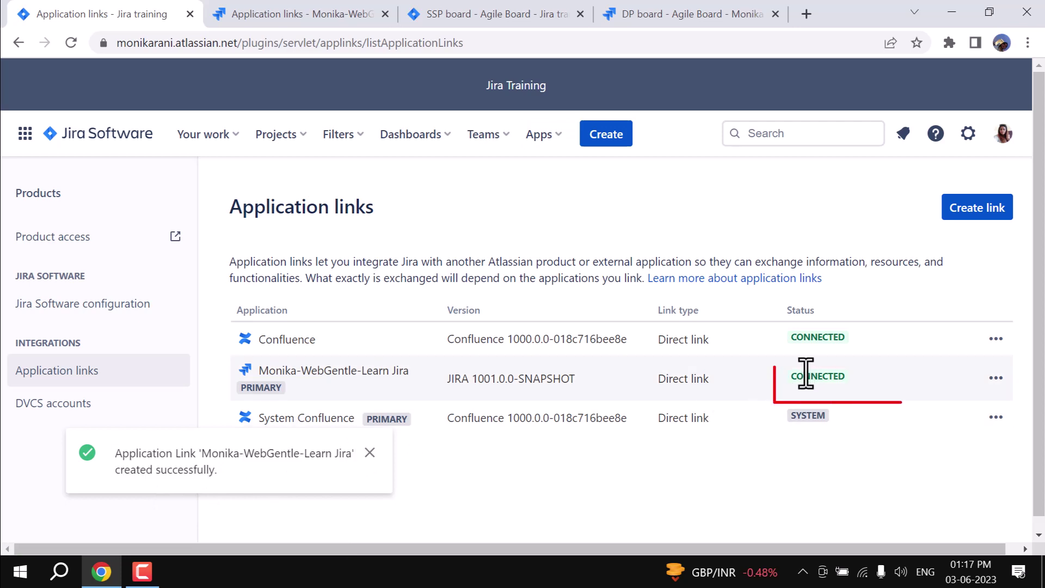
{"action": "left_click_drag", "start_coordinate": [804, 376], "coordinate": [1023, 413]}
{"action": "left_click", "coordinate": [995, 377]}
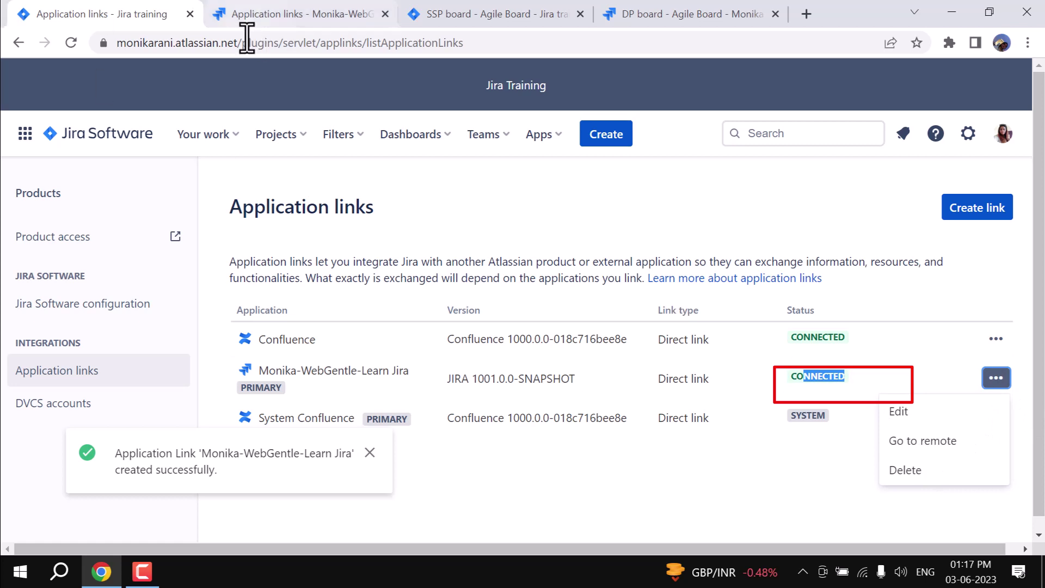
{"action": "left_click_drag", "start_coordinate": [238, 43], "coordinate": [111, 45]}
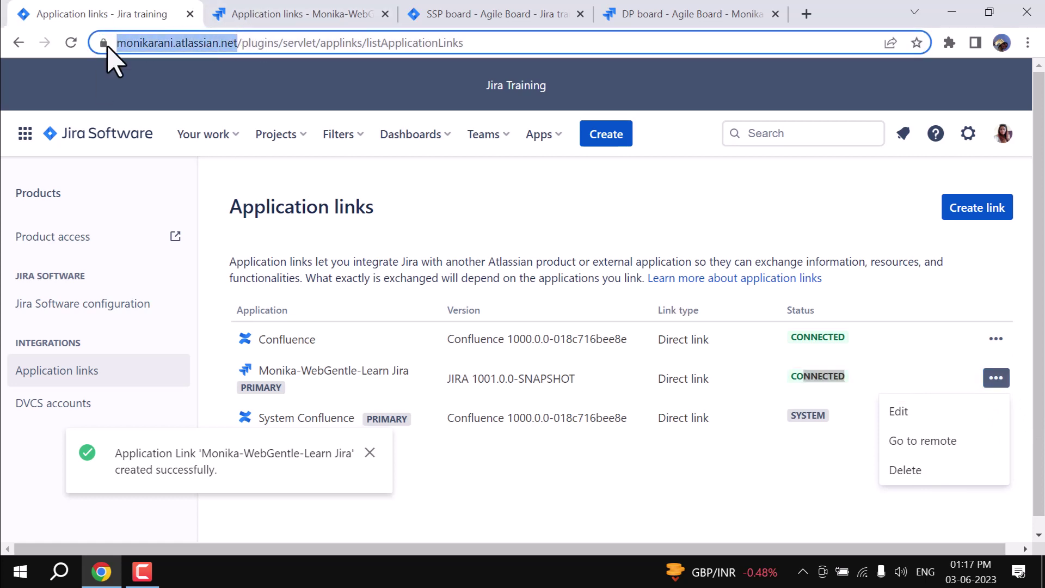
- Go to the remote application of the WebGentle Learn Jira link from the Jira Training application links
{"action": "left_click", "coordinate": [915, 440]}
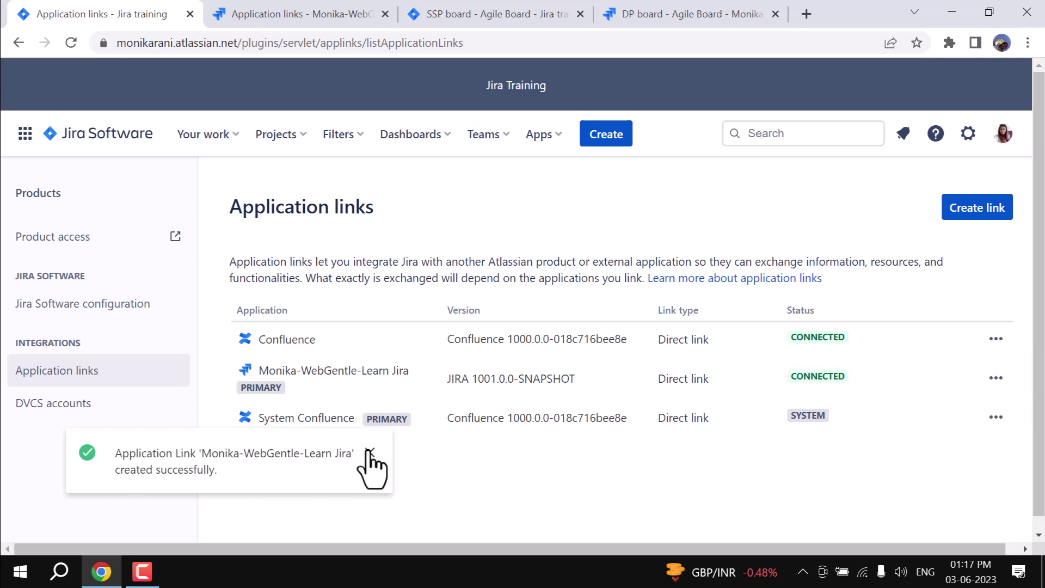
{"action": "left_click", "coordinate": [995, 377]}
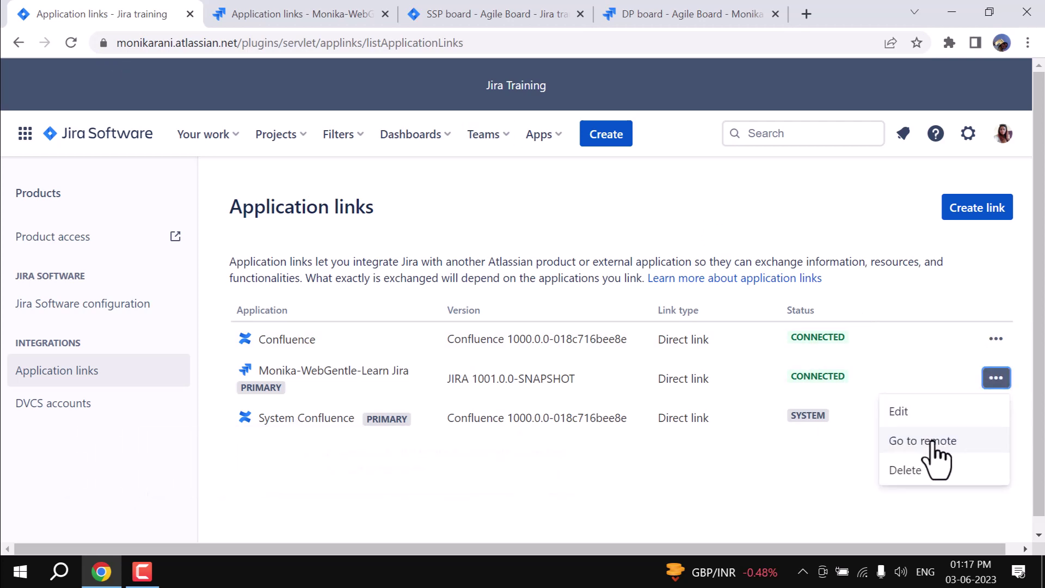
{"action": "left_click", "coordinate": [934, 442]}
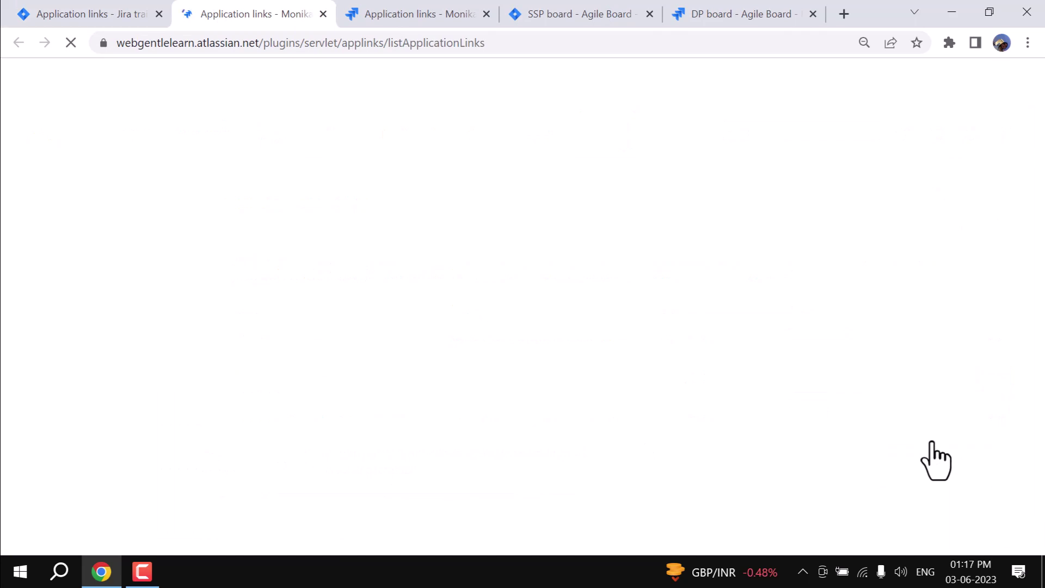
- Compare the site addresses of the remote webgentlelearn page and the Jira Training application links page
{"action": "left_click", "coordinate": [115, 17]}
{"action": "left_click", "coordinate": [254, 25]}
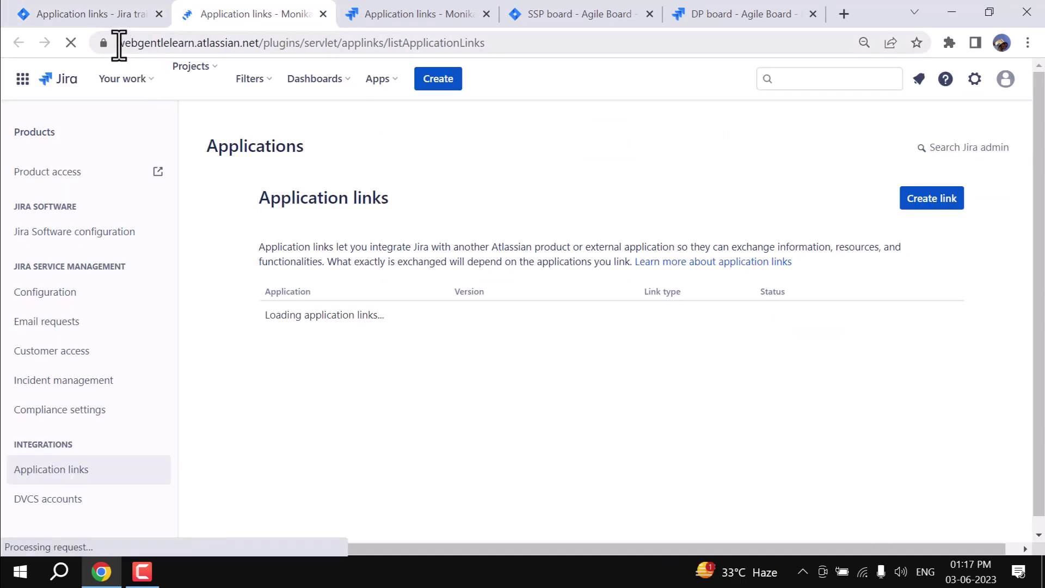
{"action": "left_click_drag", "start_coordinate": [119, 46], "coordinate": [250, 47]}
{"action": "left_click", "coordinate": [93, 16]}
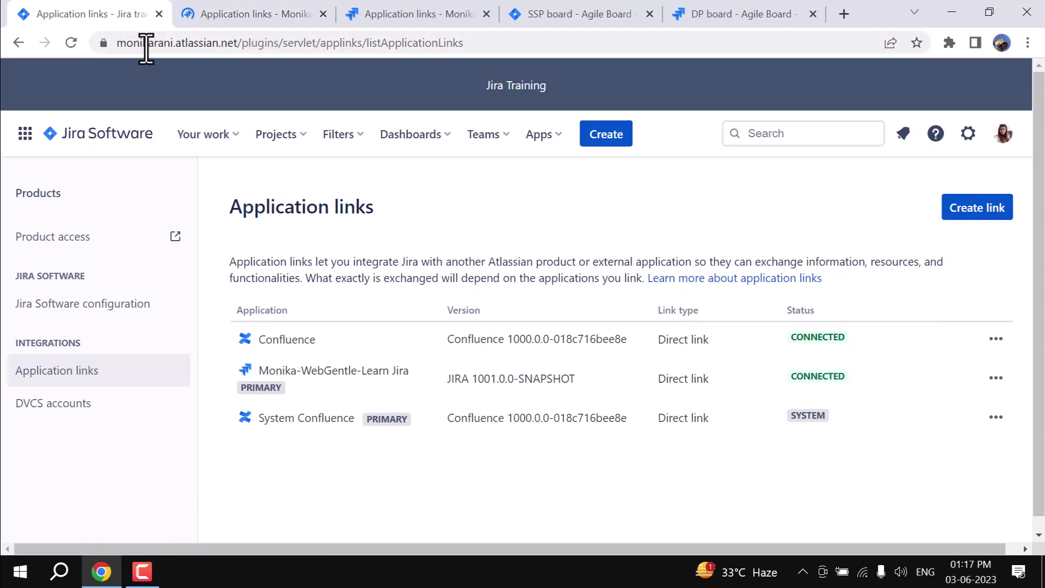
{"action": "left_click_drag", "start_coordinate": [118, 45], "coordinate": [236, 47]}
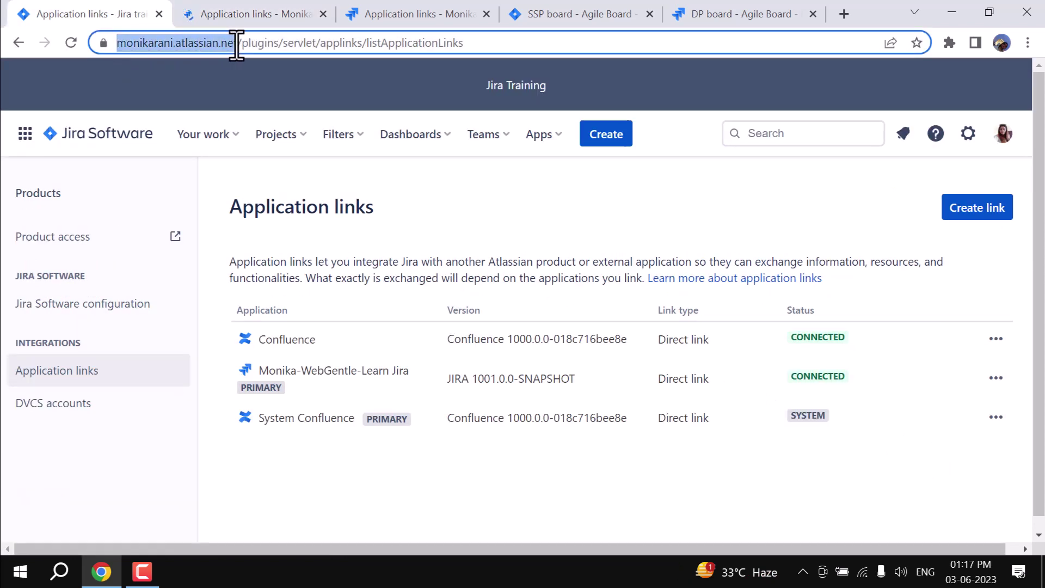
{"action": "left_click", "coordinate": [242, 16]}
{"action": "left_click", "coordinate": [516, 129]}
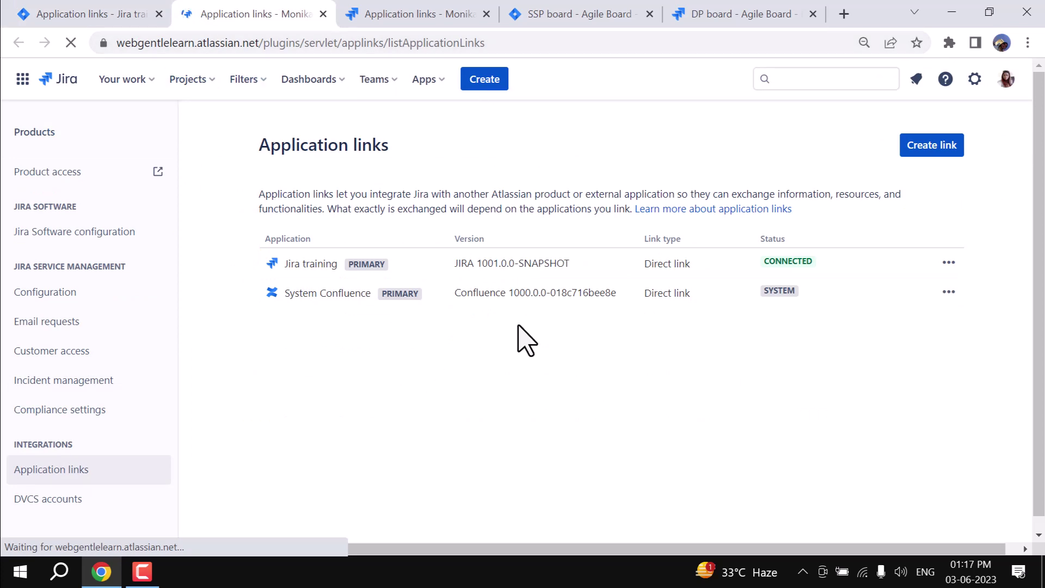
- Go to the remote application of the Jira training link from webgentlelearn and check the opened page's site address
{"action": "left_click_drag", "start_coordinate": [288, 268], "coordinate": [337, 269]}
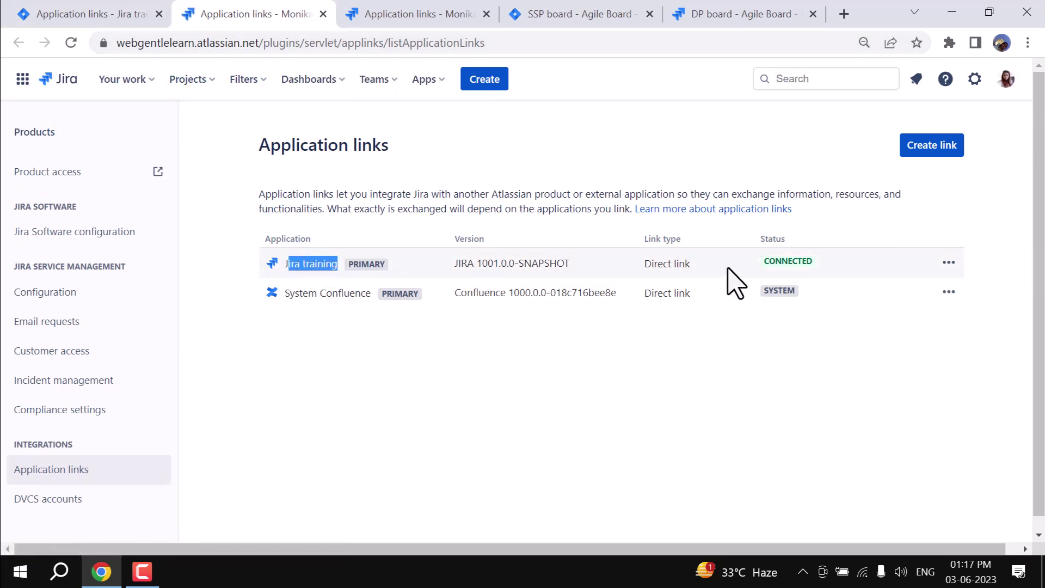
{"action": "left_click", "coordinate": [949, 264]}
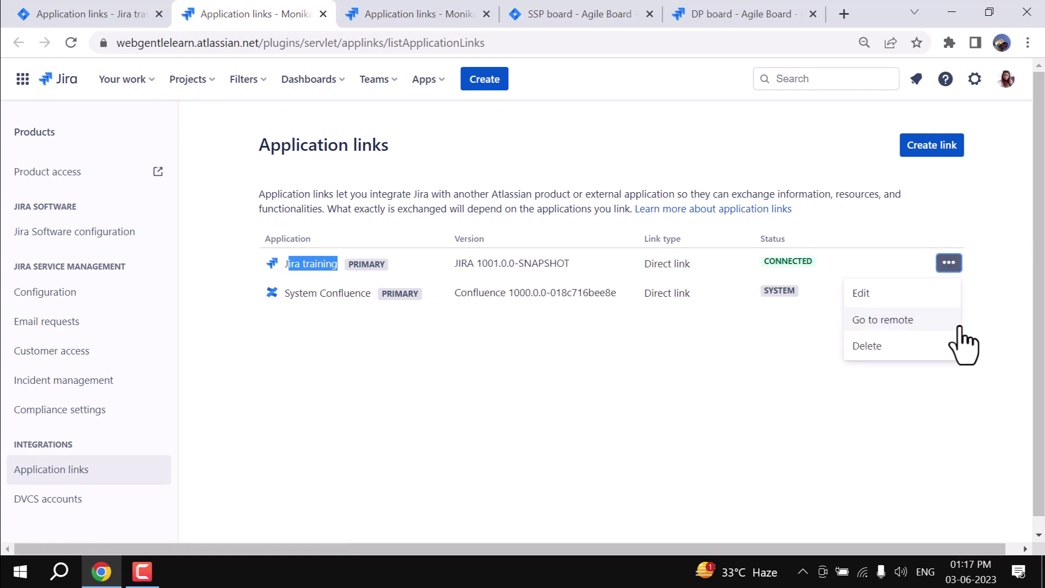
{"action": "left_click", "coordinate": [881, 321]}
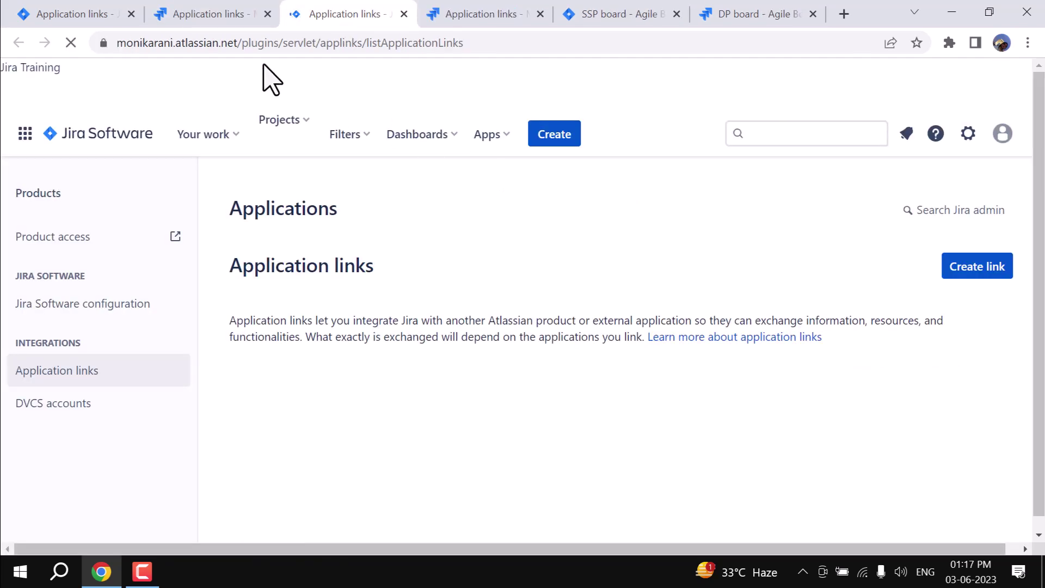
{"action": "left_click_drag", "start_coordinate": [237, 42], "coordinate": [112, 43]}
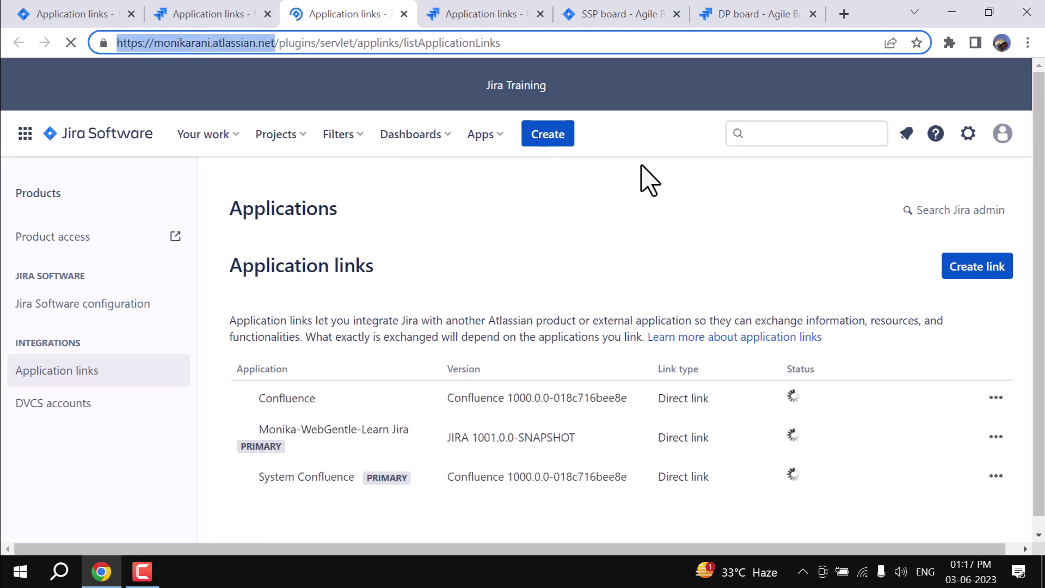
{"action": "left_click", "coordinate": [667, 202]}
- Close the duplicate application links tabs, keeping one for the Jira Training site and one for webgentlelearn
{"action": "left_click", "coordinate": [222, 18]}
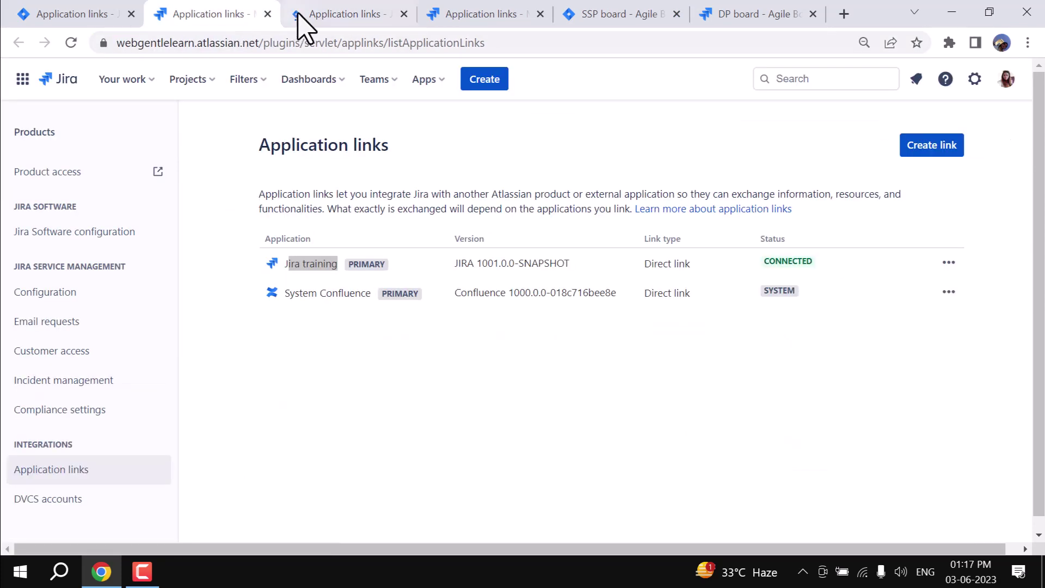
{"action": "left_click", "coordinate": [337, 15]}
{"action": "left_click", "coordinate": [403, 14]}
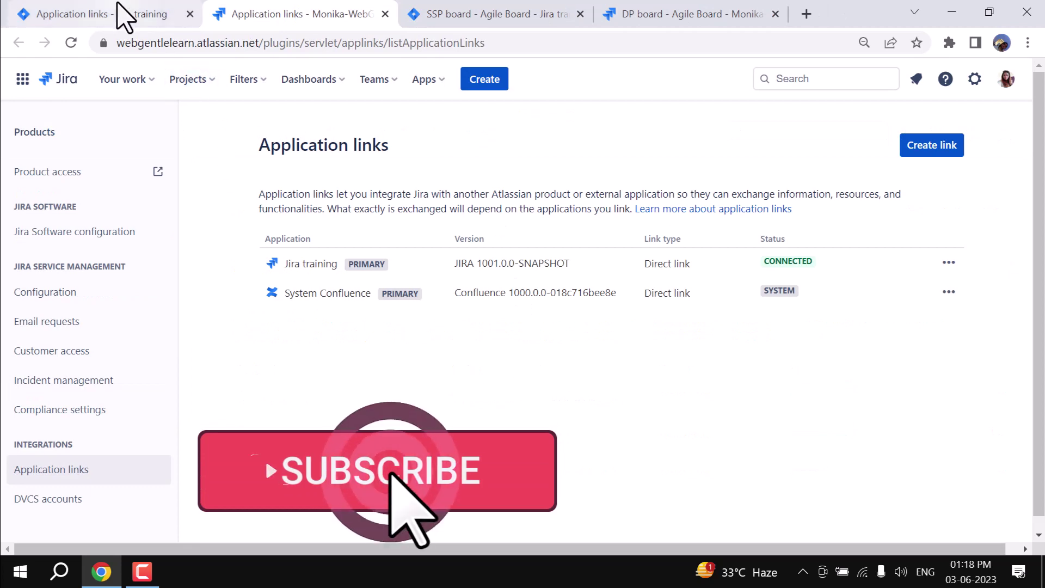
- Switch to the Jira Admin Training project's SSP board and check its site address
{"action": "left_click", "coordinate": [124, 16]}
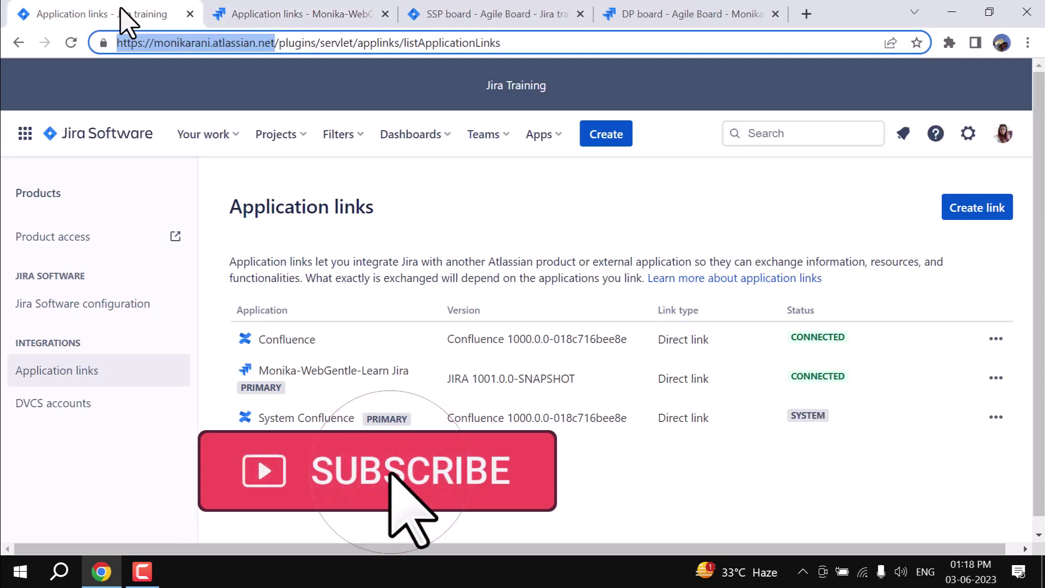
{"action": "left_click", "coordinate": [464, 16]}
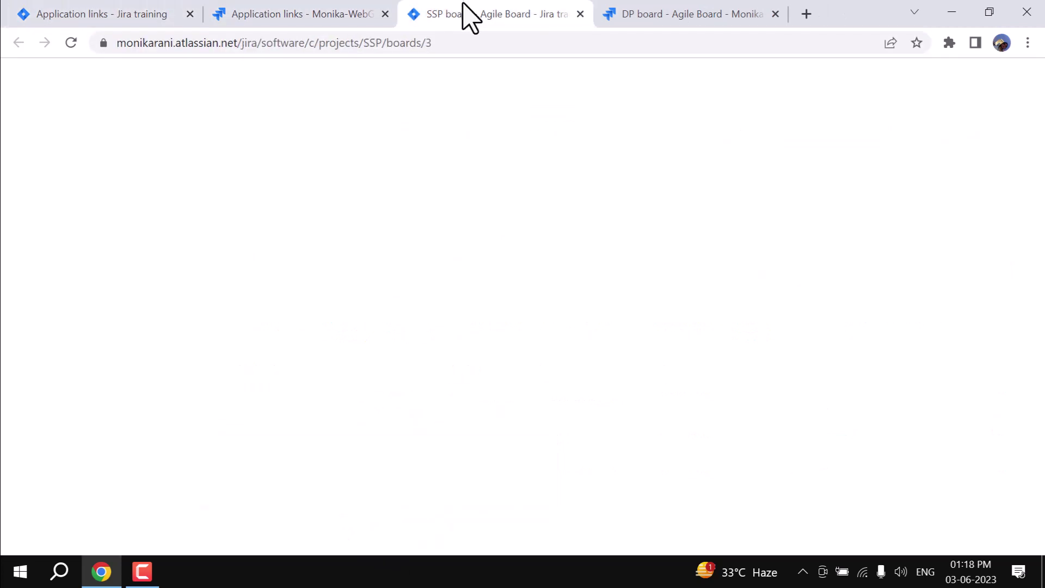
{"action": "left_click_drag", "start_coordinate": [235, 42], "coordinate": [161, 41]}
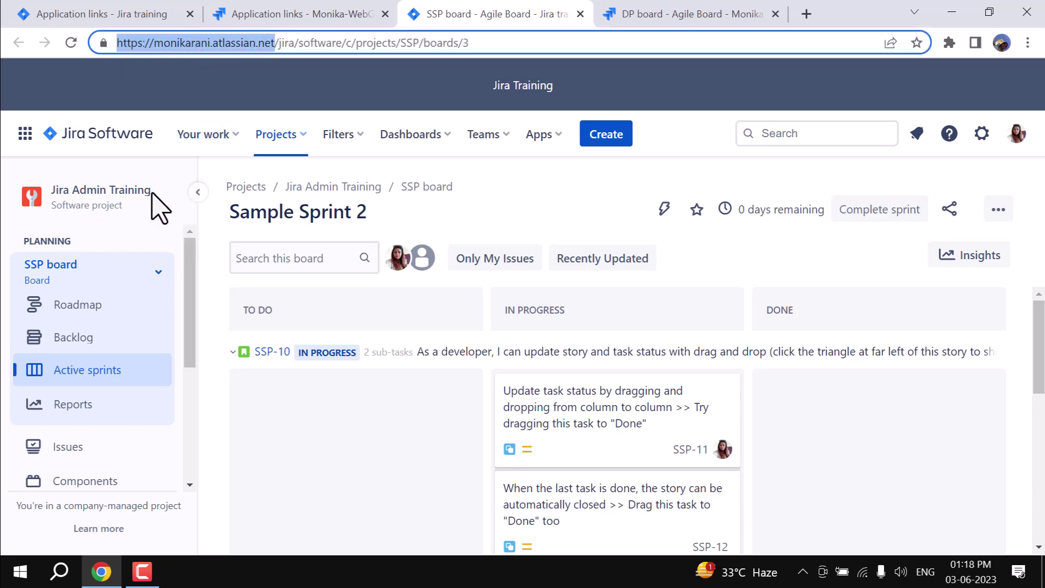
- Open the backlog of the Jira Admin Training project and show its scrum master story SSP-6 in full view
{"action": "left_click", "coordinate": [561, 220]}
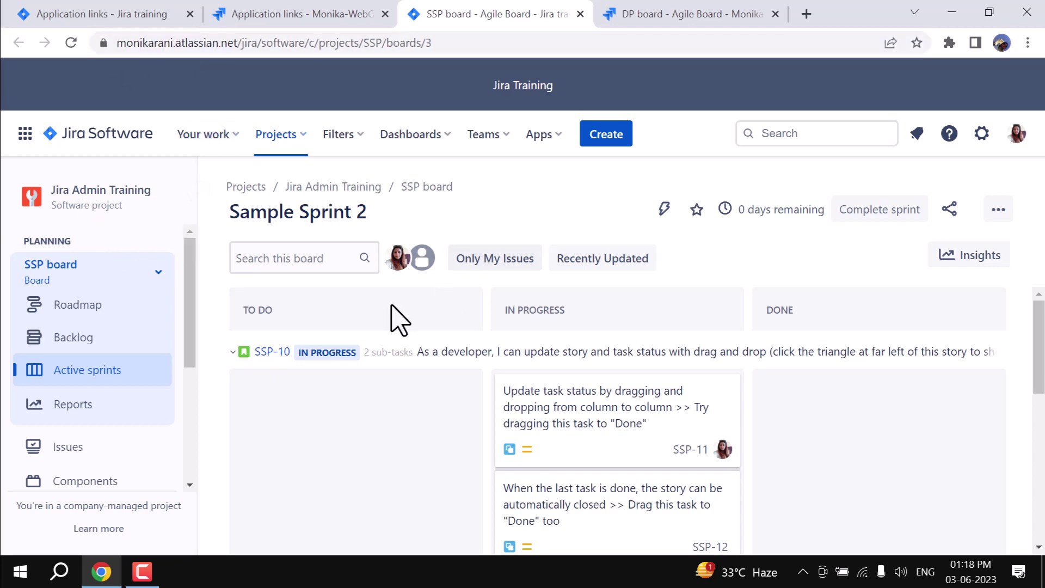
{"action": "left_click", "coordinate": [87, 342]}
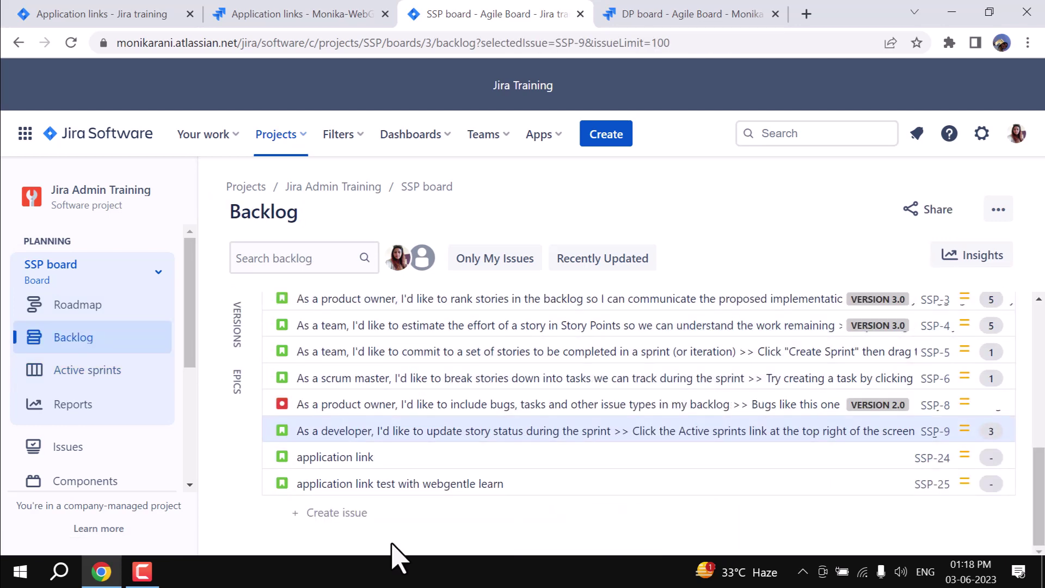
{"action": "left_click", "coordinate": [376, 377]}
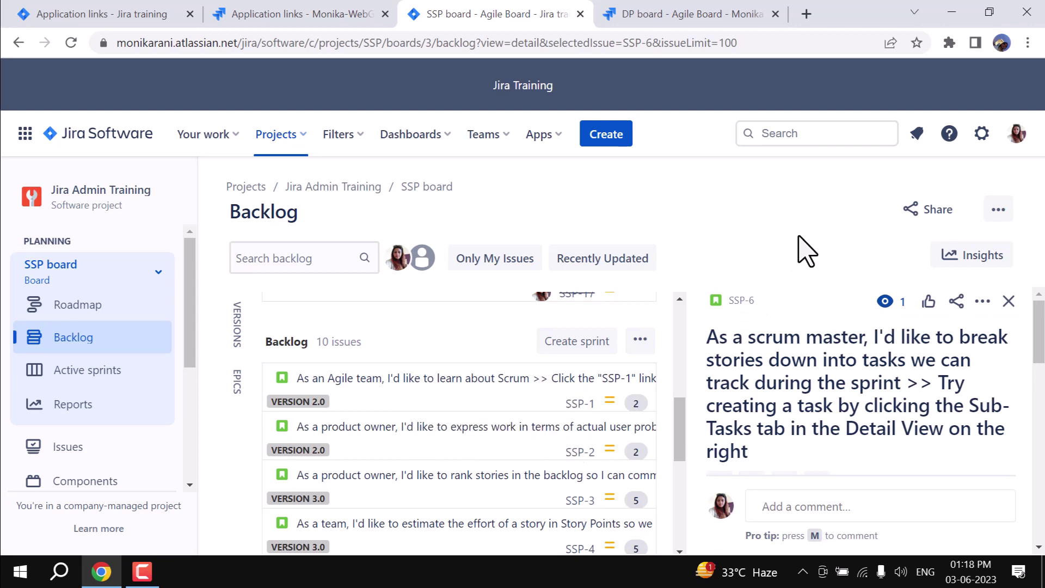
{"action": "left_click", "coordinate": [743, 301]}
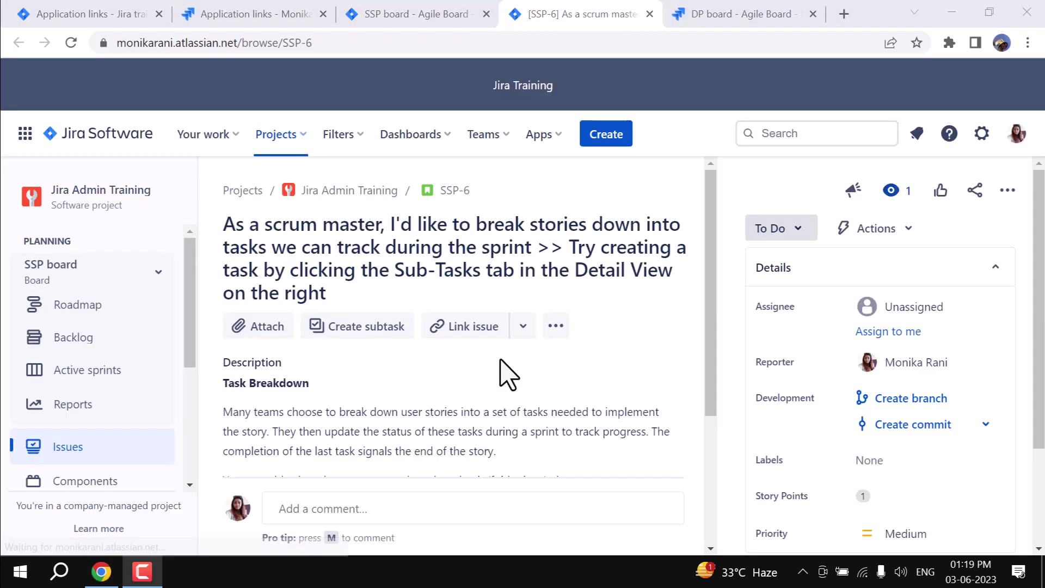
- Start linking an issue to SSP-6 and authenticate to the webgentlelearn site so its issues can be searched
{"action": "left_click", "coordinate": [524, 330]}
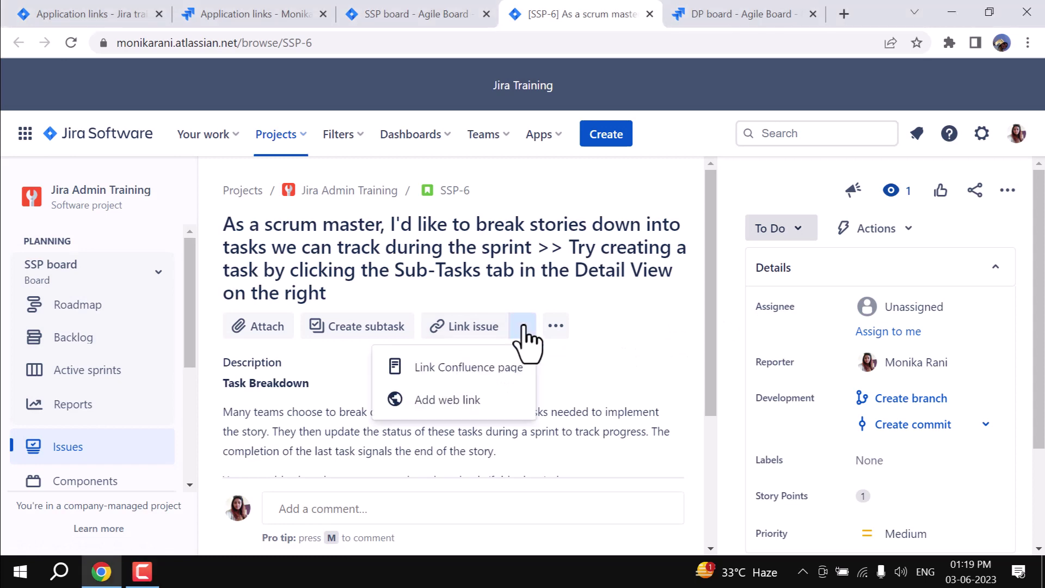
{"action": "left_click", "coordinate": [476, 330]}
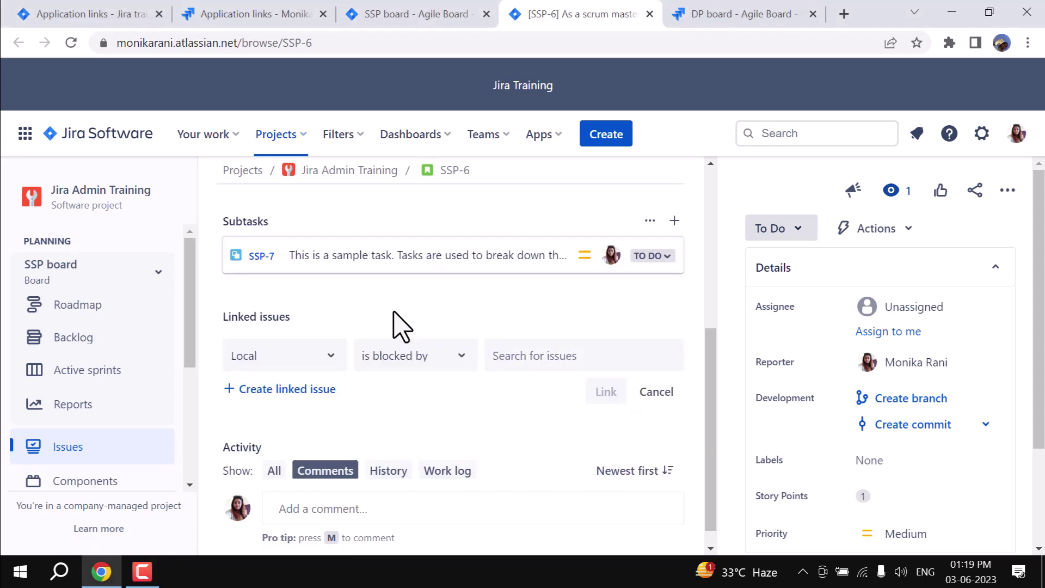
{"action": "left_click", "coordinate": [261, 360]}
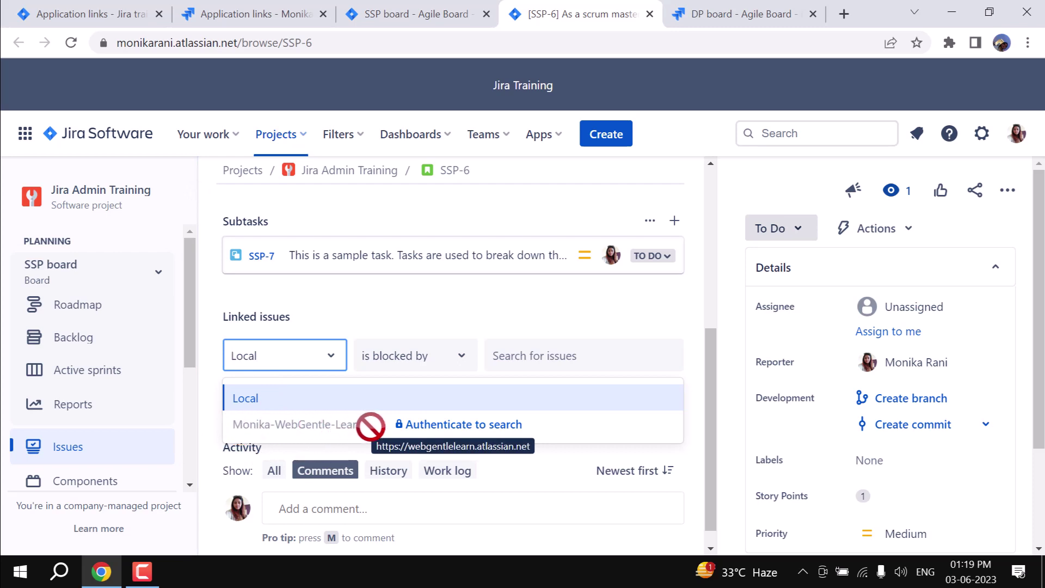
{"action": "left_click", "coordinate": [451, 426]}
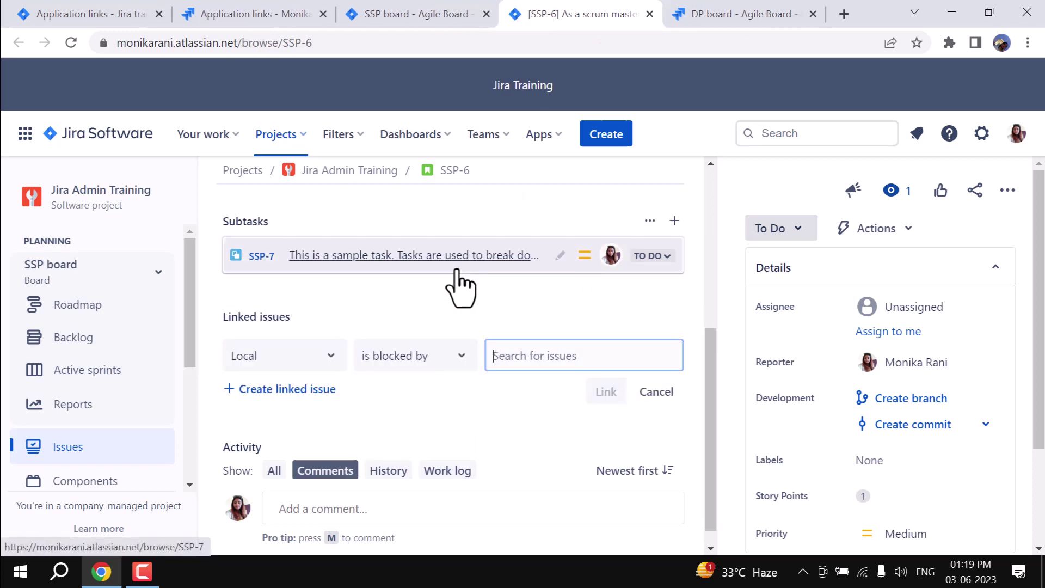
- Set the link source to the WebGentle-Learn Jira site and the relationship to "blocks", keeping the reciprocal link option on
{"action": "left_click", "coordinate": [282, 356]}
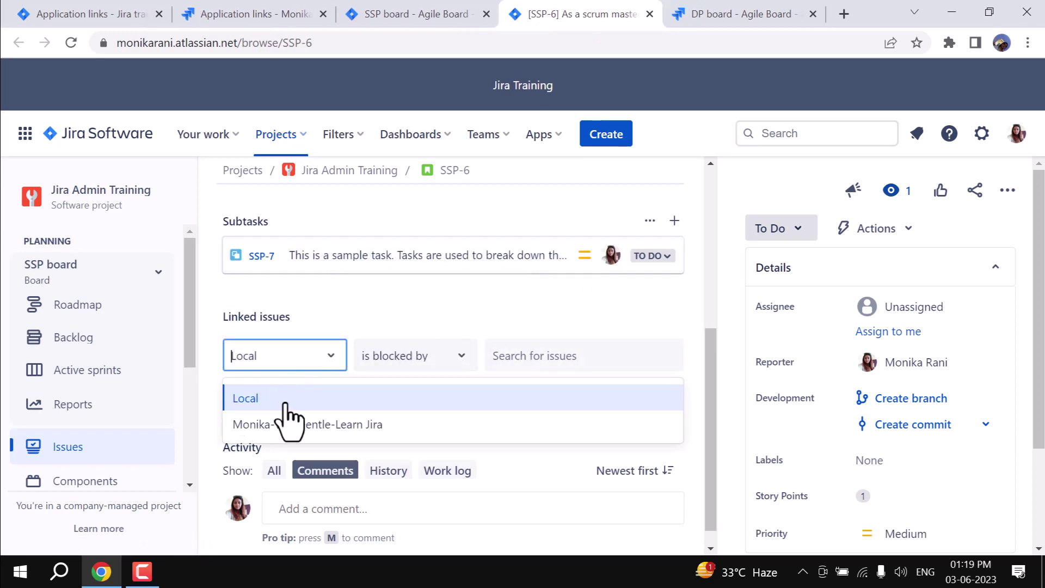
{"action": "left_click", "coordinate": [284, 425]}
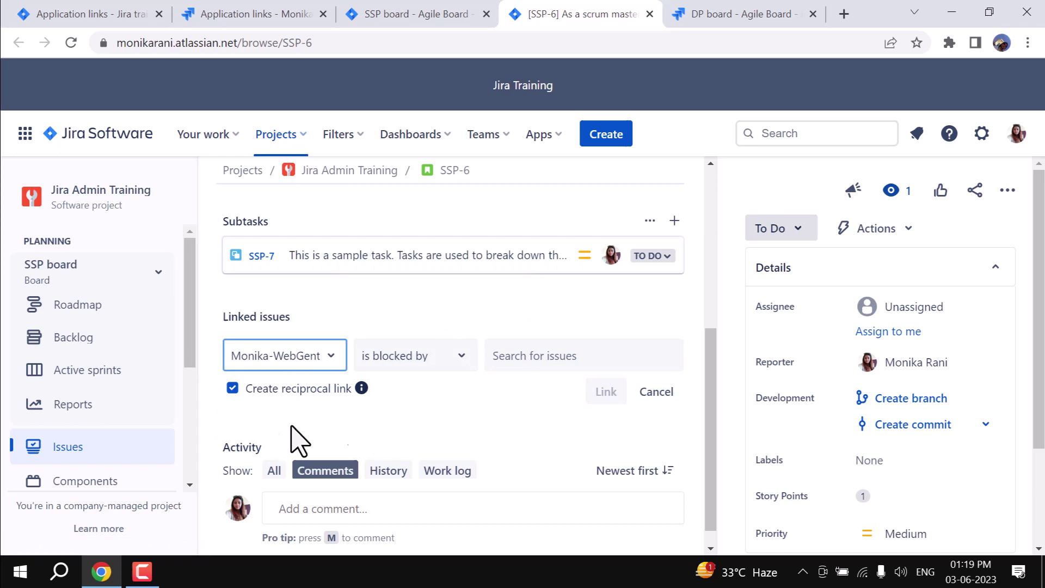
{"action": "left_click", "coordinate": [429, 359]}
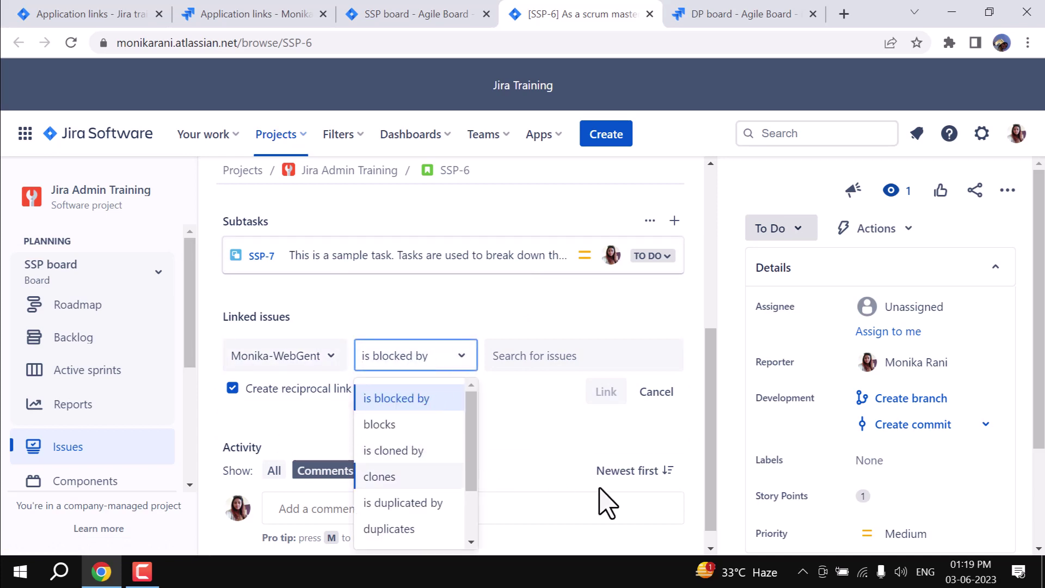
{"action": "left_click", "coordinate": [440, 362]}
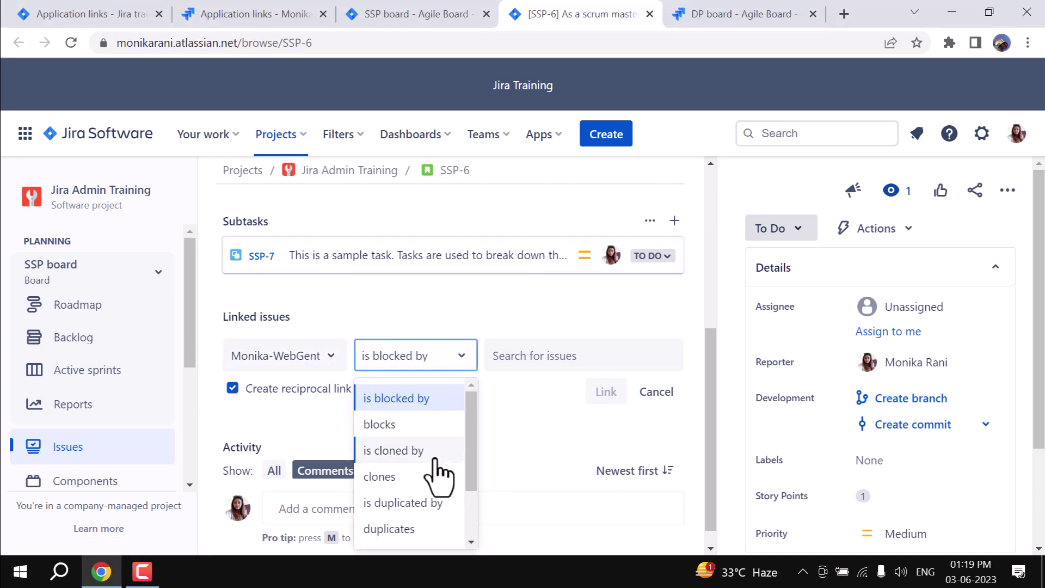
{"action": "left_click", "coordinate": [392, 479]}
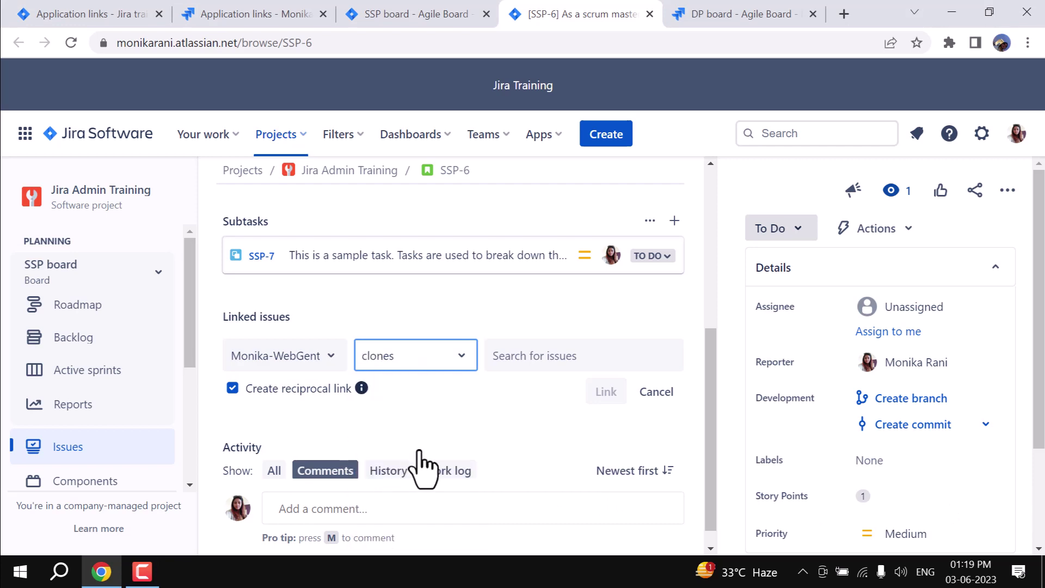
{"action": "left_click", "coordinate": [433, 361]}
{"action": "left_click", "coordinate": [398, 430]}
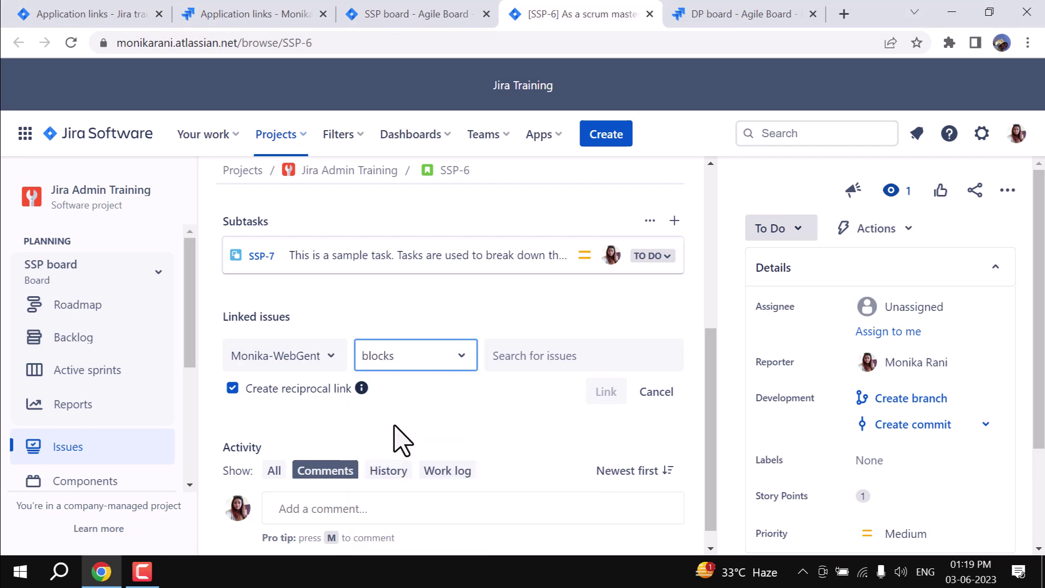
{"action": "left_click", "coordinate": [432, 314]}
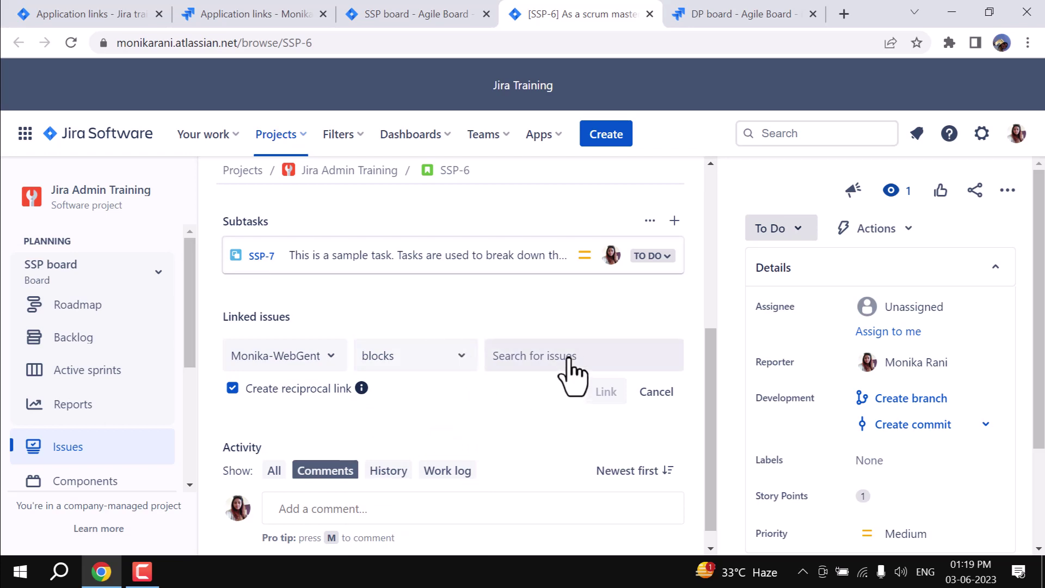
- Look up issue DP-2 in the Data Project's backlog on the webgentlelearn site and return to SSP-6
{"action": "left_click", "coordinate": [728, 15]}
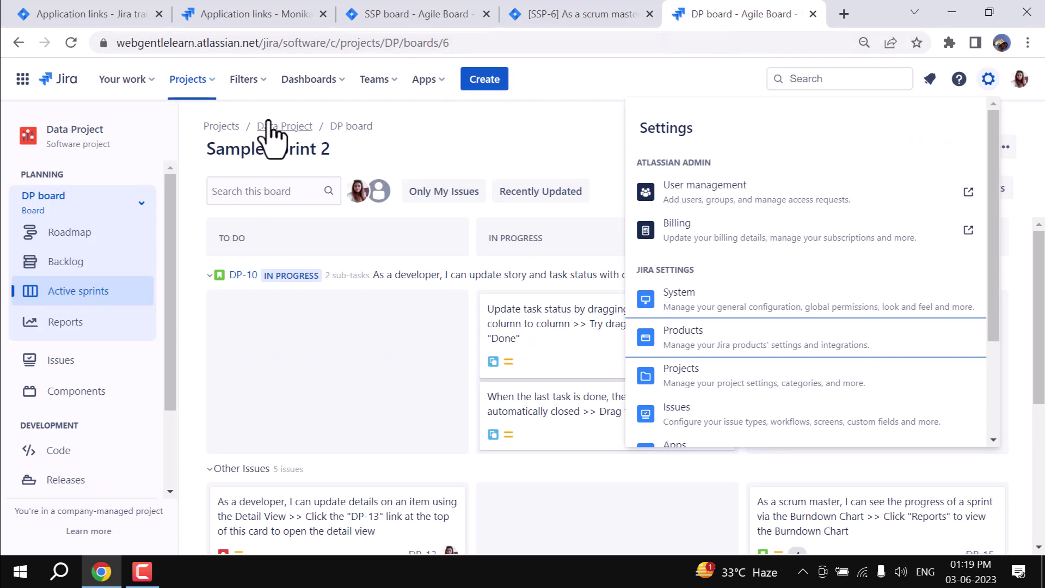
{"action": "left_click", "coordinate": [103, 266]}
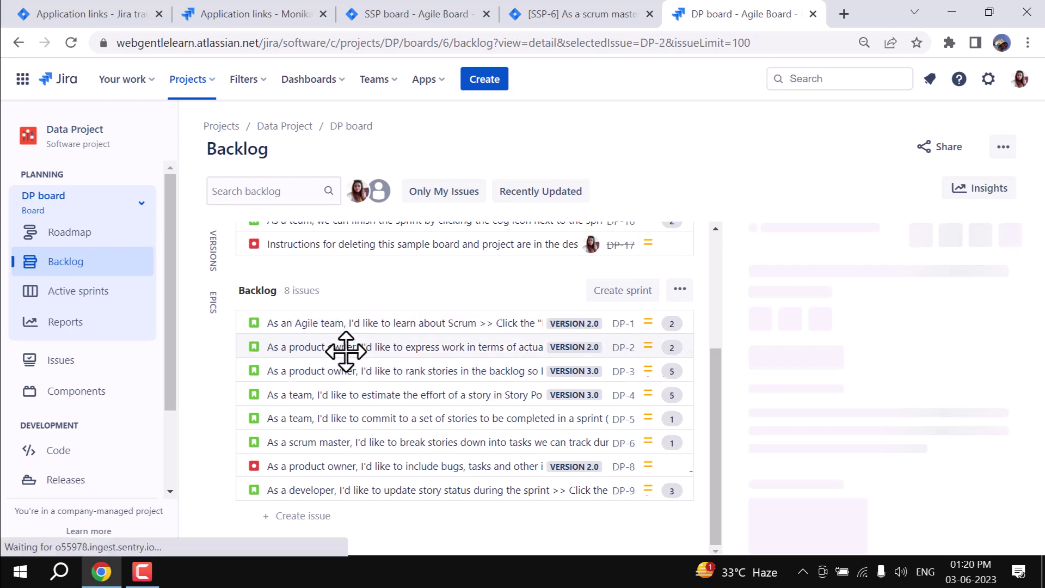
{"action": "left_click", "coordinate": [607, 17]}
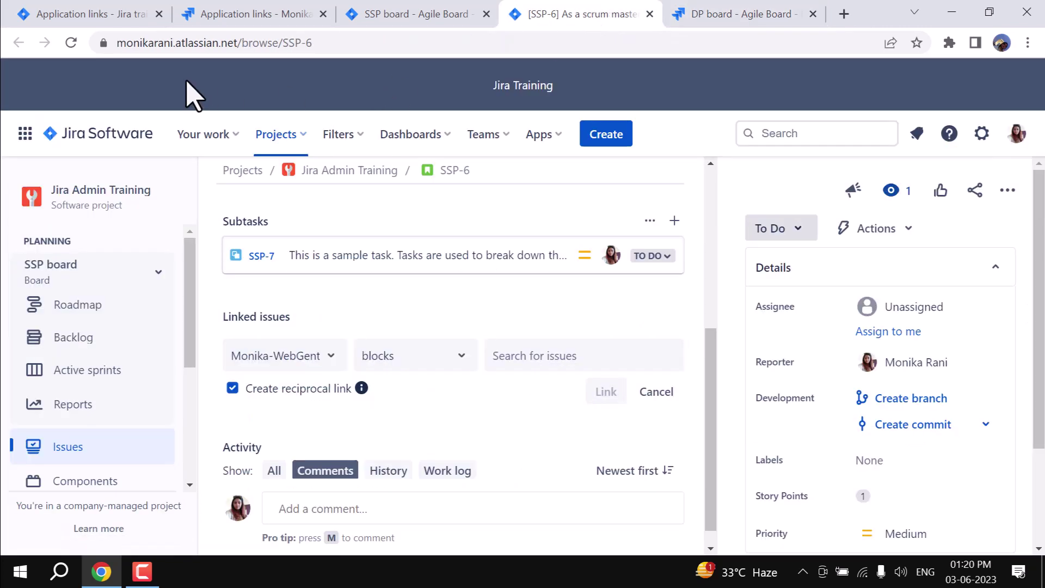
- Search the remote issues for "dp", select DP-2 and link it to SSP-6
{"action": "left_click", "coordinate": [565, 358]}
{"action": "type", "text": "d"}
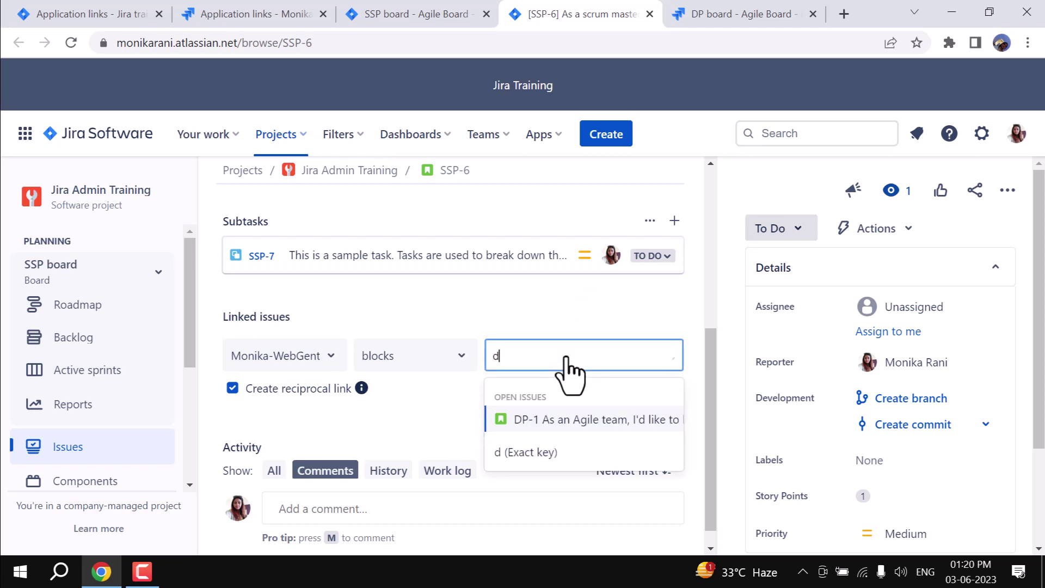
{"action": "type", "text": "p"}
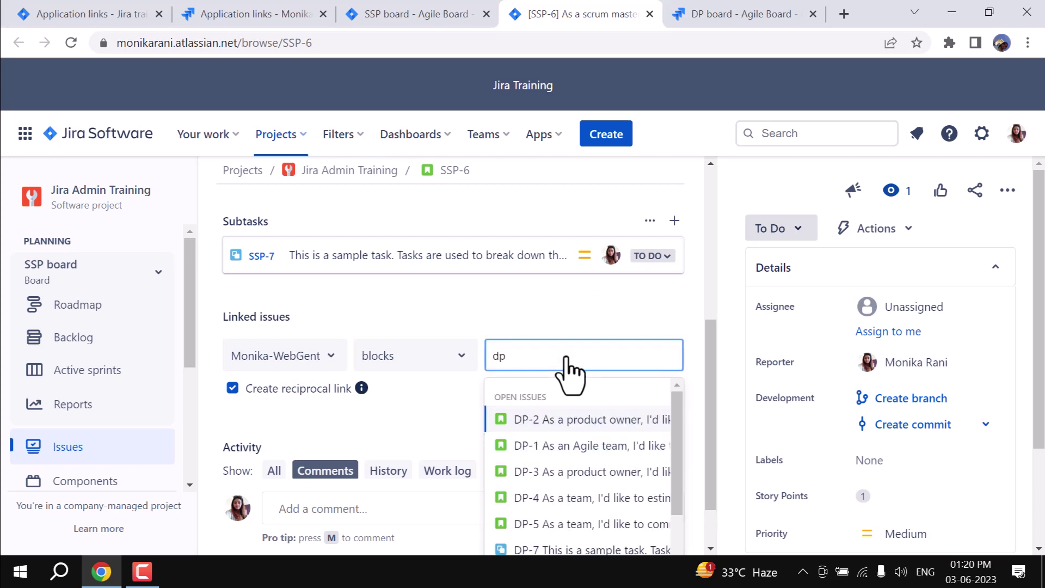
{"action": "left_click", "coordinate": [545, 425]}
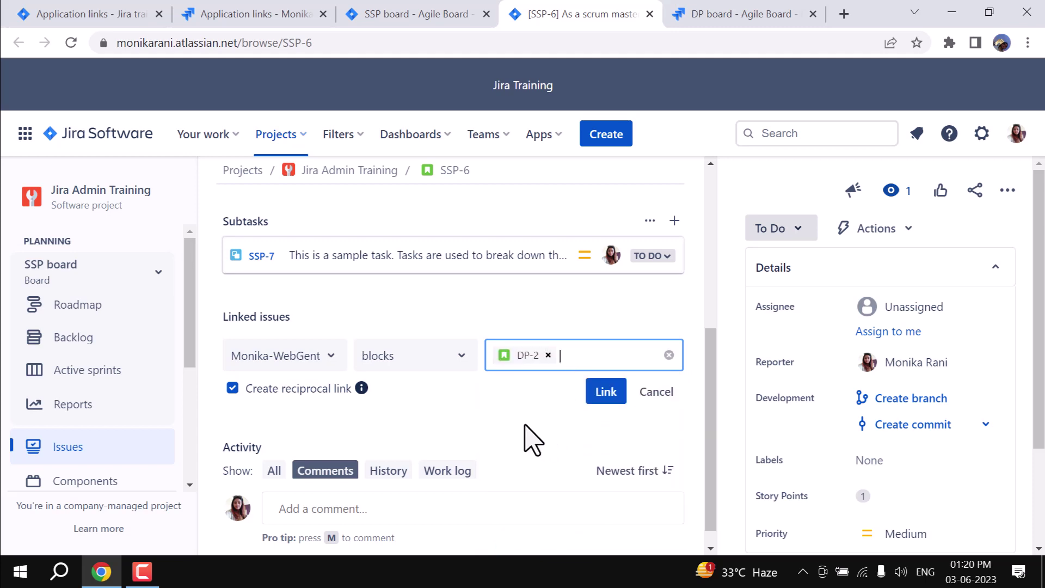
{"action": "left_click", "coordinate": [605, 396]}
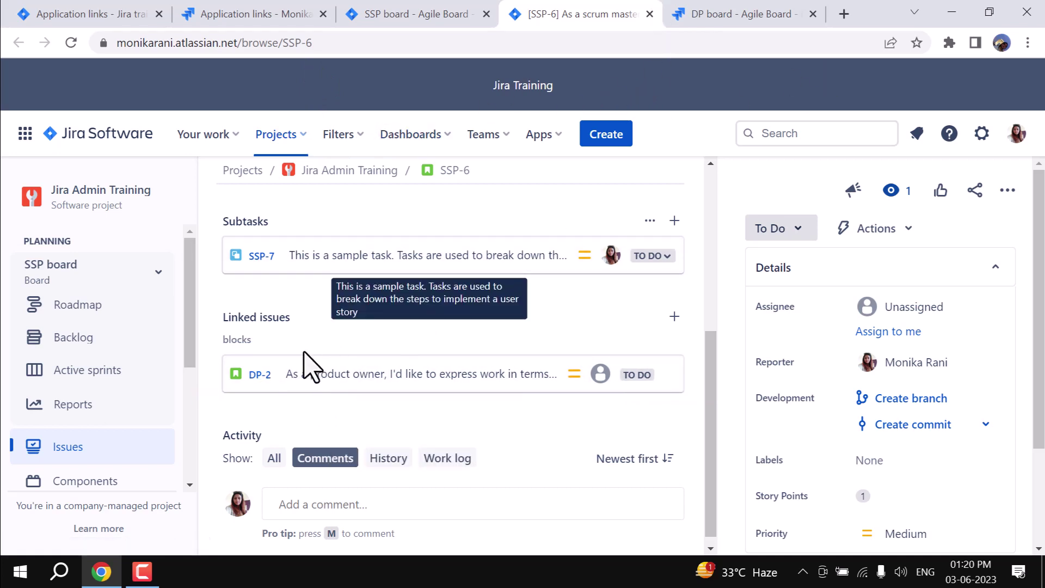
- Check the site address of SSP-6 and open the full view of DP-2 from the Data Project backlog
{"action": "left_click_drag", "start_coordinate": [322, 43], "coordinate": [154, 42]}
{"action": "left_click", "coordinate": [576, 42]}
{"action": "left_click", "coordinate": [756, 16]}
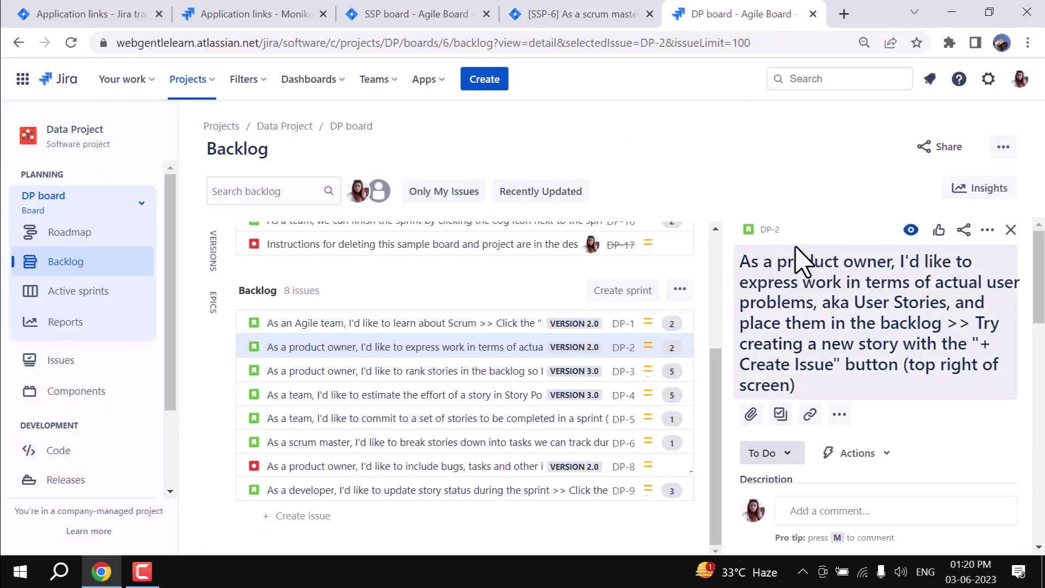
{"action": "left_click", "coordinate": [776, 233]}
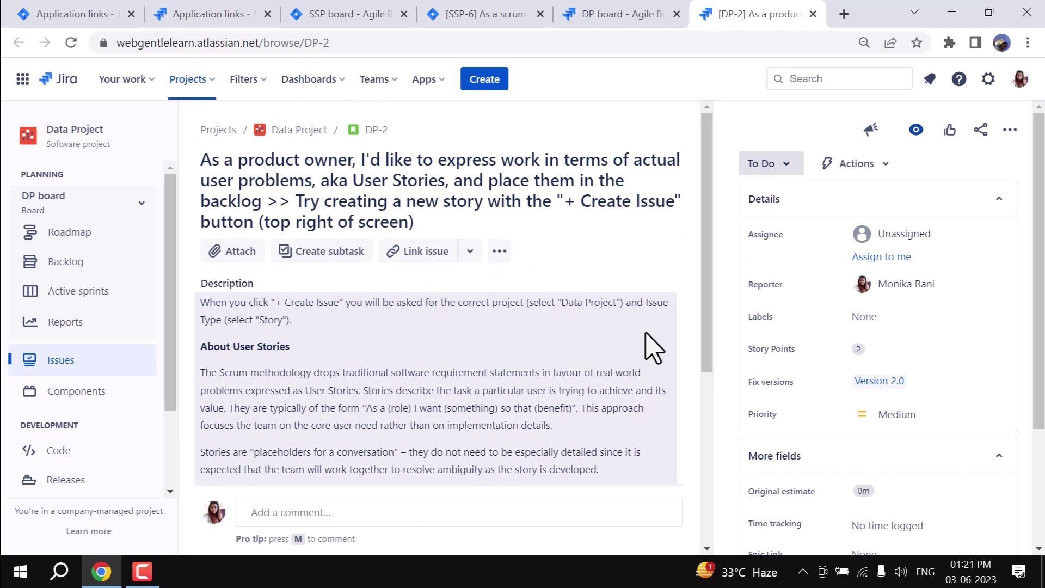
- Authenticate to the Jira Training site from DP-2's linked issues to load the SSP-6 details, and check DP-2's address
{"action": "left_click", "coordinate": [427, 253]}
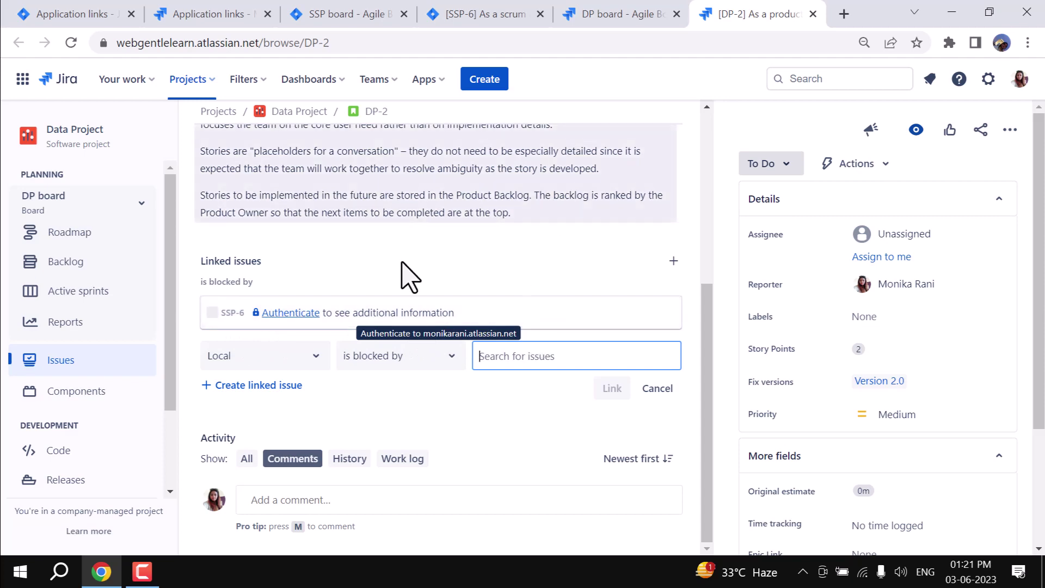
{"action": "left_click", "coordinate": [282, 313]}
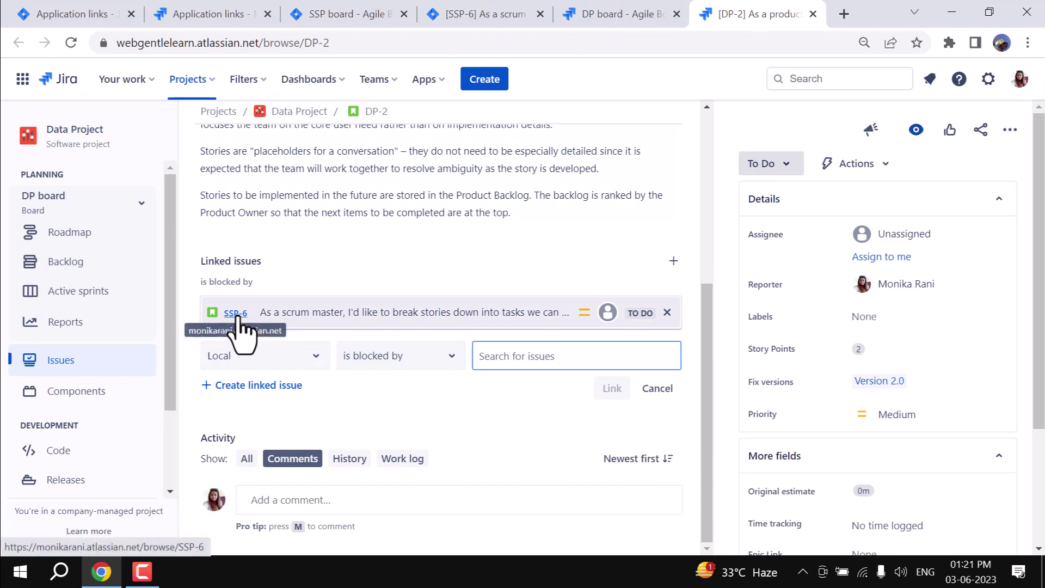
{"action": "left_click_drag", "start_coordinate": [340, 42], "coordinate": [280, 42]}
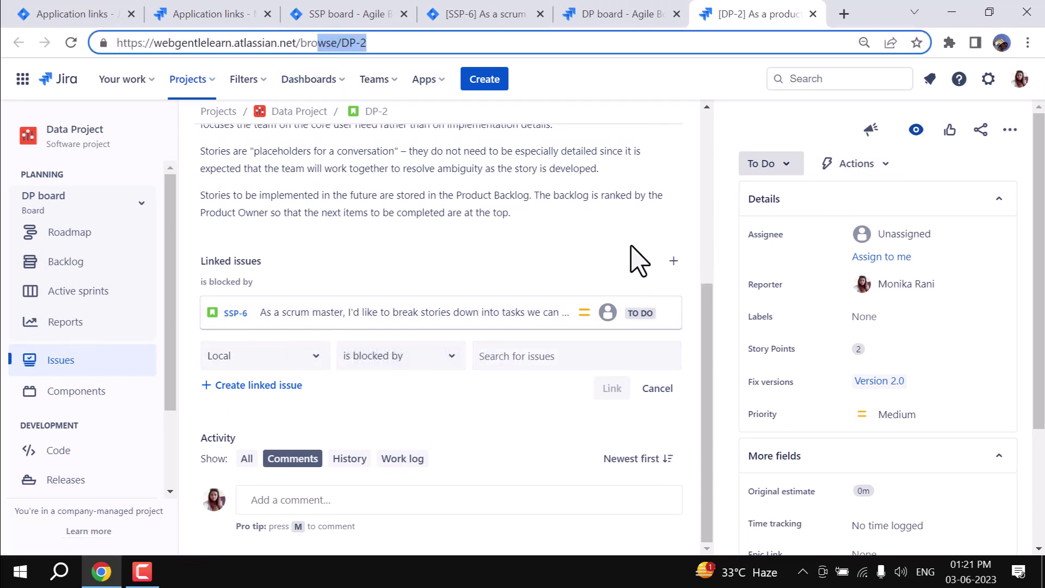
{"action": "left_click", "coordinate": [683, 113]}
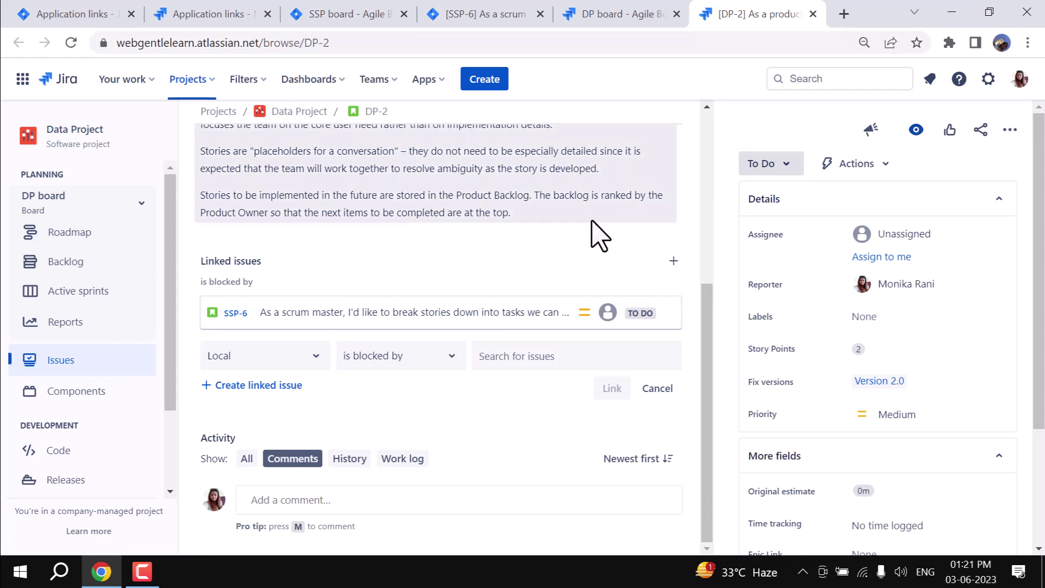
- Review the application links pages of both sites and open the DVCS accounts page on the Jira Training site
{"action": "left_click", "coordinate": [217, 14]}
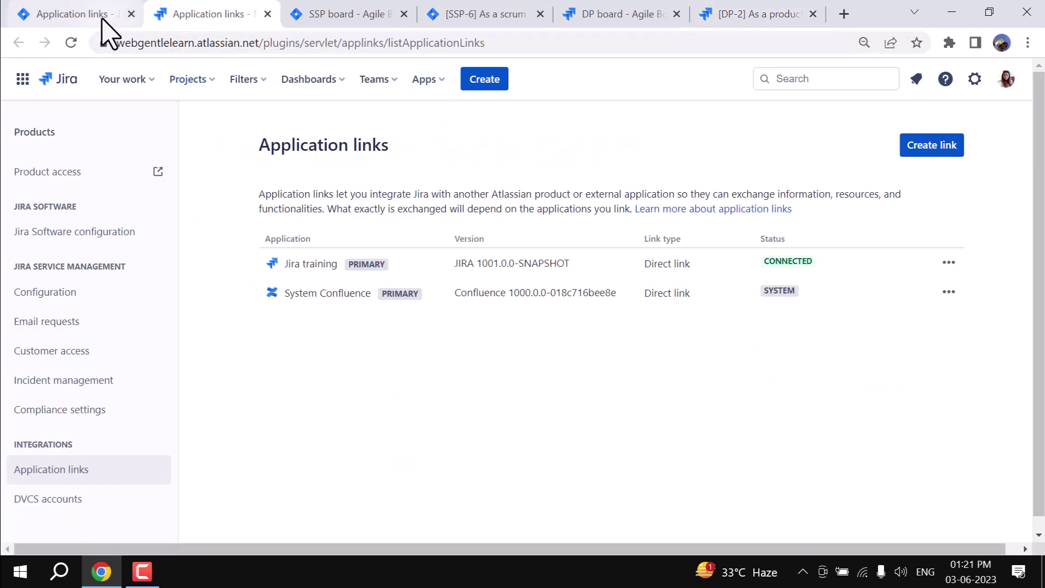
{"action": "left_click", "coordinate": [68, 14]}
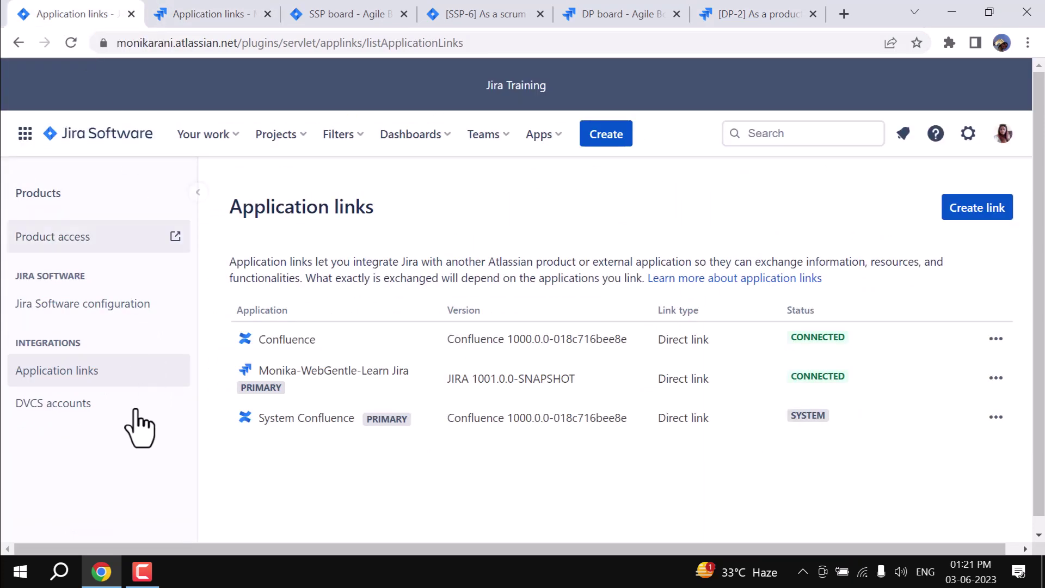
{"action": "left_click", "coordinate": [88, 409]}
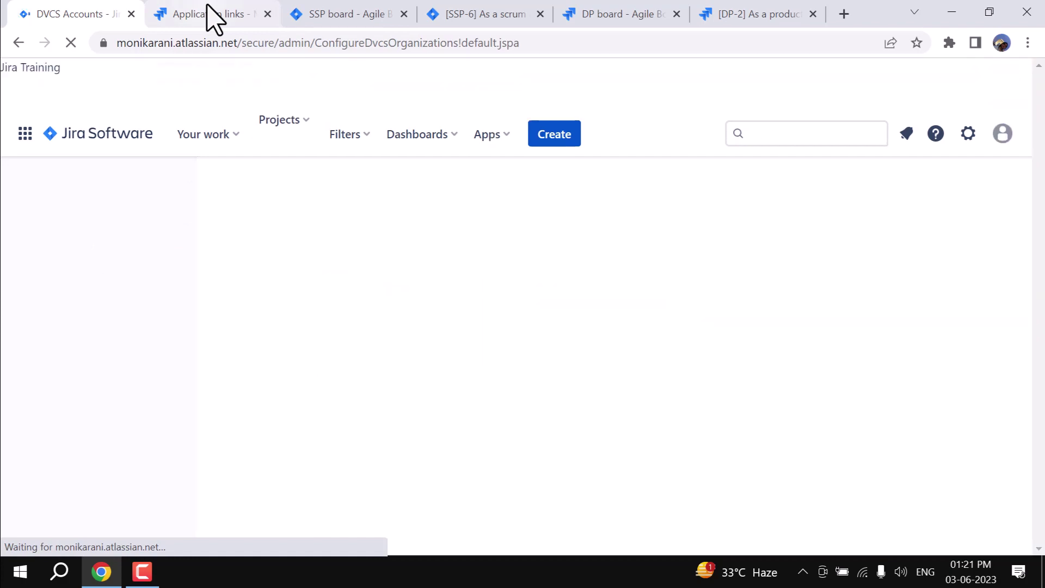
- Close the application links, board and issue tabs, keeping only the DVCS accounts page, and look over its Bitbucket Cloud information
{"action": "left_click", "coordinate": [217, 16]}
{"action": "left_click", "coordinate": [268, 14]}
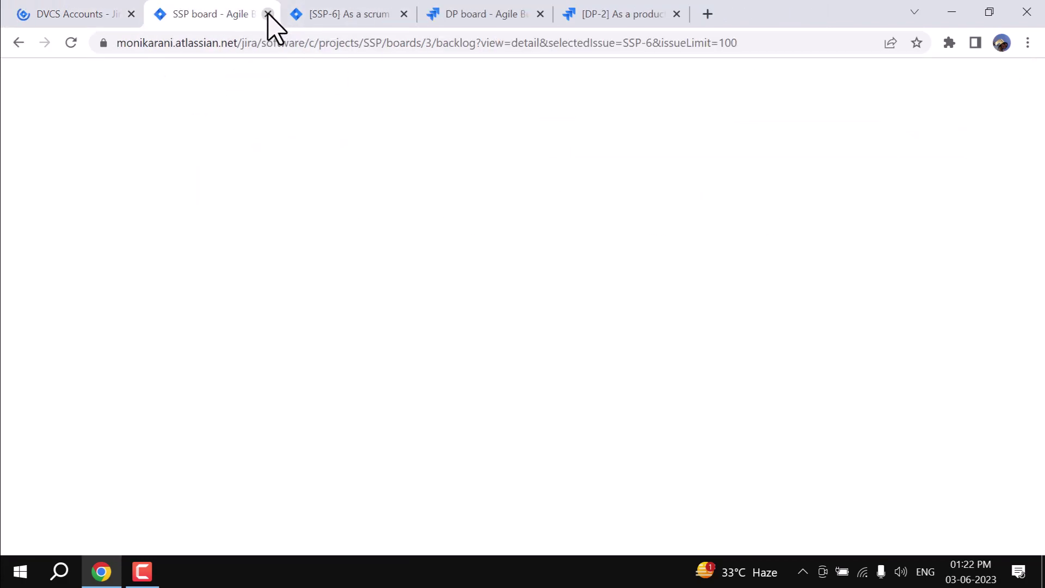
{"action": "left_click", "coordinate": [268, 13]}
{"action": "left_click", "coordinate": [268, 14]}
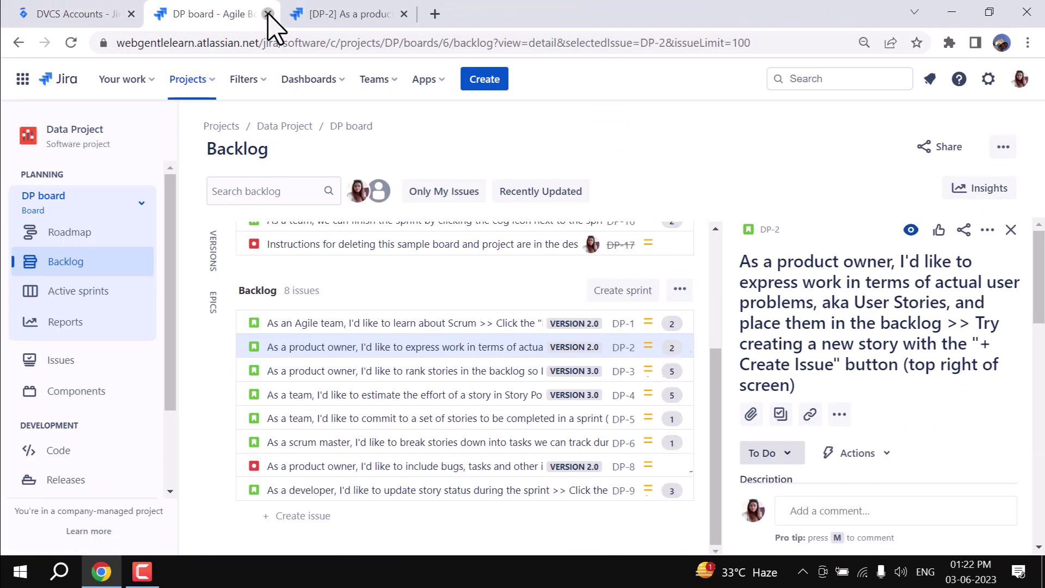
{"action": "left_click", "coordinate": [268, 14]}
{"action": "left_click", "coordinate": [267, 14]}
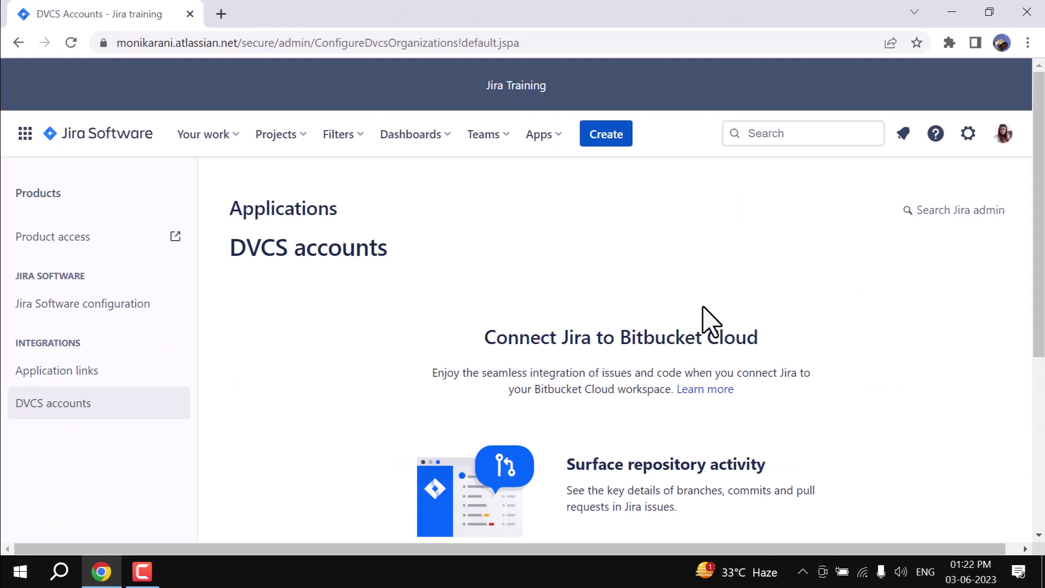
{"action": "scroll", "coordinate": [704, 320], "scroll_direction": "down", "scroll_amount": 2}
{"action": "scroll", "coordinate": [675, 326], "scroll_direction": "up", "scroll_amount": 2}
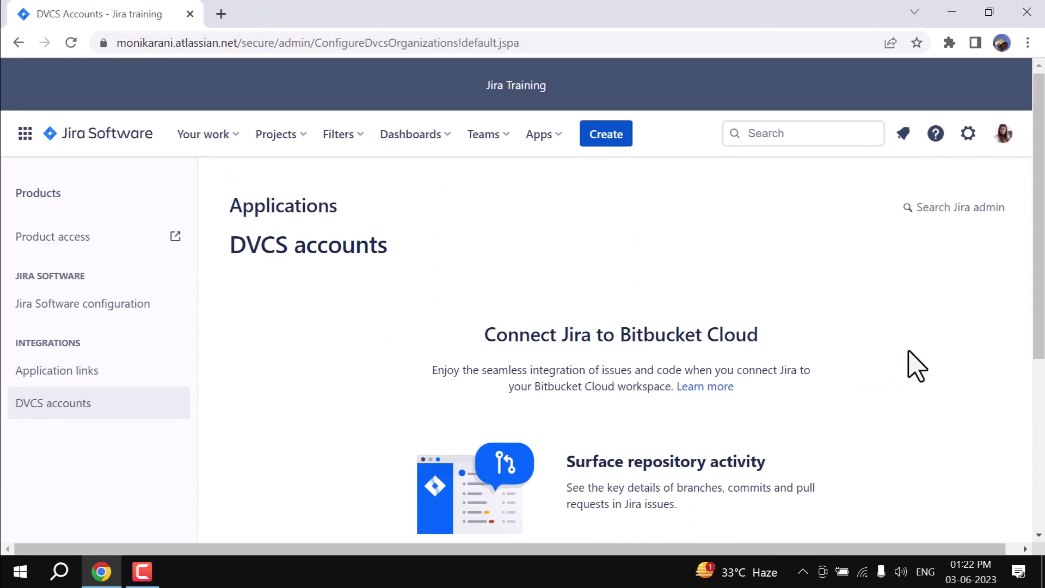
- Read through the Bitbucket Cloud information on DVCS accounts and follow the option for linking a Github.com account
{"action": "scroll", "coordinate": [909, 359], "scroll_direction": "down", "scroll_amount": 2}
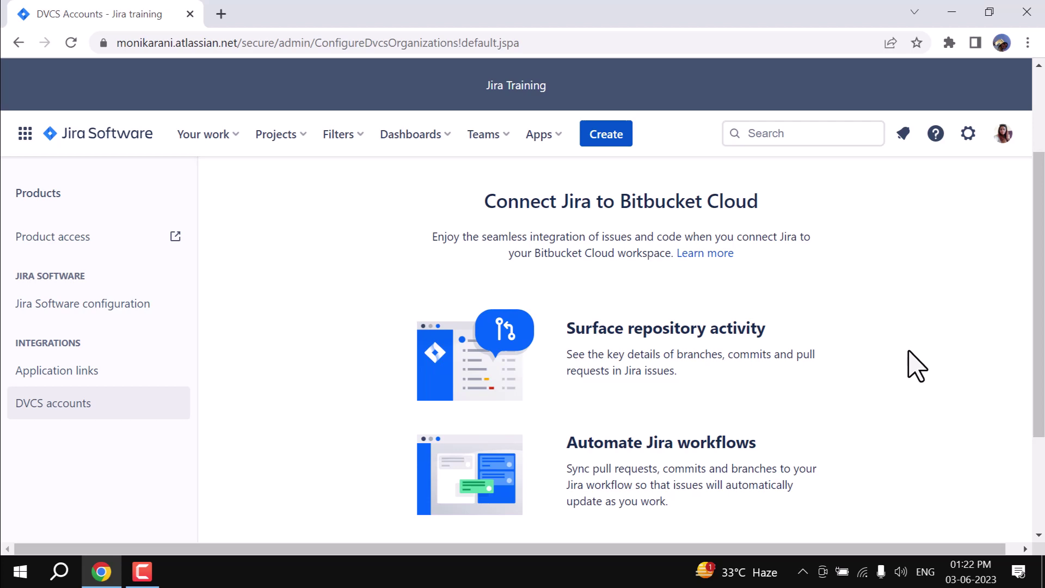
{"action": "scroll", "coordinate": [762, 435], "scroll_direction": "down", "scroll_amount": 3}
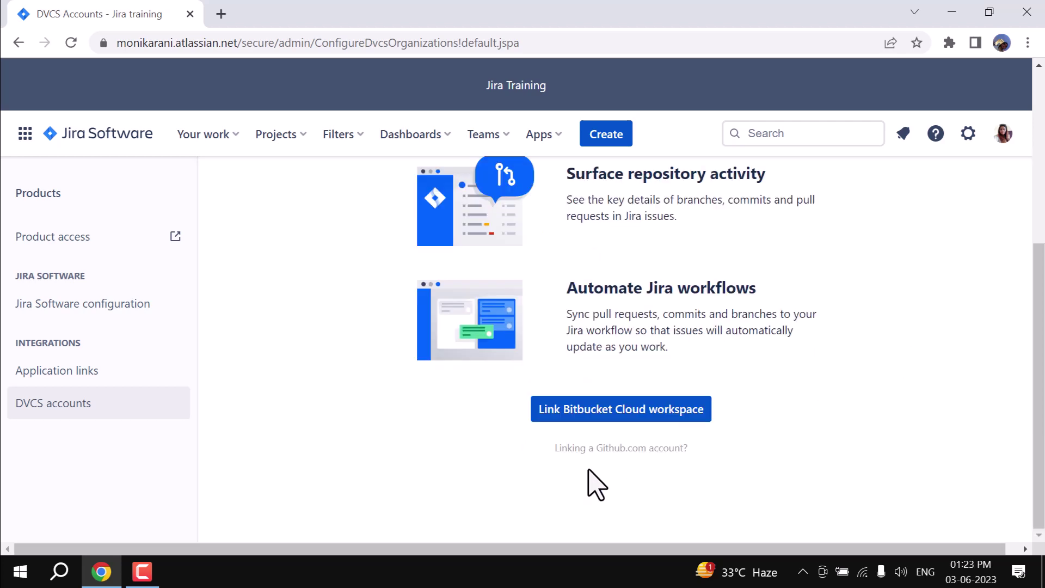
{"action": "left_click", "coordinate": [634, 452]}
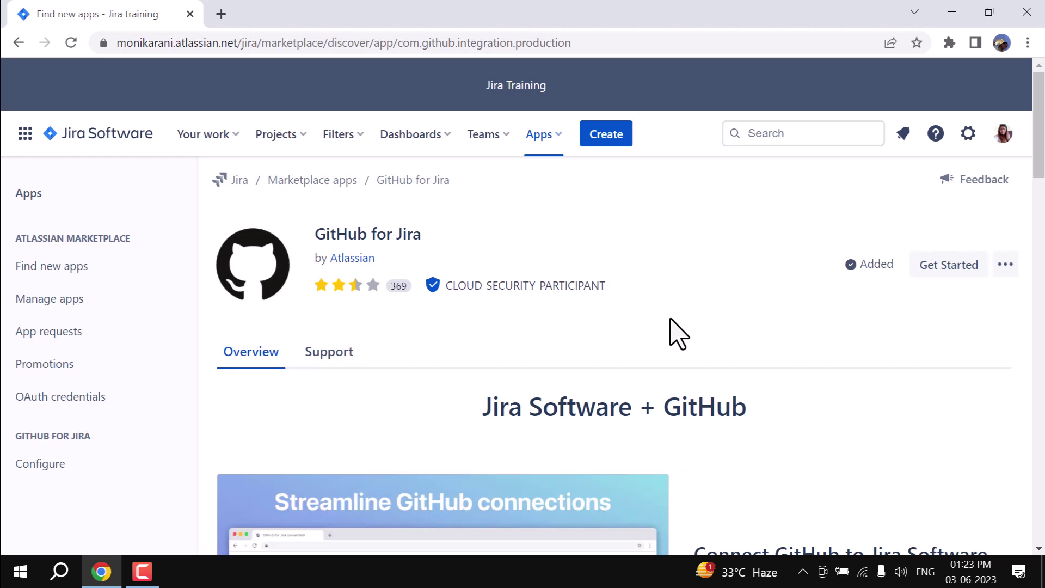
- Look over the GitHub for Jira app overview and open the app's configuration page
{"action": "scroll", "coordinate": [674, 333], "scroll_direction": "down", "scroll_amount": 2}
{"action": "scroll", "coordinate": [675, 333], "scroll_direction": "up", "scroll_amount": 2}
{"action": "left_click_drag", "start_coordinate": [325, 238], "coordinate": [531, 259]}
{"action": "left_click", "coordinate": [671, 287]}
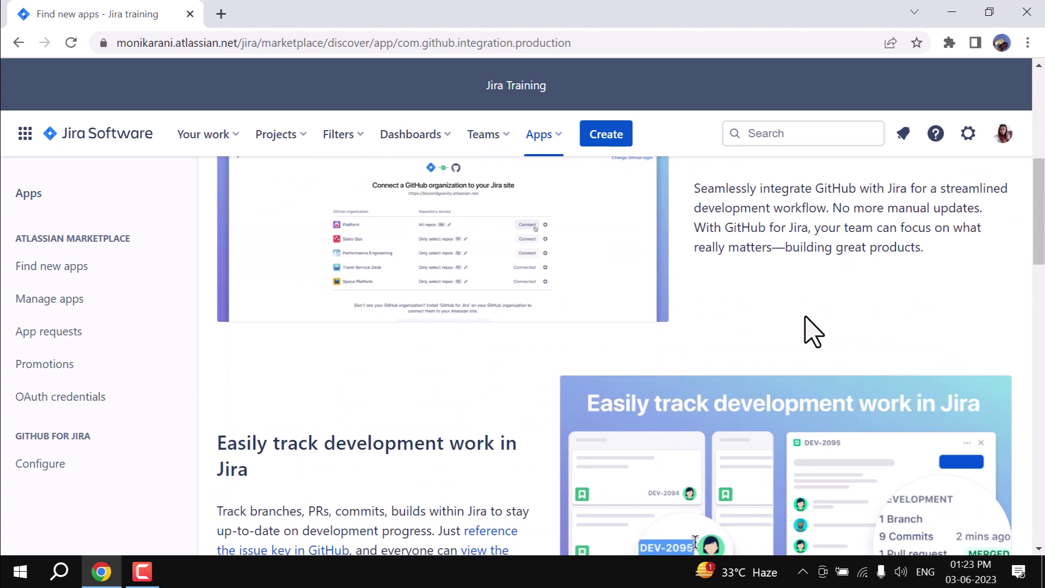
{"action": "scroll", "coordinate": [805, 326], "scroll_direction": "down", "scroll_amount": 15}
{"action": "scroll", "coordinate": [808, 332], "scroll_direction": "up", "scroll_amount": 20}
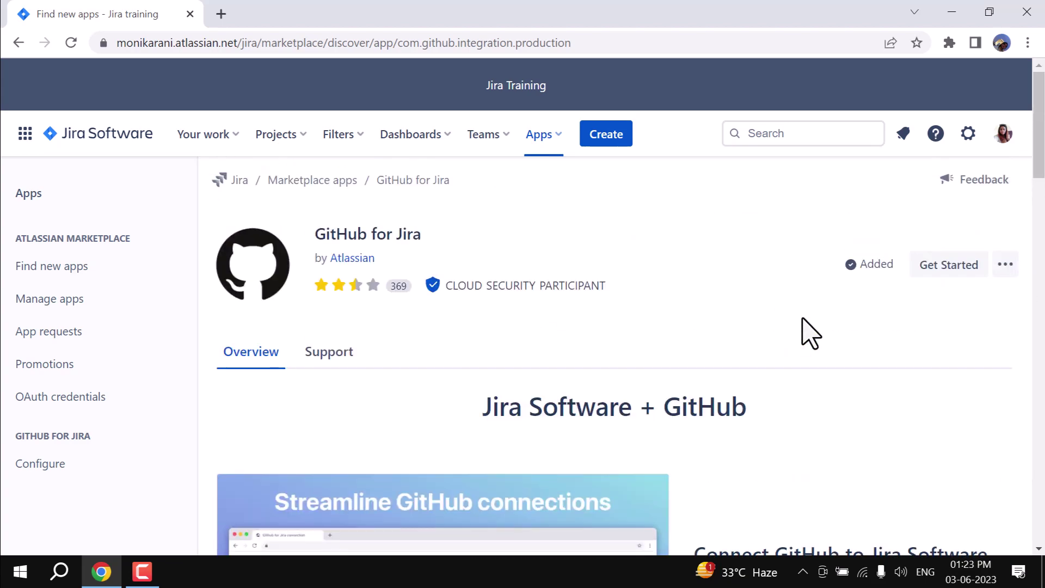
{"action": "left_click", "coordinate": [34, 466]}
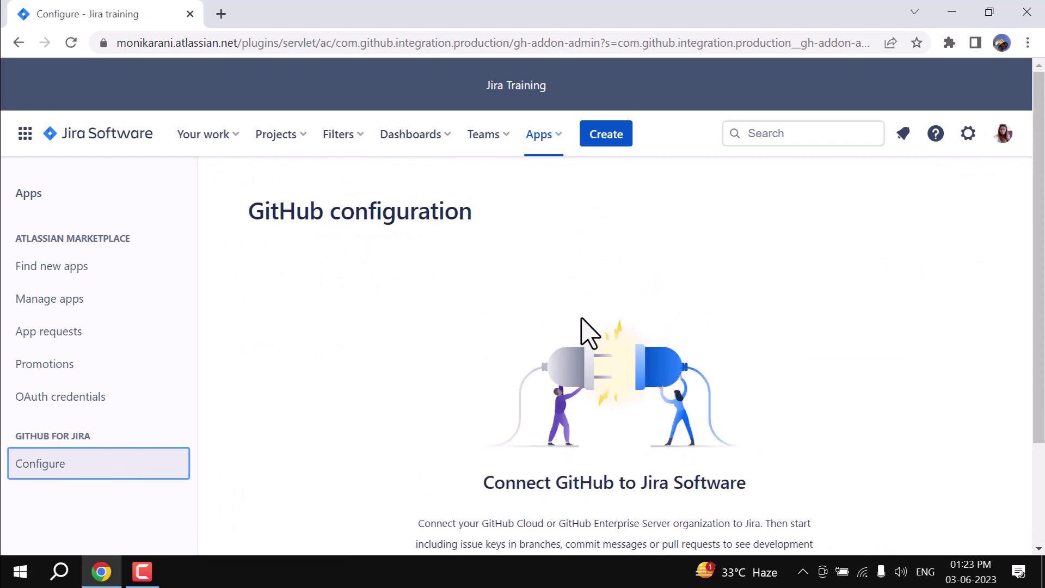
- Open the Jira Admin Training (SSP) project in a new tab and go to its backlog
{"action": "left_click", "coordinate": [294, 141]}
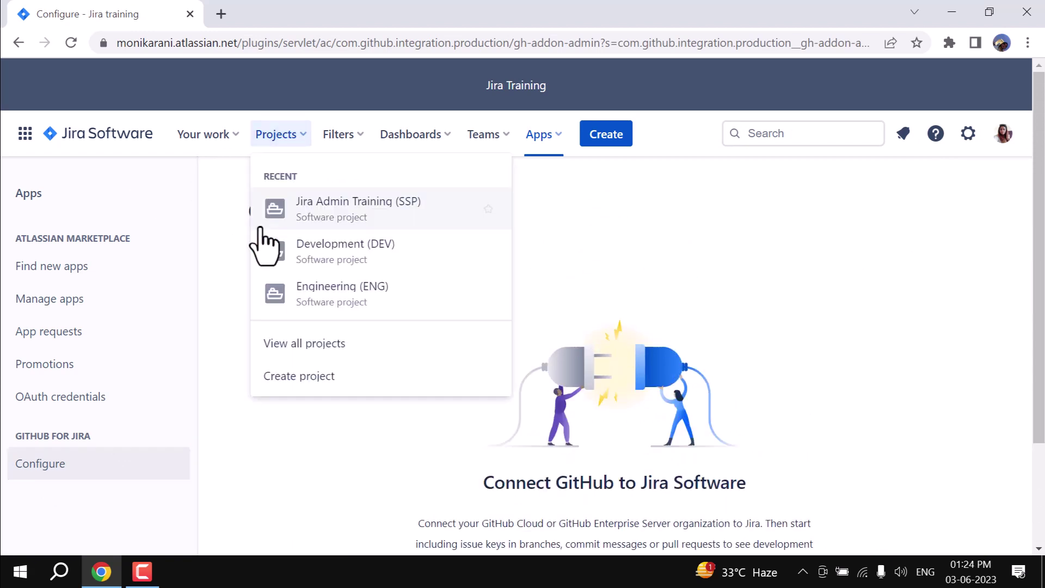
{"action": "right_click", "coordinate": [343, 216]}
{"action": "left_click", "coordinate": [395, 229]}
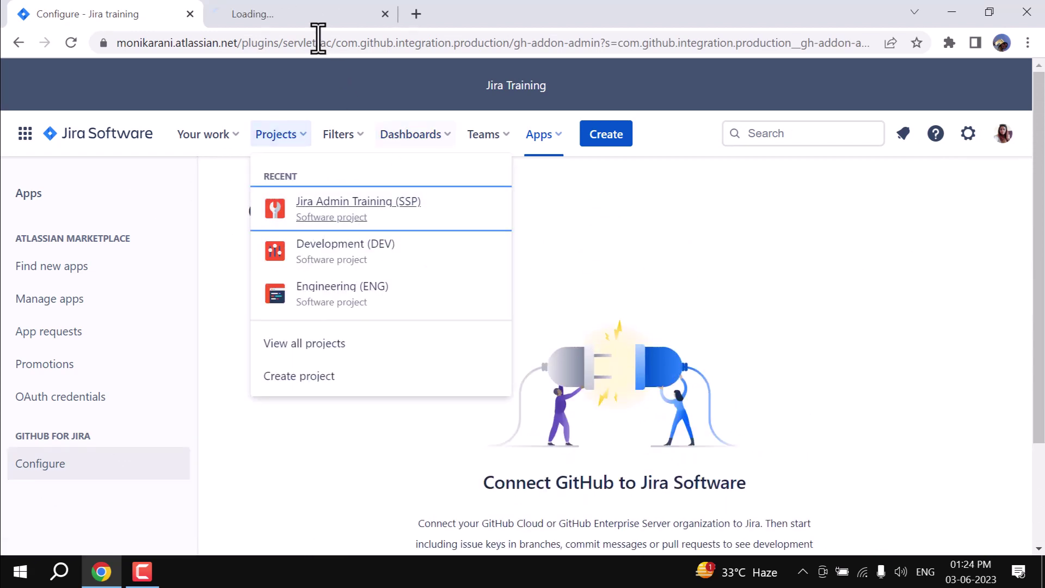
{"action": "left_click", "coordinate": [300, 14]}
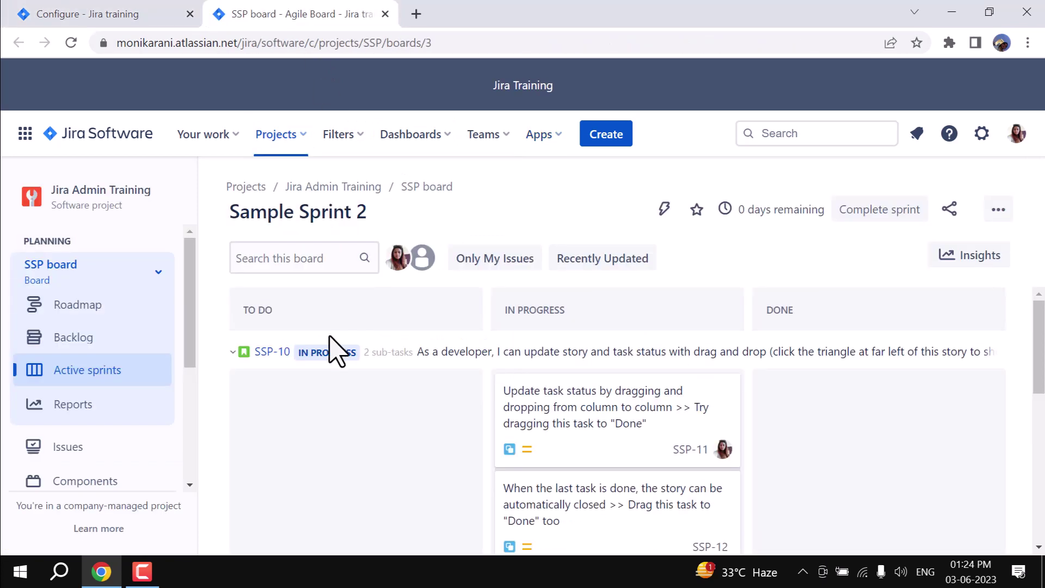
{"action": "left_click", "coordinate": [114, 348]}
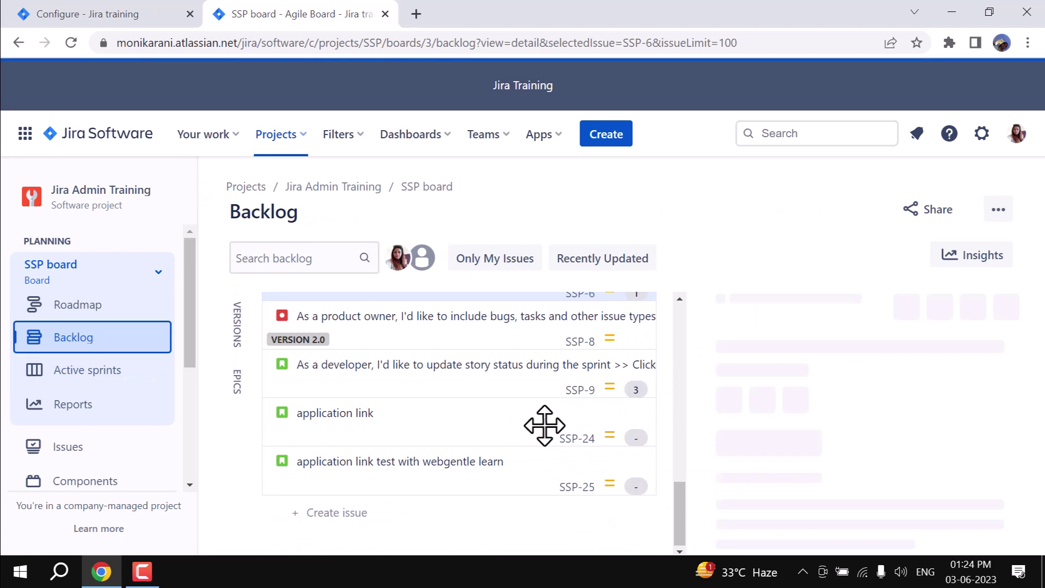
- Select SSP-5 in the backlog and open its full issue view in a new tab
{"action": "scroll", "coordinate": [544, 425], "scroll_direction": "up", "scroll_amount": 3}
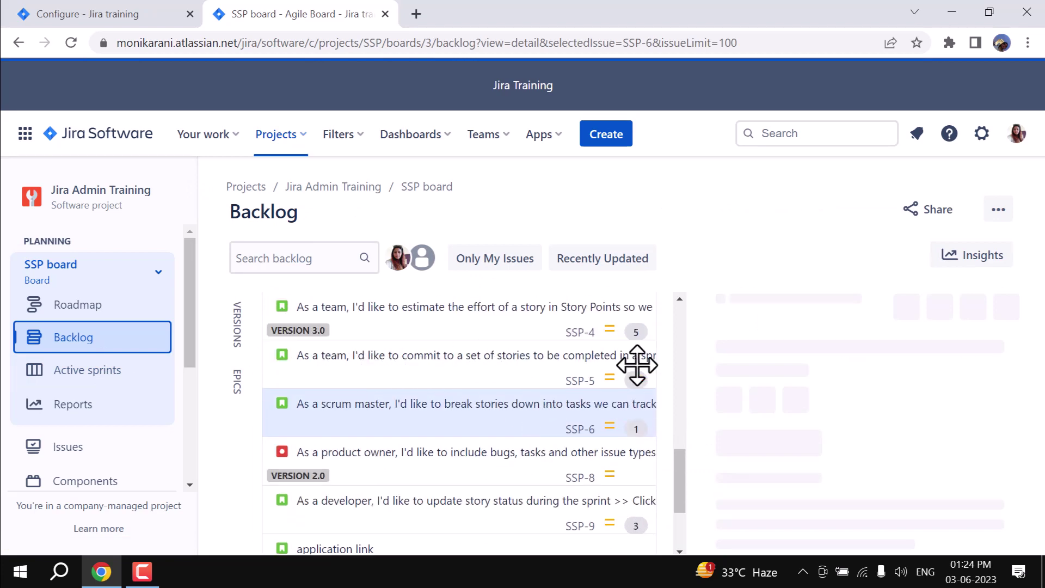
{"action": "left_click", "coordinate": [595, 381]}
{"action": "left_click", "coordinate": [447, 434]}
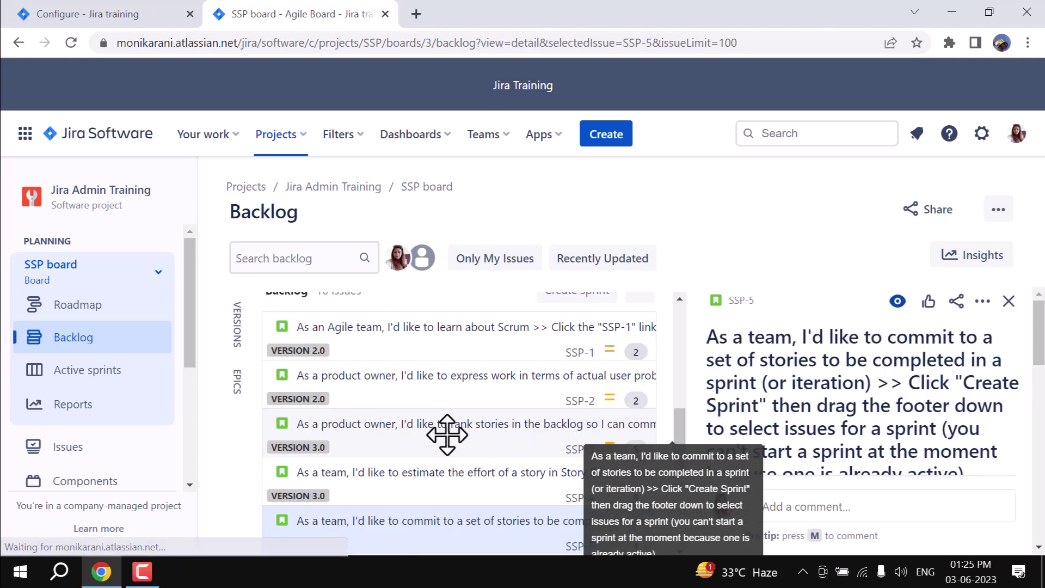
{"action": "right_click", "coordinate": [744, 306]}
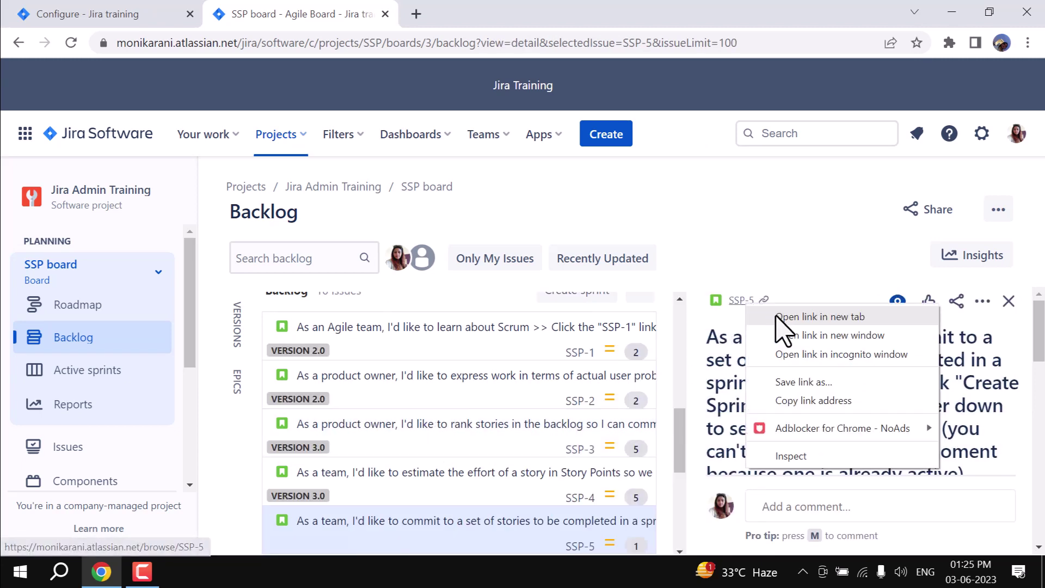
{"action": "left_click", "coordinate": [784, 315]}
{"action": "left_click", "coordinate": [492, 13]}
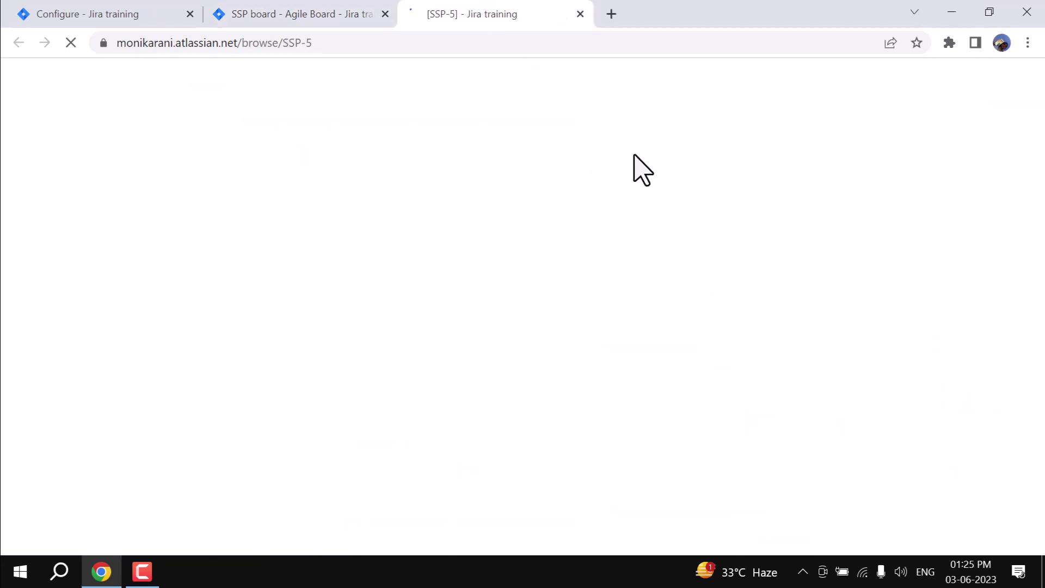
- Expand the additional fields of SSP-5 and review all of the issue's detail fields
{"action": "scroll", "coordinate": [970, 444], "scroll_direction": "down", "scroll_amount": 1}
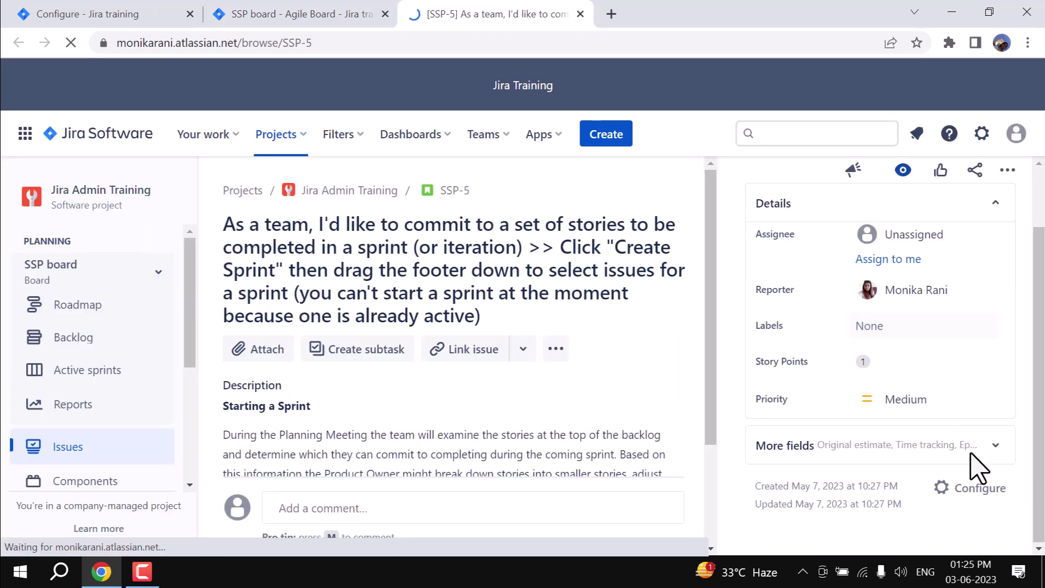
{"action": "left_click", "coordinate": [994, 452]}
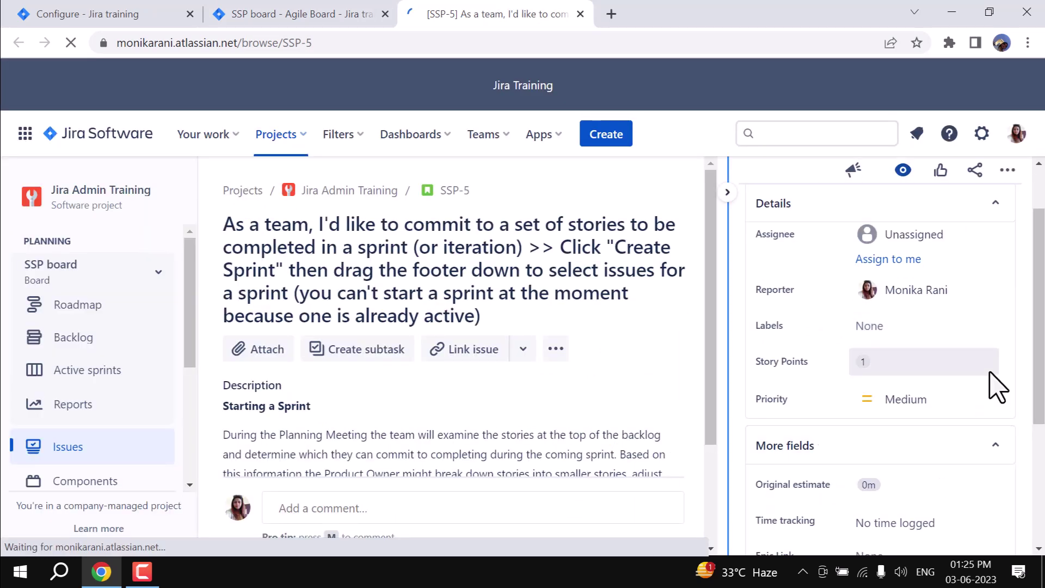
{"action": "scroll", "coordinate": [995, 385], "scroll_direction": "down", "scroll_amount": 3}
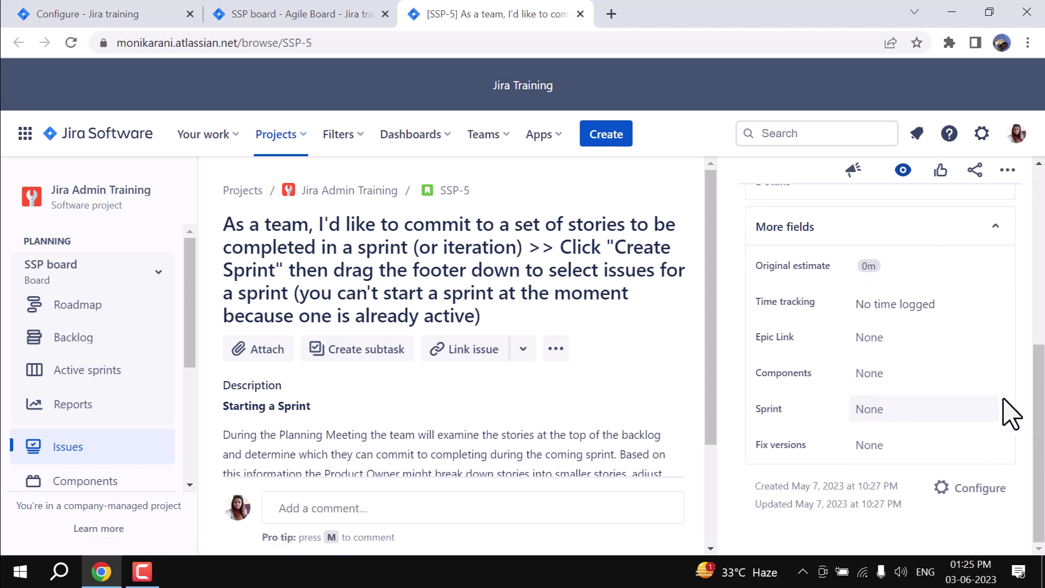
{"action": "scroll", "coordinate": [980, 445], "scroll_direction": "up", "scroll_amount": 2}
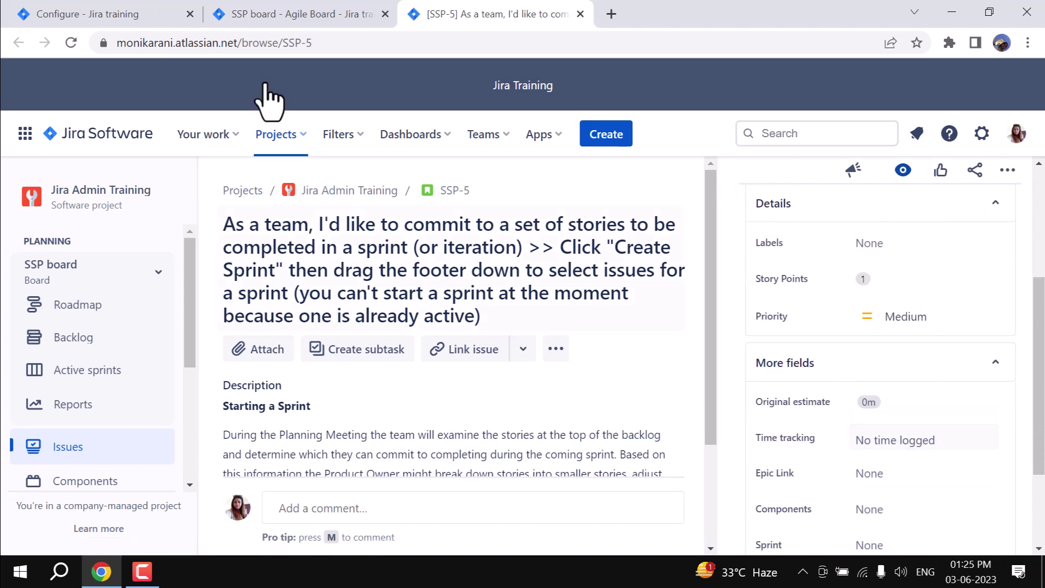
- Return to the GitHub configuration page and start connecting a GitHub organization to Jira Software
{"action": "left_click", "coordinate": [280, 15]}
{"action": "left_click", "coordinate": [115, 19]}
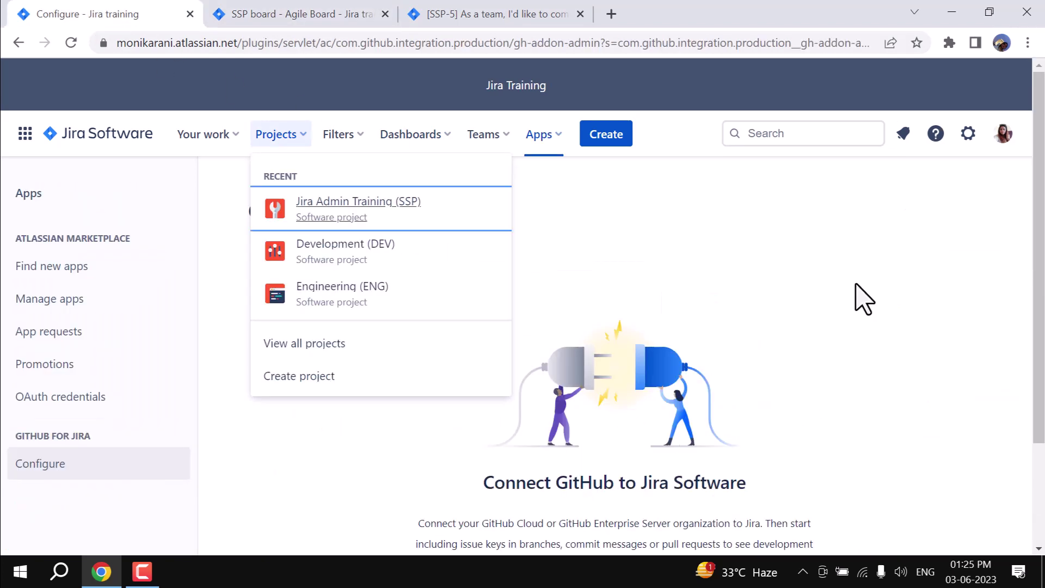
{"action": "left_click", "coordinate": [1003, 315]}
{"action": "scroll", "coordinate": [949, 378], "scroll_direction": "down", "scroll_amount": 2}
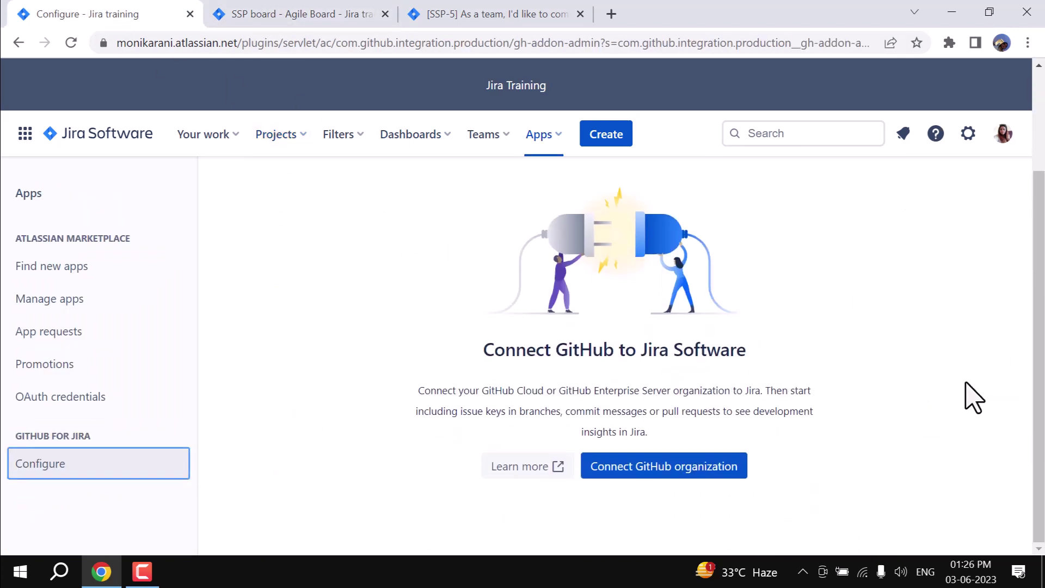
{"action": "left_click", "coordinate": [642, 466]}
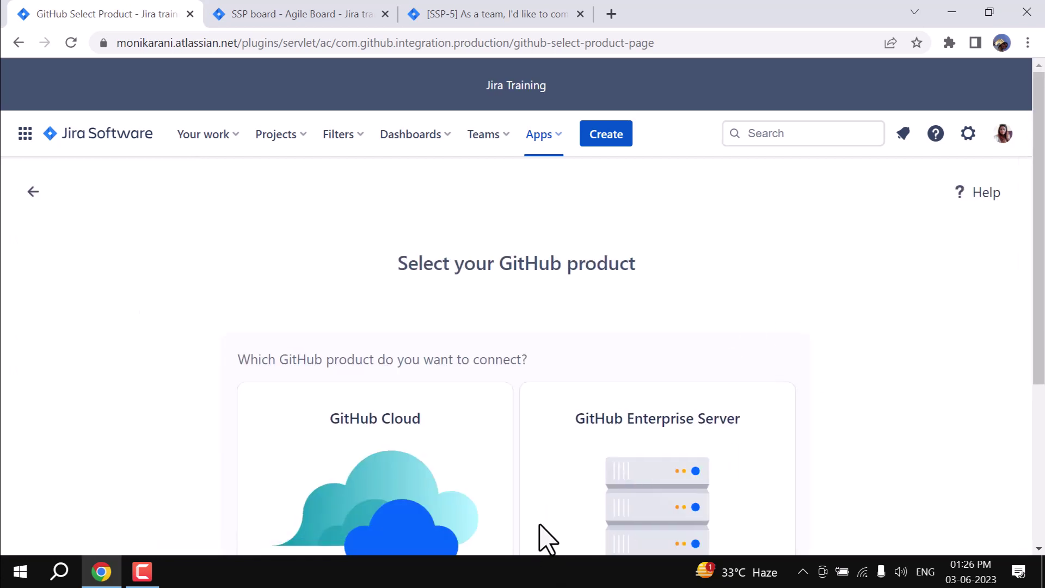
- Choose GitHub Cloud as the GitHub product to connect and continue to the organization list
{"action": "scroll", "coordinate": [872, 380], "scroll_direction": "down", "scroll_amount": 2}
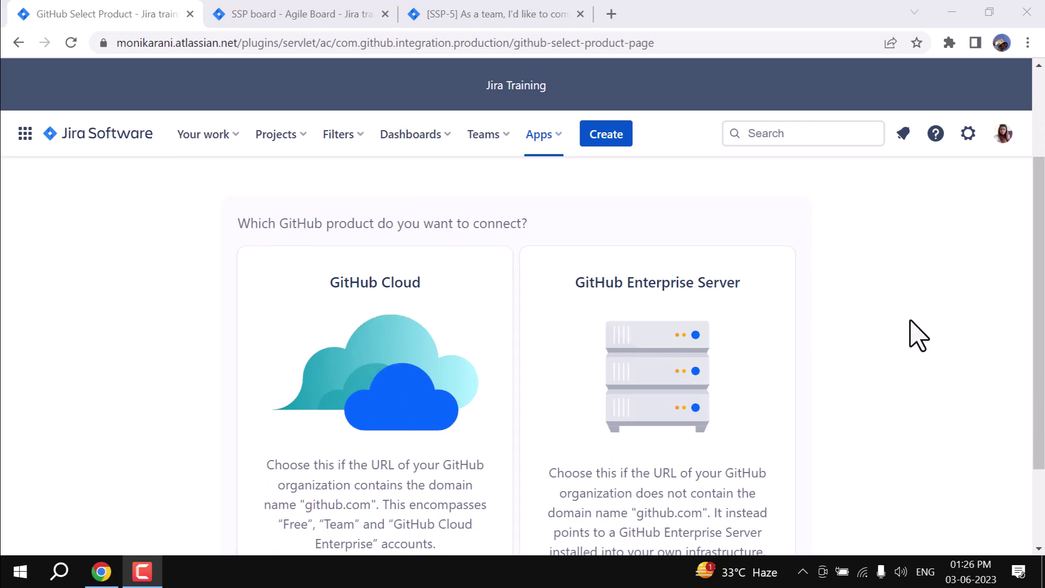
{"action": "scroll", "coordinate": [916, 334], "scroll_direction": "down", "scroll_amount": 2}
{"action": "left_click", "coordinate": [339, 283]}
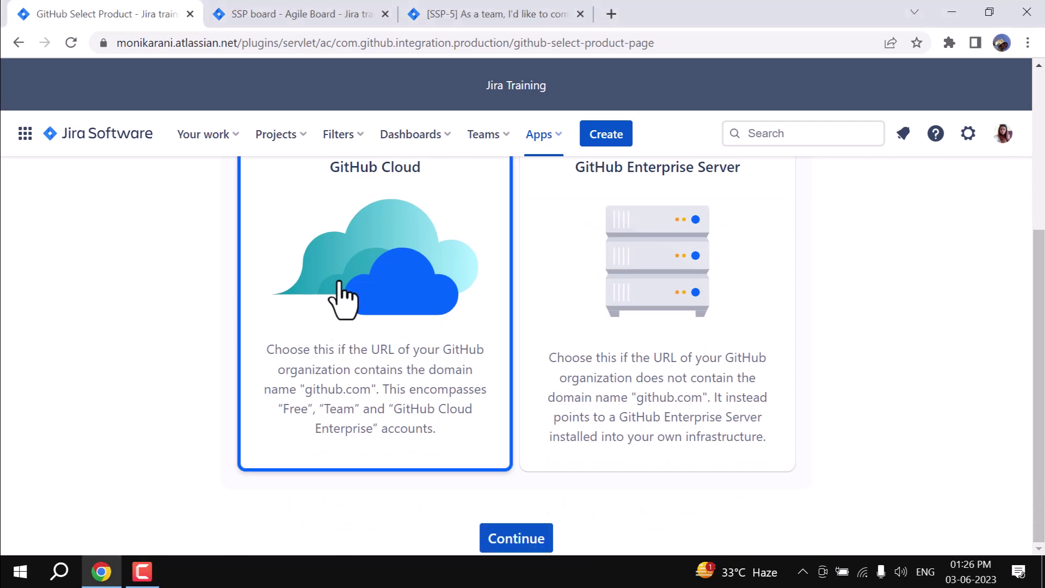
{"action": "scroll", "coordinate": [430, 413], "scroll_direction": "up", "scroll_amount": 2}
{"action": "scroll", "coordinate": [431, 411], "scroll_direction": "down", "scroll_amount": 2}
{"action": "left_click", "coordinate": [517, 540]}
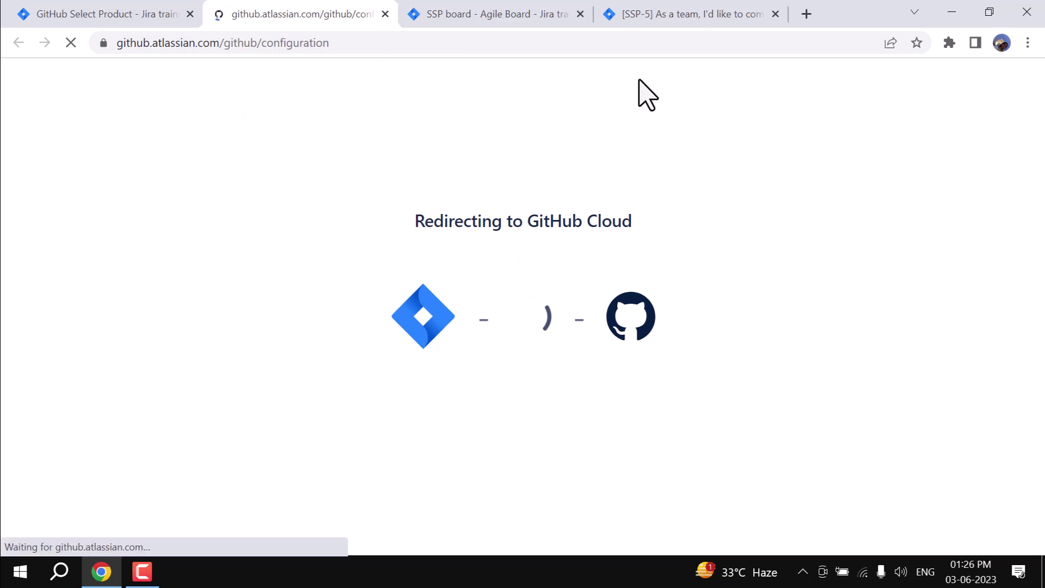
- Connect the listed GitHub organization to the Jira Training site
{"action": "left_click_drag", "start_coordinate": [315, 217], "coordinate": [742, 232]}
{"action": "left_click", "coordinate": [865, 231]}
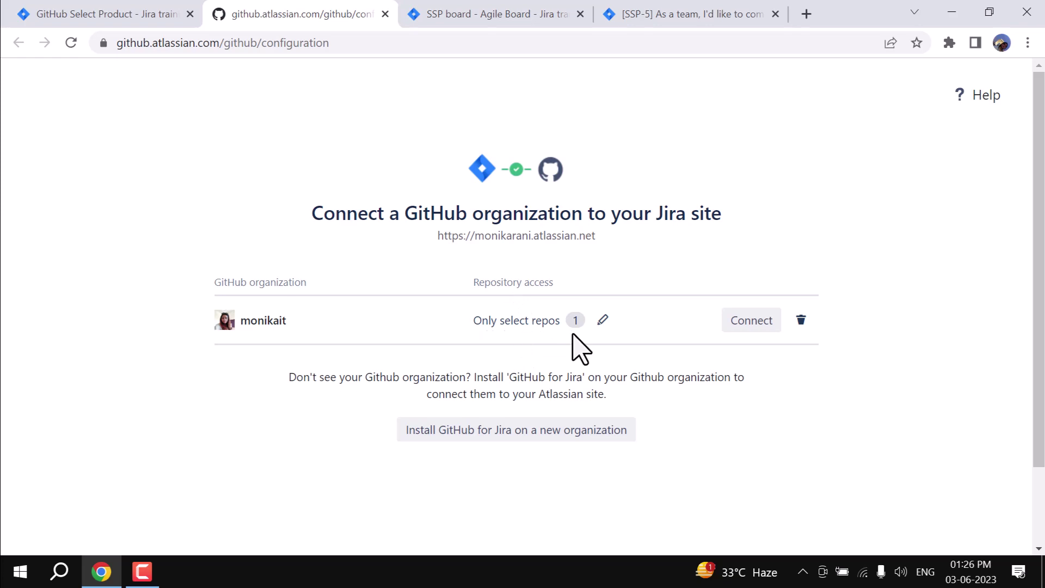
{"action": "left_click", "coordinate": [751, 325]}
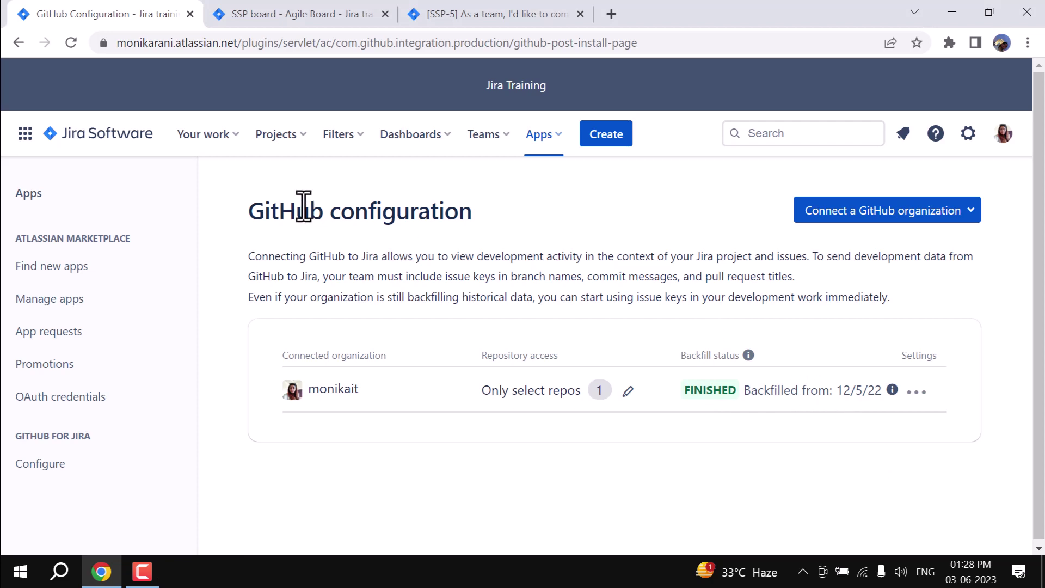
- Check the GitHub configuration page, then reload SSP-5 to examine its development options
{"action": "left_click_drag", "start_coordinate": [253, 214], "coordinate": [469, 212]}
{"action": "left_click", "coordinate": [504, 15]}
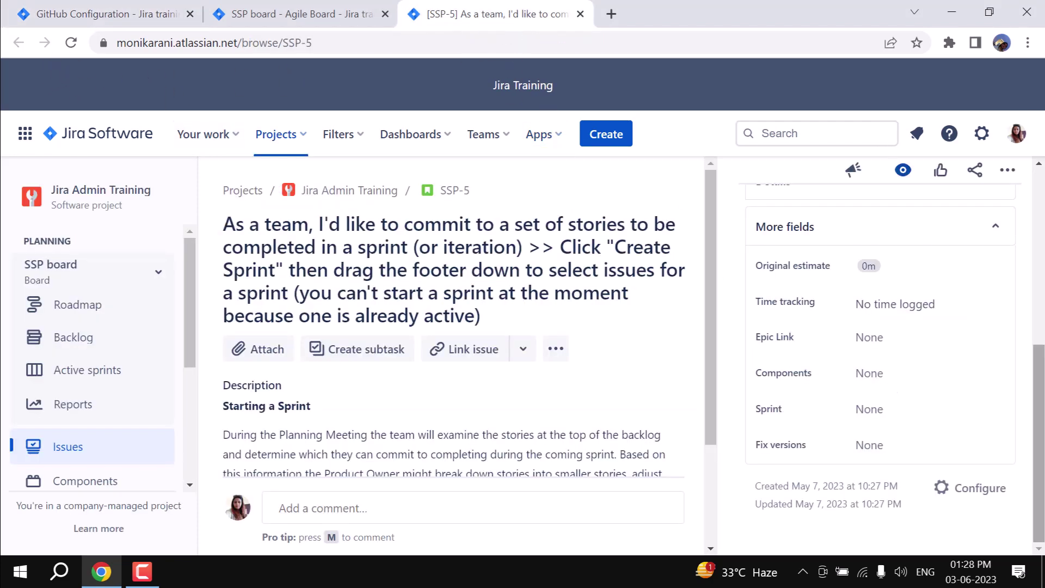
{"action": "left_click", "coordinate": [70, 43]}
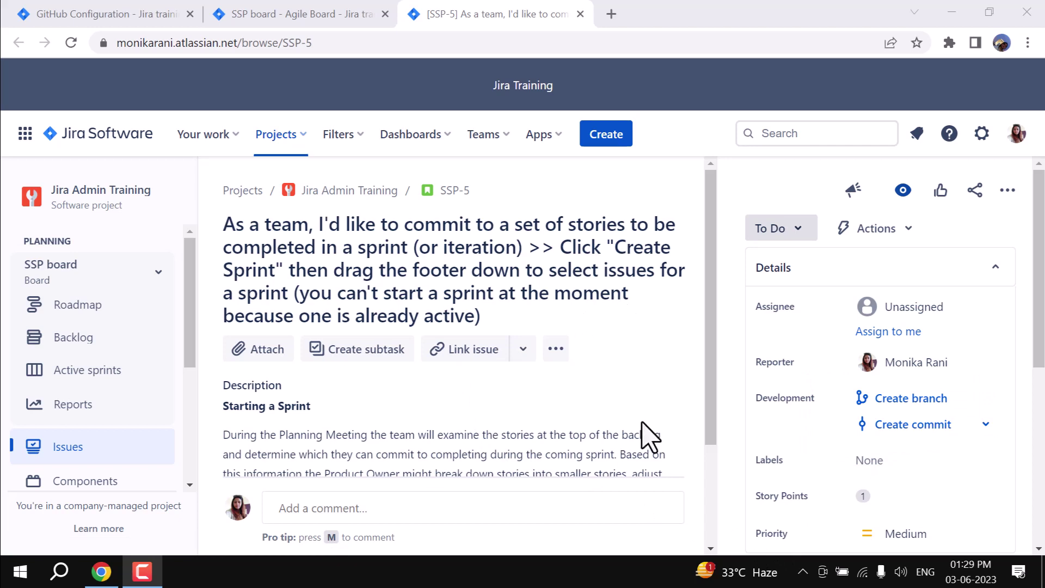
- Return to the GitHub configuration page and look through the Jira settings categories down to Apps
{"action": "left_click", "coordinate": [106, 14]}
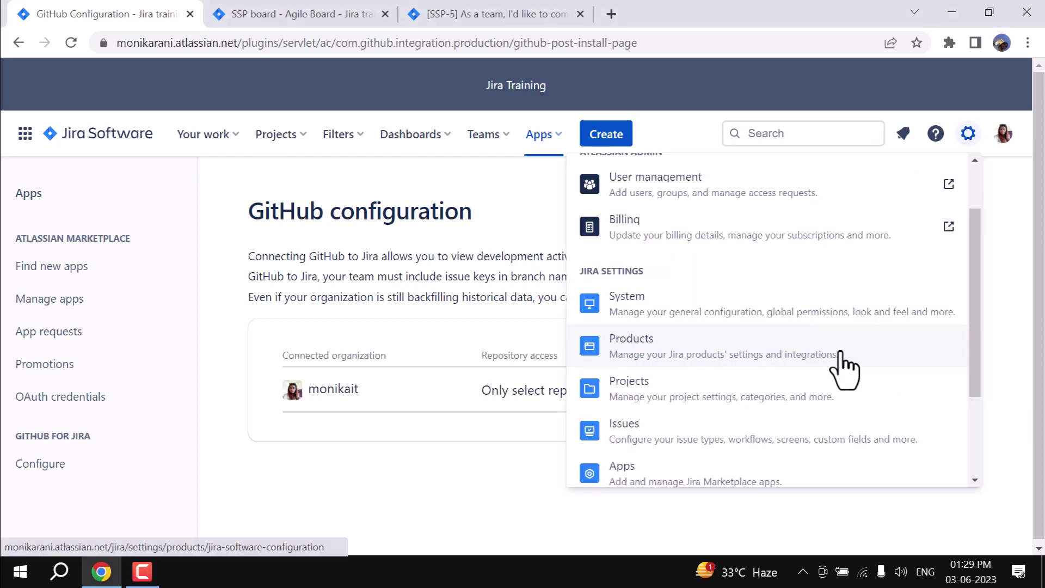
{"action": "scroll", "coordinate": [843, 355], "scroll_direction": "down", "scroll_amount": 2}
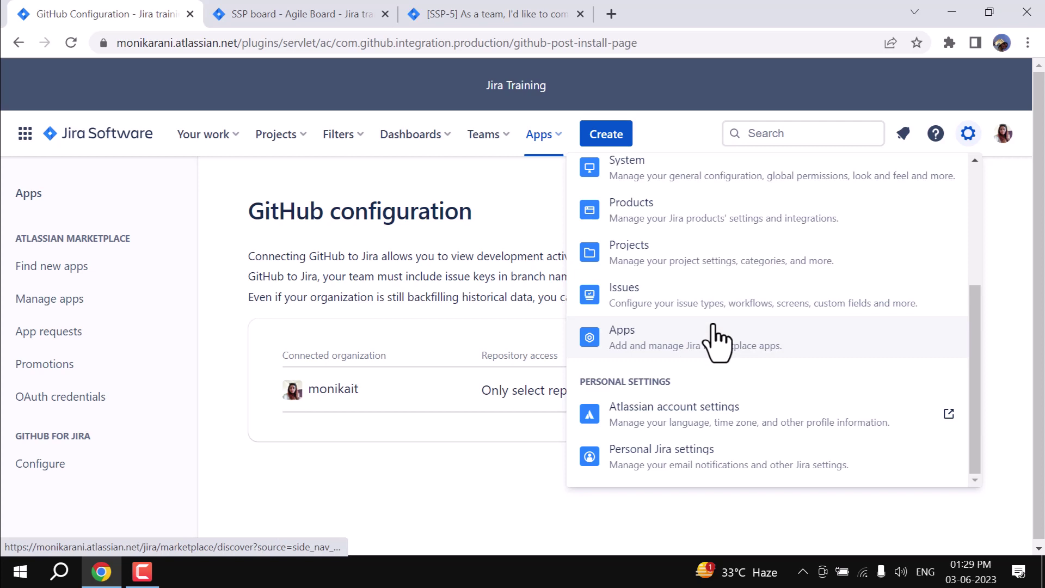